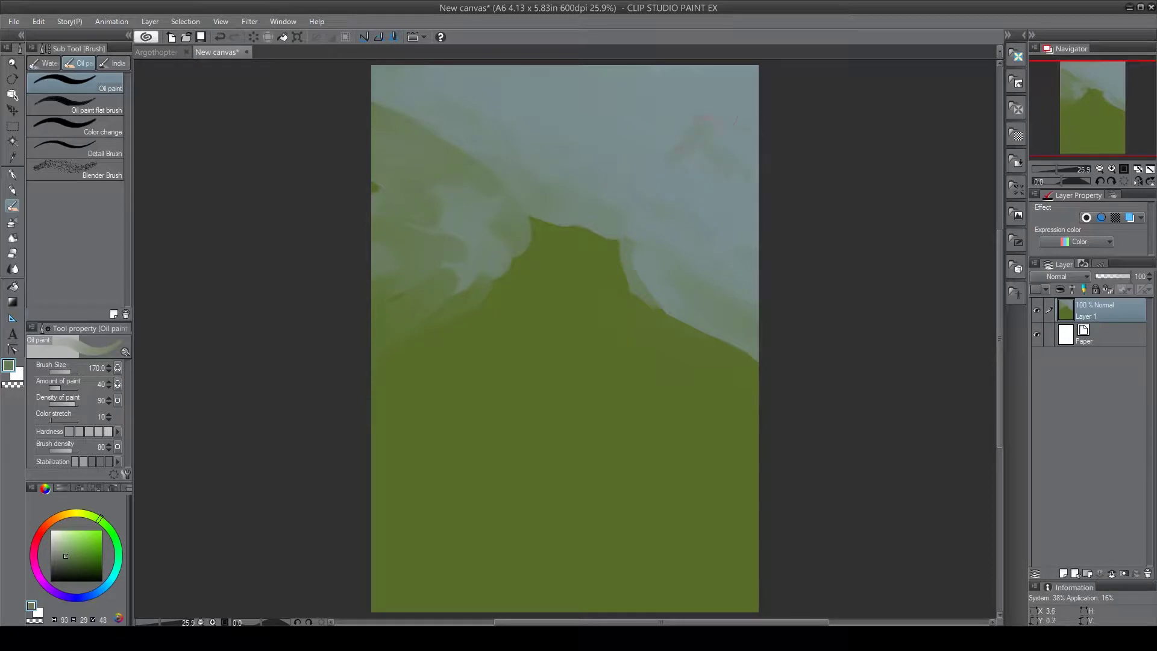
Step: Repaint the misty distant slopes and the central mountain's summit and shoulders with blue-grey and green tones sampled from the painting
left_click(652, 168, "alt")
left_click_drag(658, 161, 728, 168)
left_click(518, 289, "alt")
mouse_move(391, 293)
left_mouse_down()
mouse_move(513, 245)
mouse_move(635, 292)
mouse_move(741, 354)
left_mouse_up()
left_click(635, 325, "alt")
left_click_drag(501, 262, 366, 321)
mouse_move(524, 239)
left_mouse_down()
mouse_move(545, 222)
mouse_move(606, 238)
left_mouse_up()
Step: Block in a dark green foreground hill across the bottom of the canvas, enlarging the brush
left_click(88, 569)
mouse_move(446, 569)
left_mouse_down()
mouse_move(403, 550)
mouse_move(482, 569)
mouse_move(709, 584)
mouse_move(459, 561)
left_mouse_up()
key("bracketright")
key("bracketright")
key("bracketright")
key("bracketright")
key("bracketright")
key("bracketright")
Step: Reshape the central mountain's upper left slope with a sampled green at brush size 200
left_click(515, 351, "alt")
key("bracketleft")
key("bracketleft")
key("bracketleft")
key("bracketleft")
key("bracketleft")
mouse_move(544, 246)
left_mouse_down()
mouse_move(490, 305)
mouse_move(383, 265)
left_mouse_up()
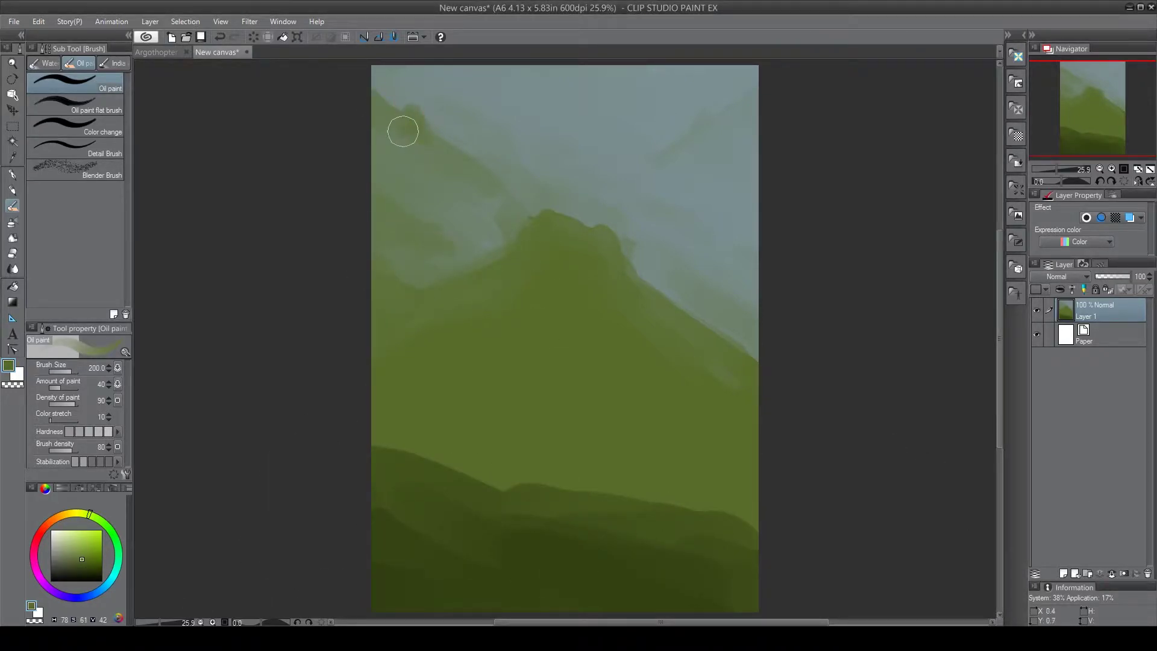
Step: Define the hazy background ridges and blend mist between them and the central mountain using sampled tones
left_click(422, 136, "alt")
mouse_move(412, 121)
left_mouse_down()
mouse_move(382, 130)
mouse_move(437, 145)
mouse_move(407, 123)
left_mouse_up()
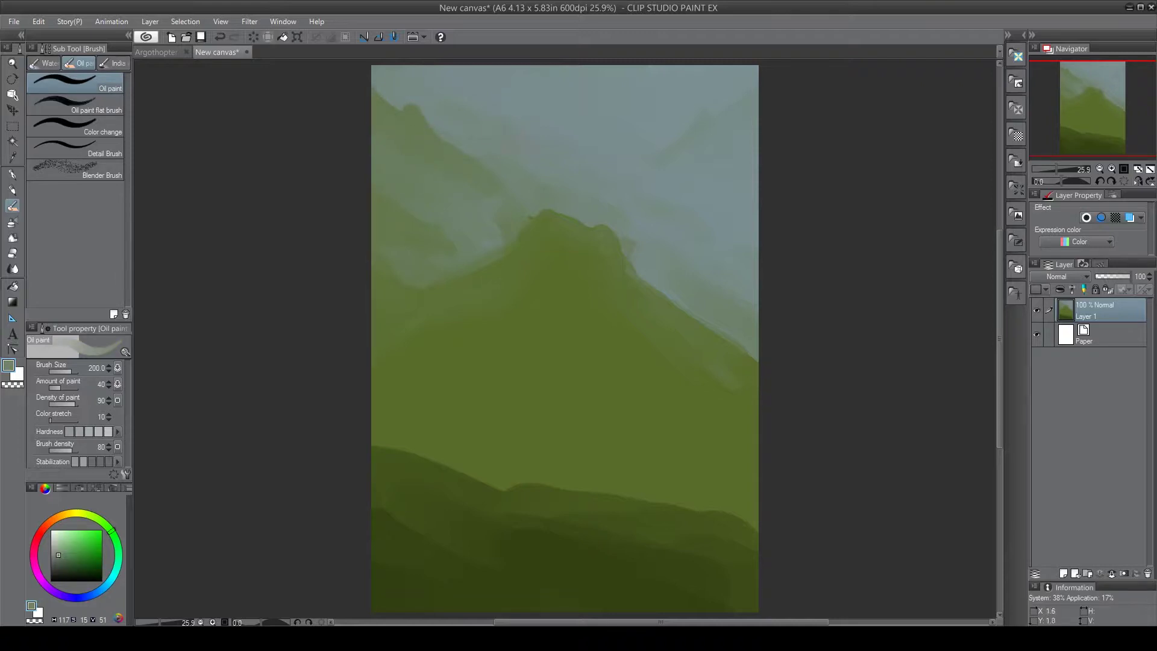
left_click(516, 207, "alt")
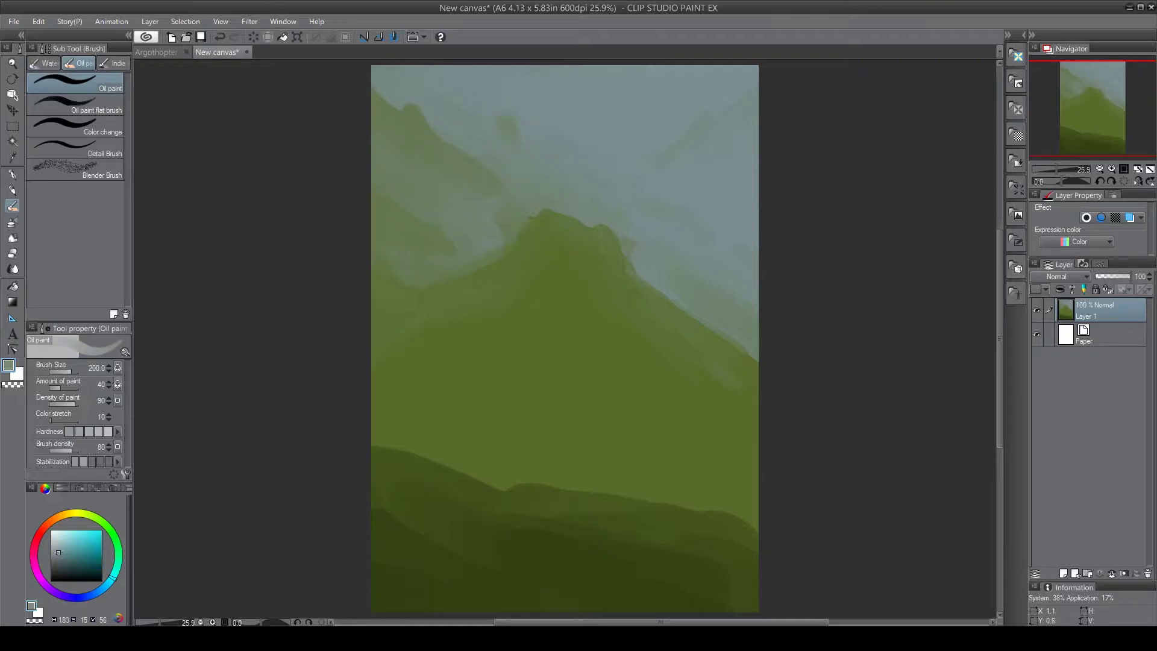
left_click_drag(629, 141, 665, 205)
mouse_move(430, 125)
left_mouse_down()
mouse_move(510, 225)
mouse_move(507, 248)
left_mouse_up()
left_click(527, 237, "alt")
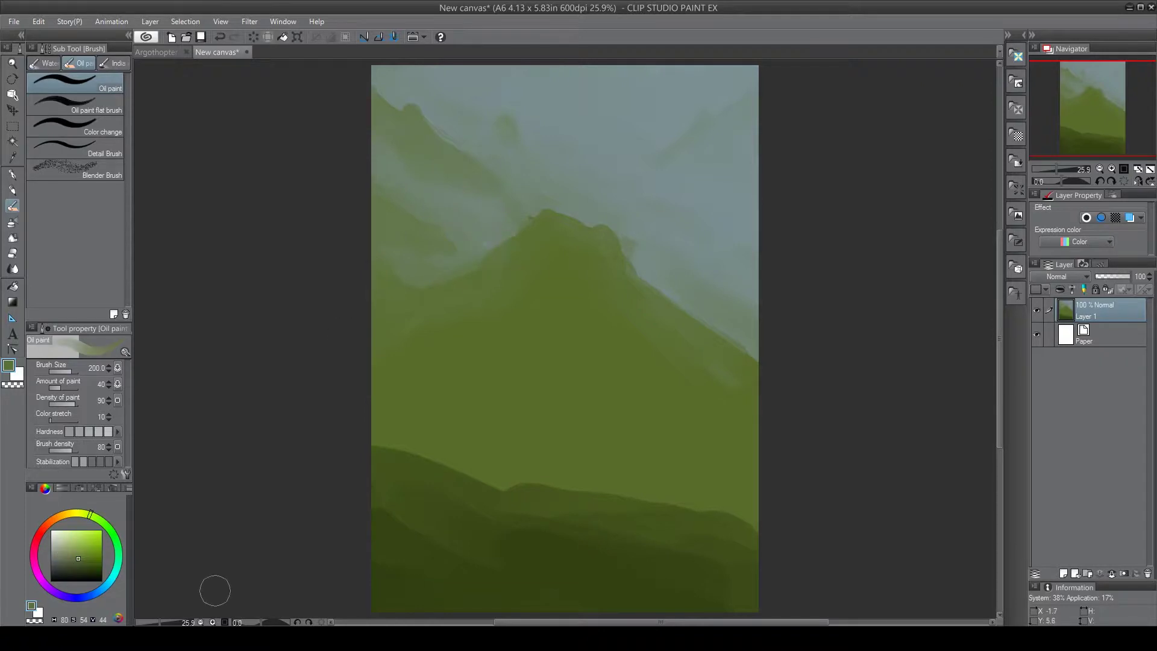
Step: Smooth the crest of the foreground hill and blend its surface with sampled dark greens
left_click(537, 505, "alt")
left_click_drag(404, 461, 749, 527)
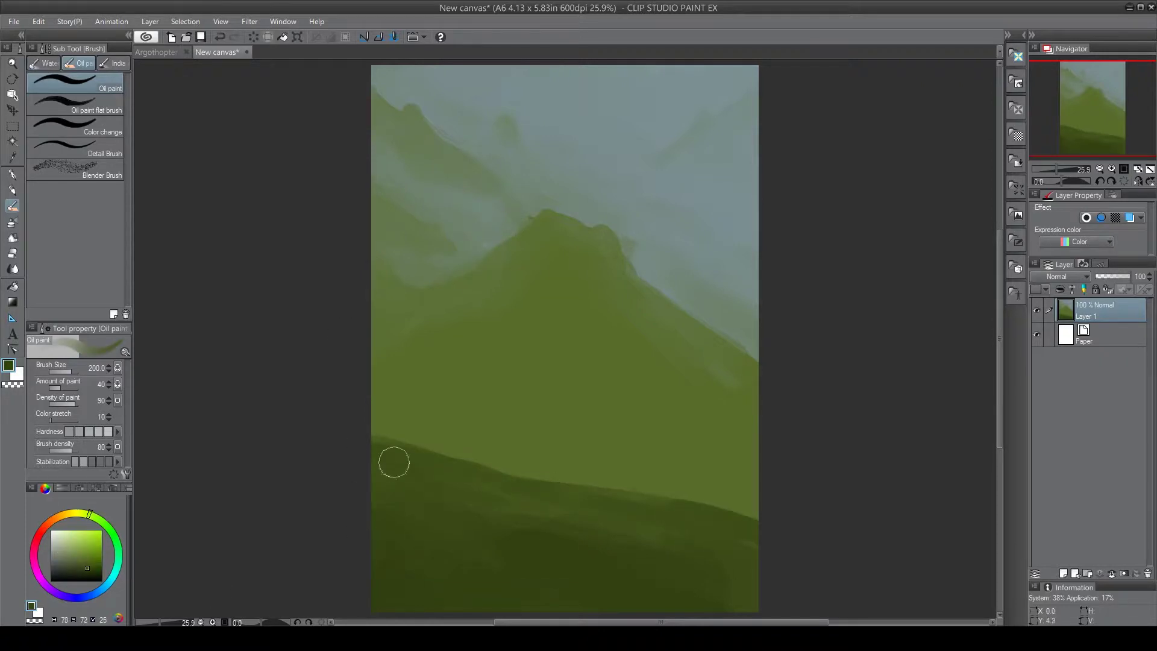
left_click(443, 490, "alt")
mouse_move(452, 491)
left_mouse_down()
mouse_move(602, 535)
mouse_move(612, 503)
mouse_move(656, 497)
left_mouse_up()
left_click_drag(462, 468, 581, 556)
Step: Brush a pale blue-grey mist band along the mountain's base, just above the foreground hill
left_click(463, 205, "alt")
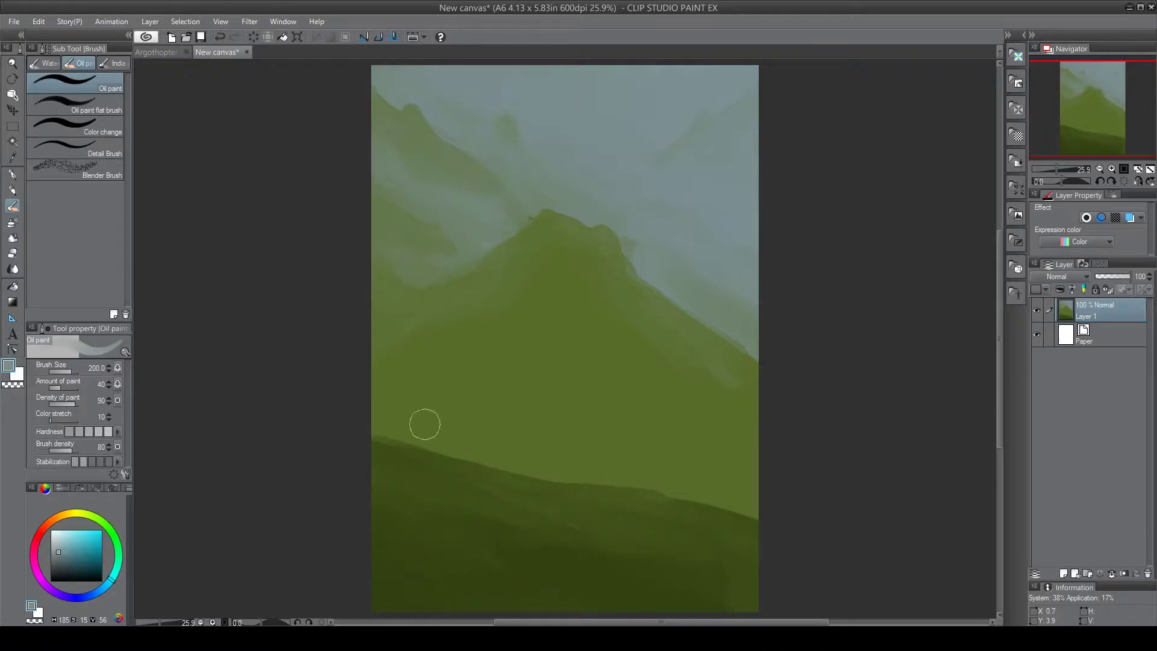
left_click_drag(388, 423, 491, 453)
left_click(542, 465, "alt")
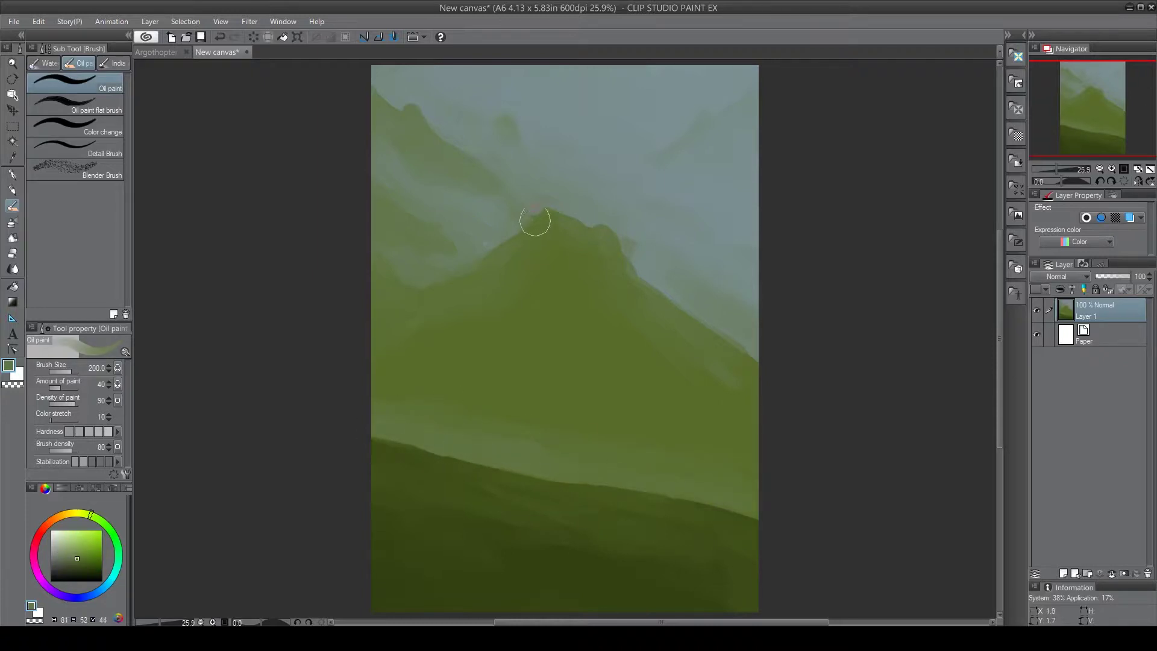
Step: Paint darker shadow folds below the central mountain's peak with sampled greens, reducing the brush size for the rocky knob
left_click(512, 211, "alt")
left_click(422, 261, "alt")
left_click(486, 437, "alt")
left_click(461, 512, "alt")
left_click_drag(573, 304, 682, 385)
key("bracketleft")
key("bracketleft")
key("bracketleft")
key("bracketleft")
key("bracketleft")
key("bracketleft")
left_click_drag(610, 241, 622, 279)
Step: Shade and blend the central mountain's right slope with sampled greens at brush size 120
left_click(628, 274, "alt")
key("bracketright")
key("bracketright")
key("bracketright")
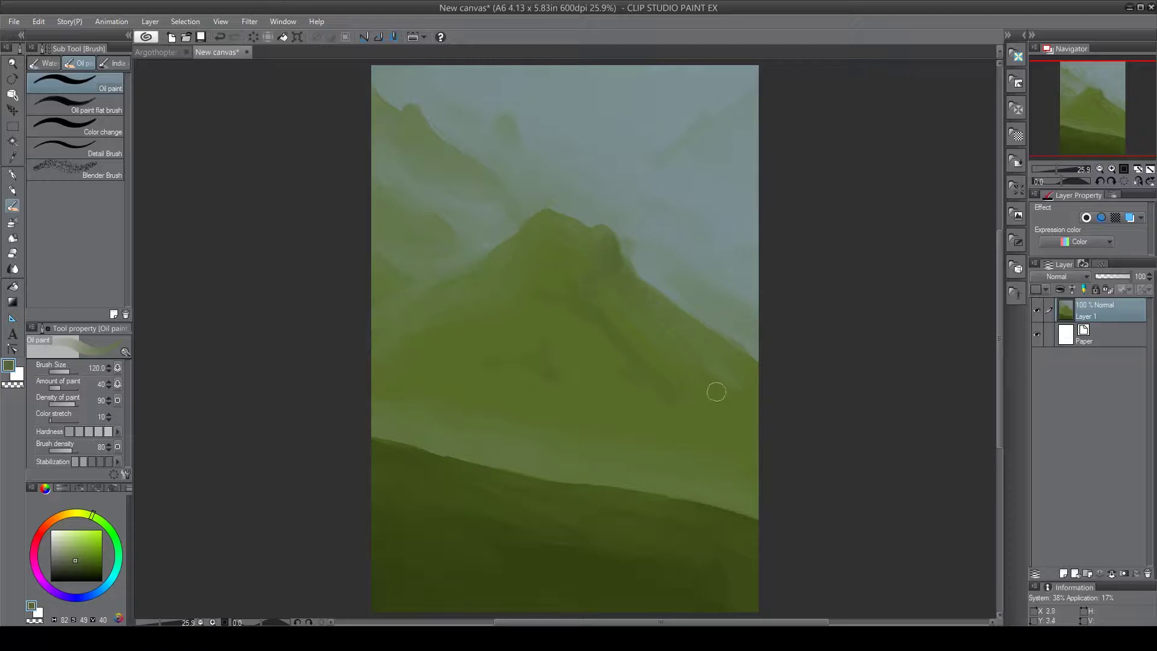
left_click(717, 363, "alt")
left_click_drag(667, 305, 636, 286)
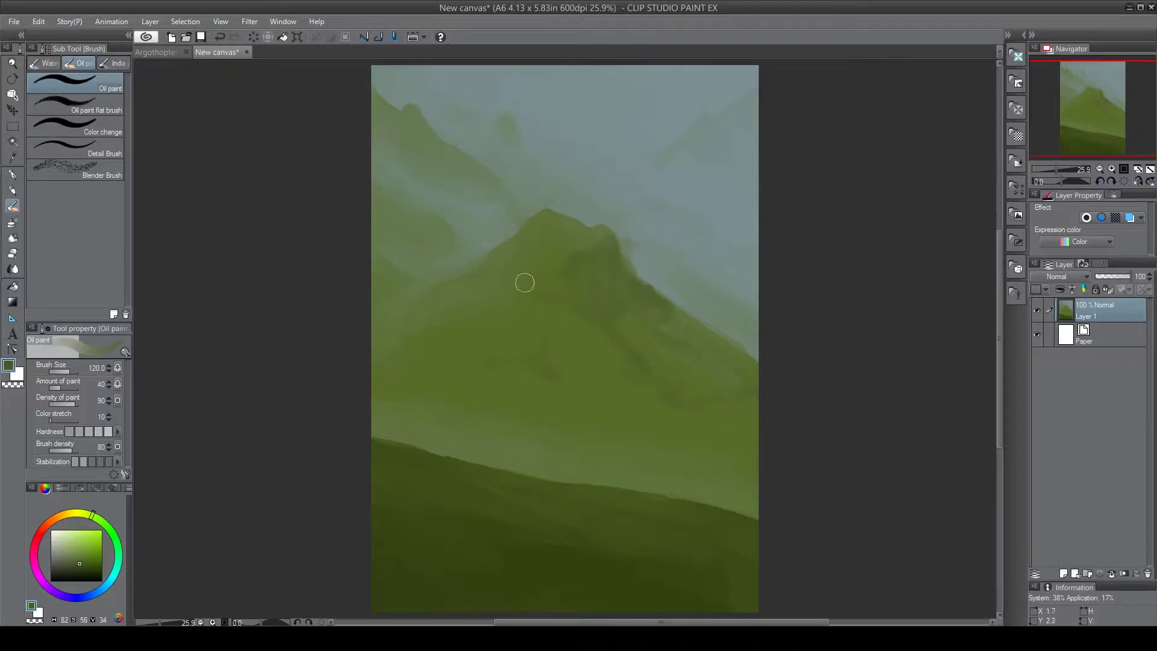
left_click(631, 386, "alt")
left_click_drag(675, 342, 645, 317)
Step: Paint a reddish-brown castle silhouette with spires on the mountain's summit at brush size 50
left_click(51, 521)
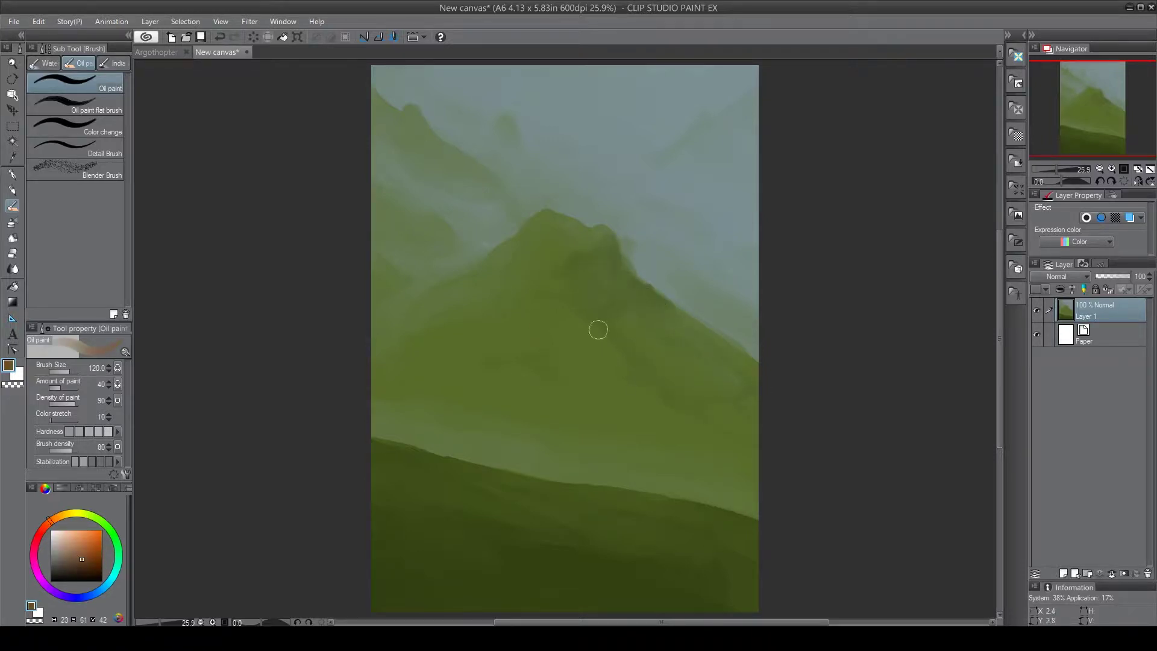
left_click(68, 561)
key("bracketleft")
key("bracketleft")
key("bracketleft")
key("bracketleft")
mouse_move(547, 204)
left_mouse_down()
mouse_move(544, 178)
mouse_move(543, 209)
mouse_move(558, 202)
mouse_move(589, 218)
mouse_move(553, 197)
mouse_move(561, 188)
mouse_move(546, 187)
mouse_move(590, 222)
mouse_move(562, 176)
left_mouse_up()
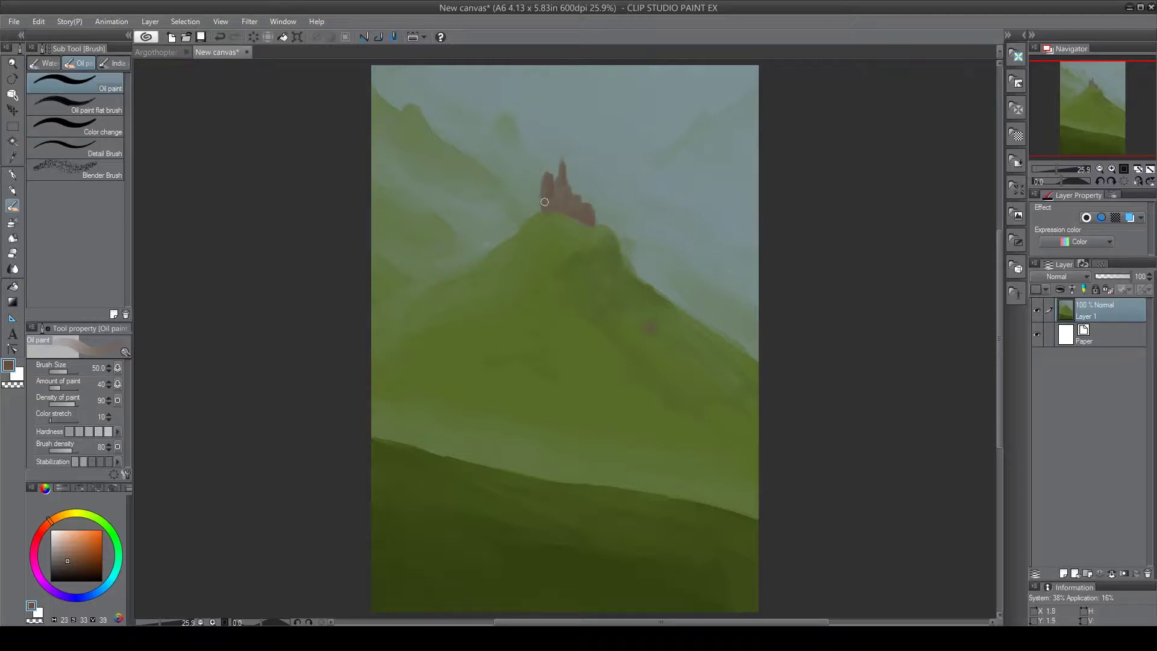
Step: Try dotting small dark and lighter brown shapes below the castle and across the mountain's slopes
left_click(72, 567)
left_click(571, 224)
left_click(558, 222)
left_click(522, 246)
left_click(502, 260)
left_click(511, 253)
left_click_drag(532, 253, 524, 255)
left_click_drag(633, 362, 627, 360)
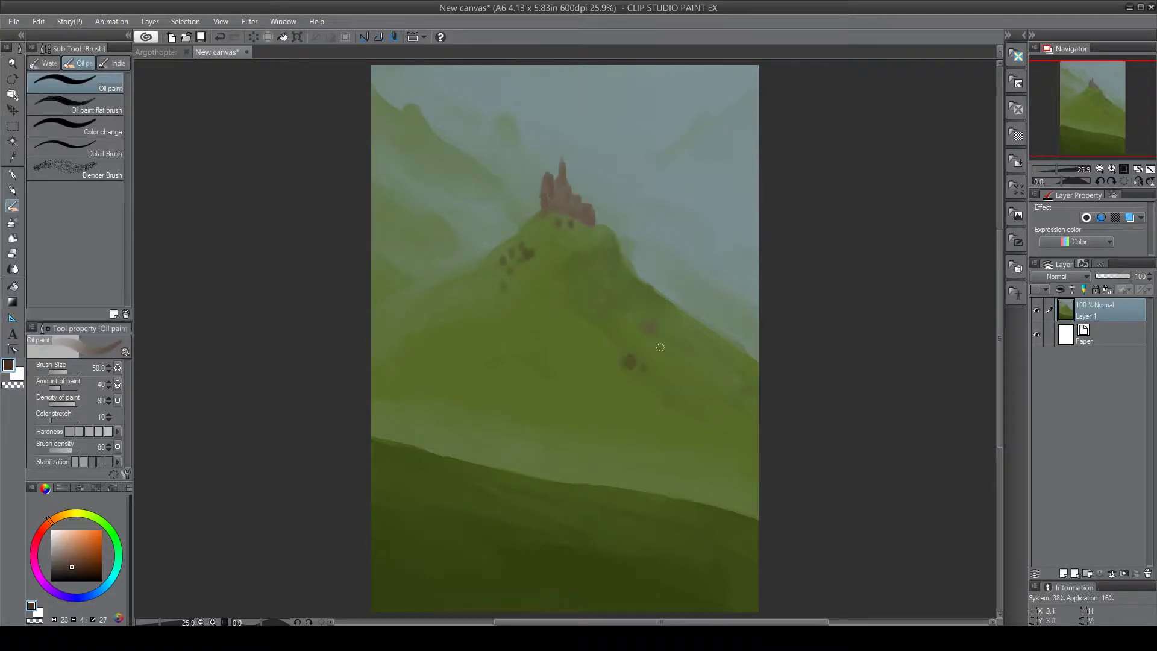
key("bracketleft")
key("bracketleft")
key("bracketleft")
left_click(643, 366)
left_click(659, 359)
left_click_drag(68, 545, 72, 555)
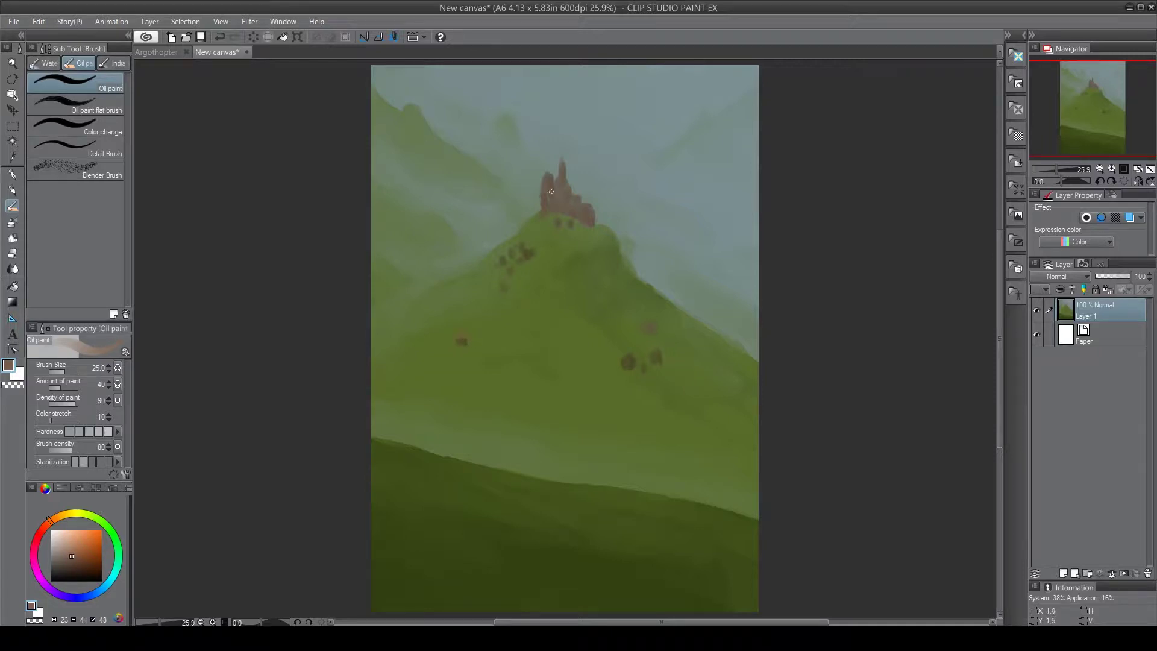
Step: Undo the brown shapes dotted on the mountain's slopes
key("ctrl+z")
key("ctrl+z")
key("ctrl+z")
key("ctrl+z")
key("ctrl+z")
key("ctrl+z")
key("ctrl+z")
key("ctrl+z")
key("ctrl+z")
key("ctrl+z")
Step: Paint a thin, pale olive-brown path winding from the castle down the mountainside at brush size 25
left_click(607, 367, "alt")
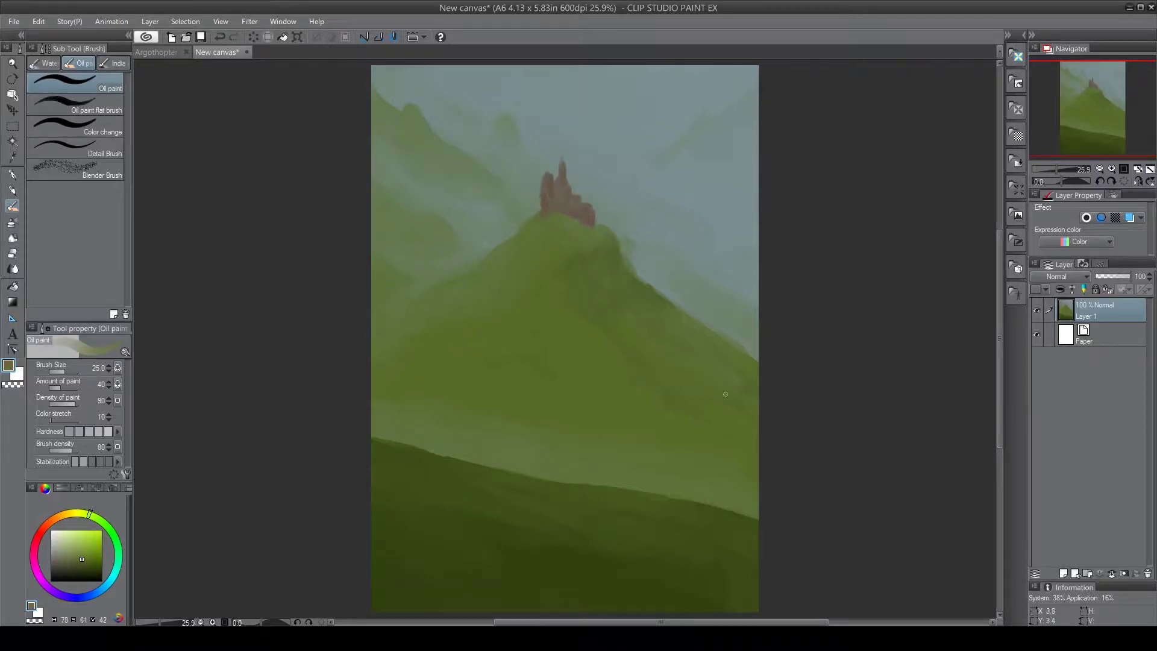
left_click(67, 514)
left_click_drag(73, 558, 66, 560)
left_click_drag(551, 223, 559, 219)
left_click(538, 232, "alt")
left_click(543, 227, "alt")
Step: Rough in a faint brownish road on the foreground hill at brush size 80
left_click(501, 570, "alt")
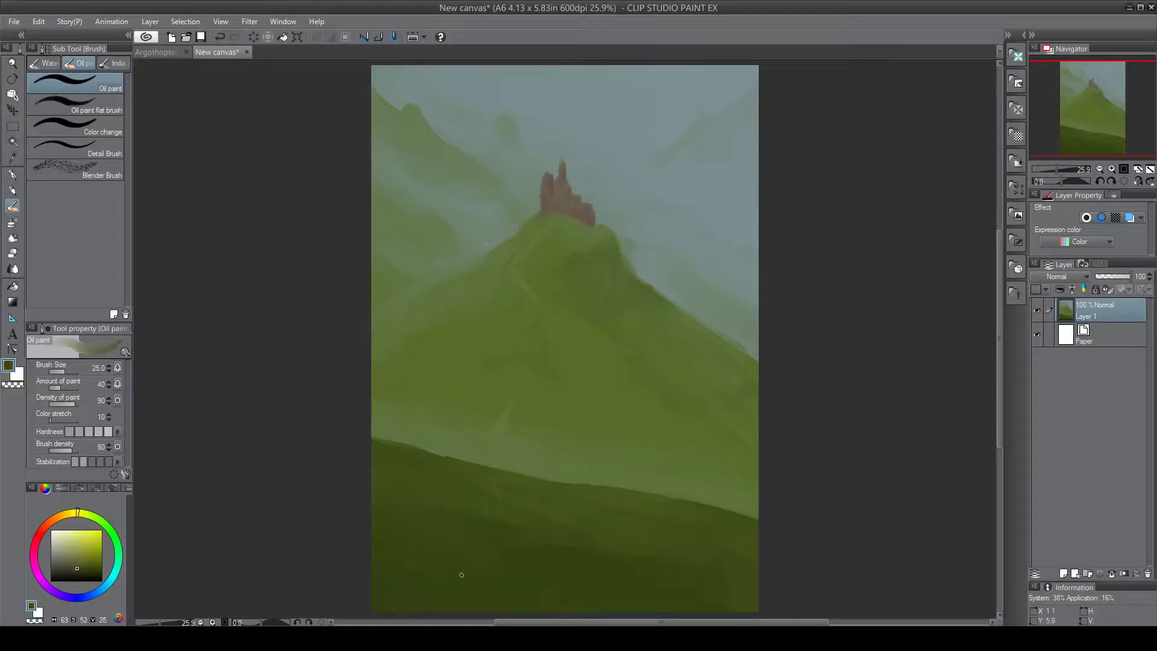
key("bracketright")
key("bracketright")
key("bracketright")
key("bracketright")
key("bracketright")
key("bracketright")
left_click(470, 573, "alt")
left_click_drag(470, 573, 522, 549)
Step: Paint dark green down the right side of the foreground road to refine its shape
left_click(76, 565)
left_click(452, 577, "alt")
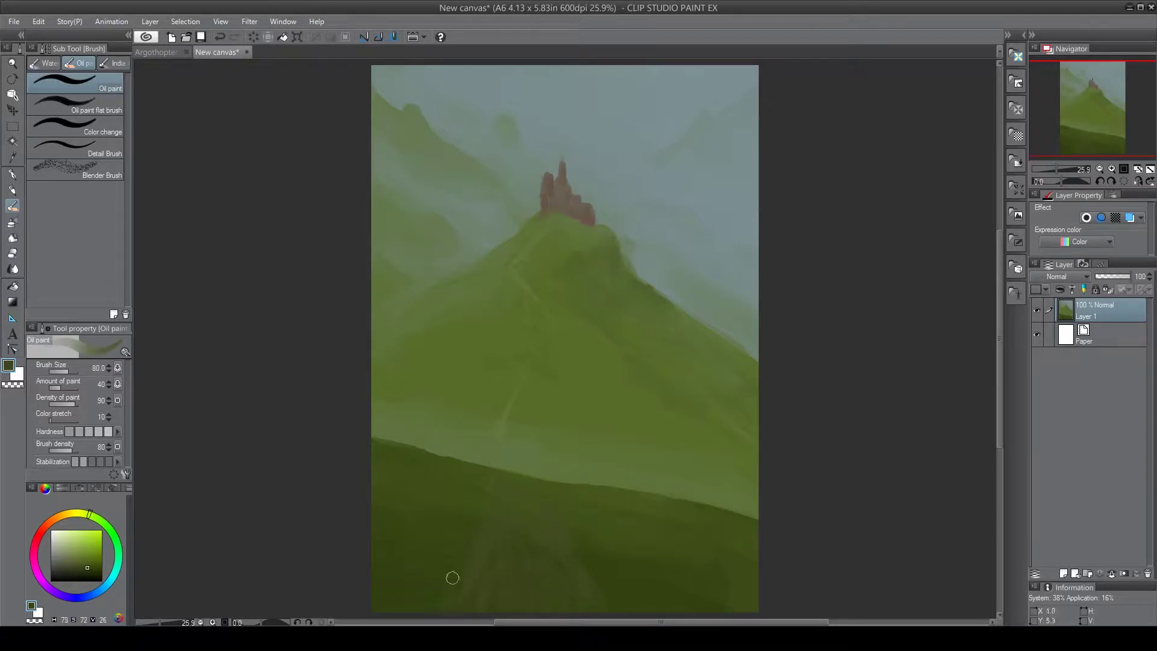
mouse_move(519, 495)
left_mouse_down()
mouse_move(566, 529)
mouse_move(595, 600)
left_mouse_up()
left_click(603, 589, "alt")
Step: Streak olive-brown strokes fanning down both sides of the foreground road at brush size 70
key("bracketleft")
left_click(76, 513)
left_click(78, 563)
mouse_move(472, 571)
left_mouse_down()
mouse_move(441, 581)
mouse_move(487, 525)
left_mouse_up()
mouse_move(578, 543)
left_mouse_down()
mouse_move(632, 602)
mouse_move(584, 522)
mouse_move(671, 569)
left_mouse_up()
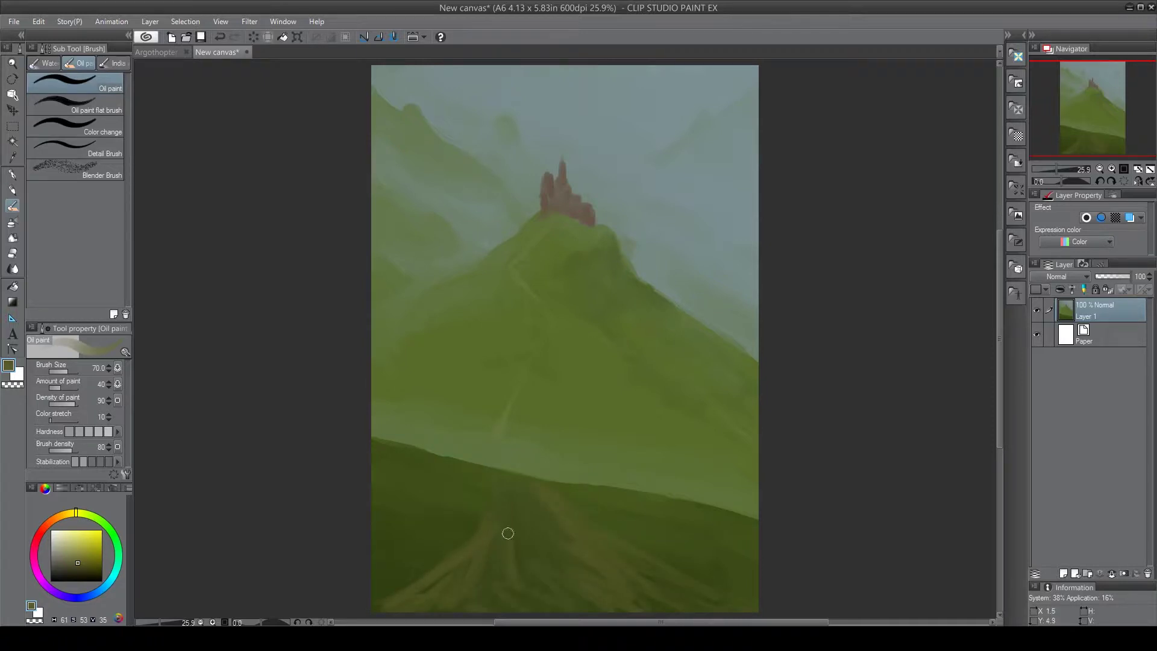
Step: Fill and widen the foreground road toward its lower right with a larger brush
key("bracketright")
key("bracketright")
key("bracketright")
key("bracketright")
key("bracketright")
key("bracketright")
key("bracketright")
mouse_move(542, 533)
left_mouse_down()
mouse_move(498, 609)
mouse_move(702, 593)
left_mouse_up()
Step: Shape the left edge of the foreground road with a sampled tone and a smaller brush
left_click(716, 594, "alt")
key("bracketleft")
key("bracketleft")
key("bracketleft")
key("bracketleft")
key("bracketleft")
key("bracketleft")
mouse_move(481, 515)
left_mouse_down()
mouse_move(393, 598)
mouse_move(367, 597)
left_mouse_up()
Step: Blend the grass along the road's left edge and even out the road surface with sampled colors
left_click(500, 502, "alt")
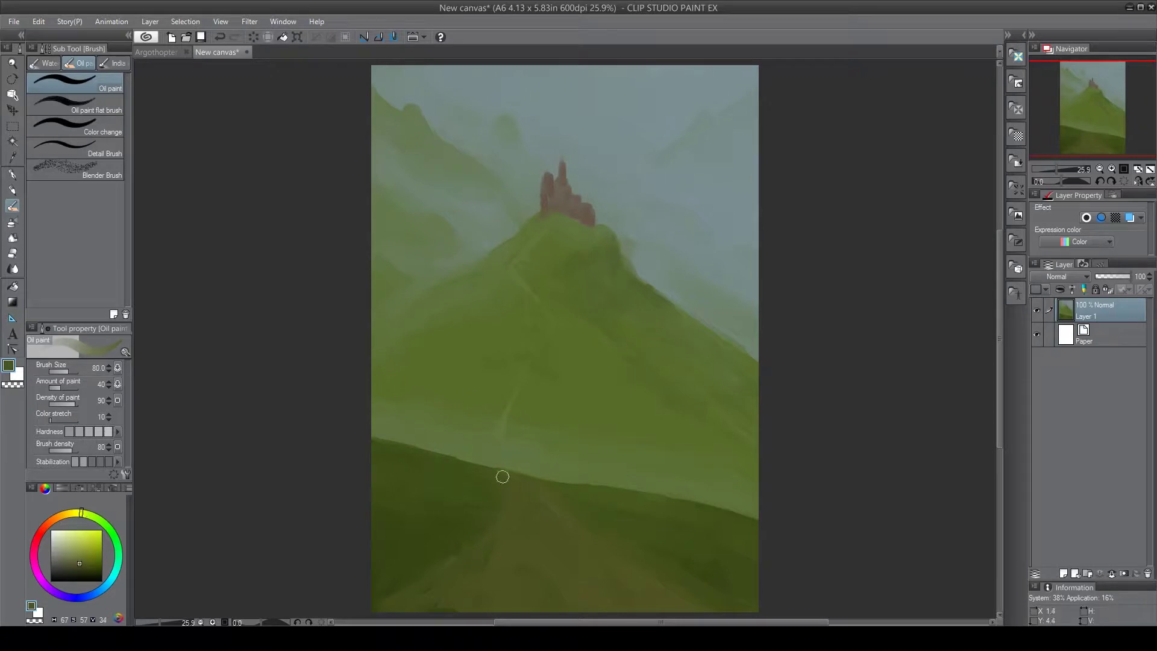
left_click(481, 483, "alt")
left_click_drag(481, 500, 423, 595)
left_click(518, 571, "alt")
mouse_move(529, 572)
left_mouse_down()
mouse_move(603, 551)
mouse_move(662, 576)
left_mouse_up()
Step: Shade the castle's towers and walls with dark and light browns at brush size 25
left_click(582, 210, "alt")
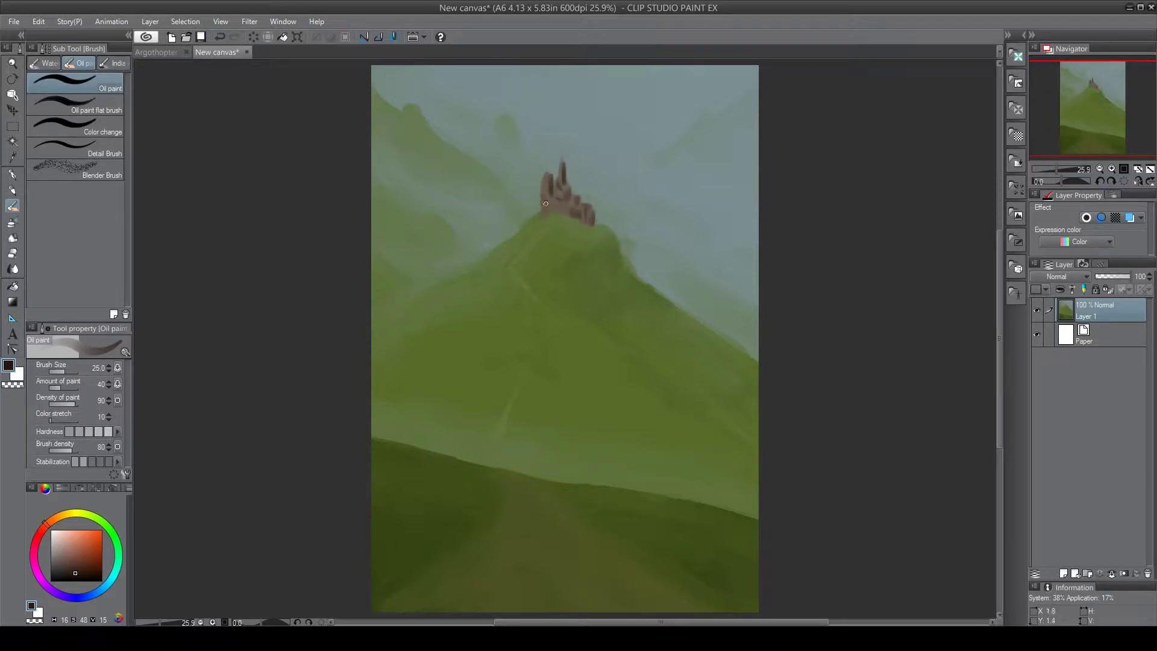
left_click(548, 183, "alt")
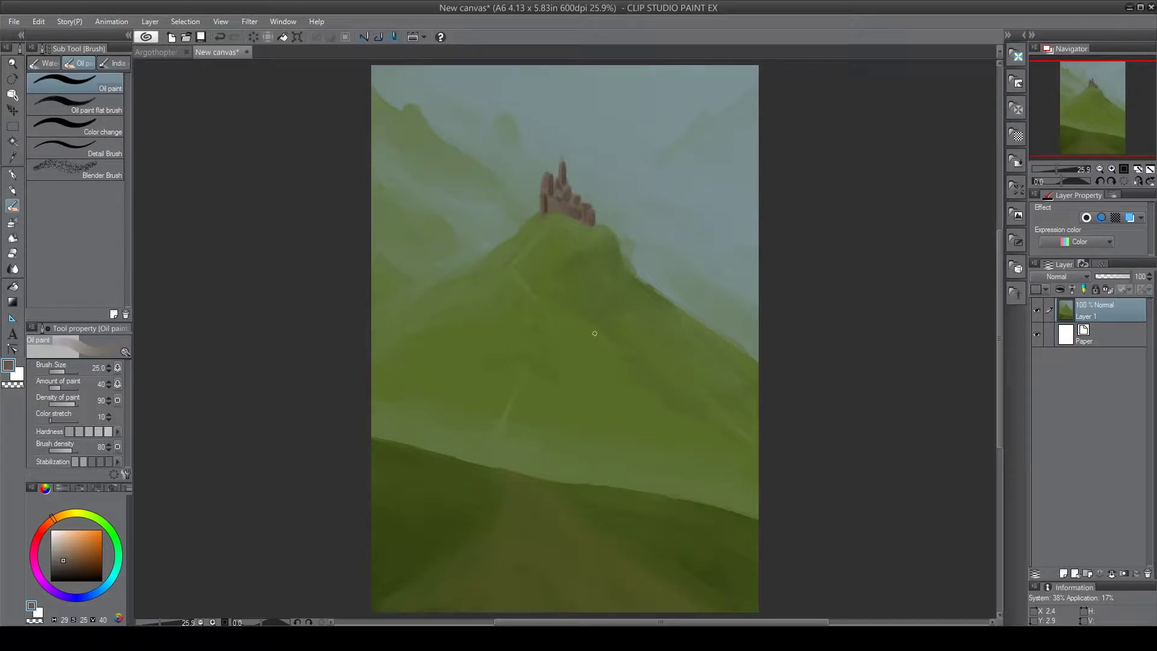
Step: Paint a crooked dark grey-brown pole rising from the left side of the foreground hill's crest
left_click(475, 392, "alt")
left_click(52, 518)
left_click_drag(82, 562, 57, 570)
left_click_drag(417, 447, 404, 394)
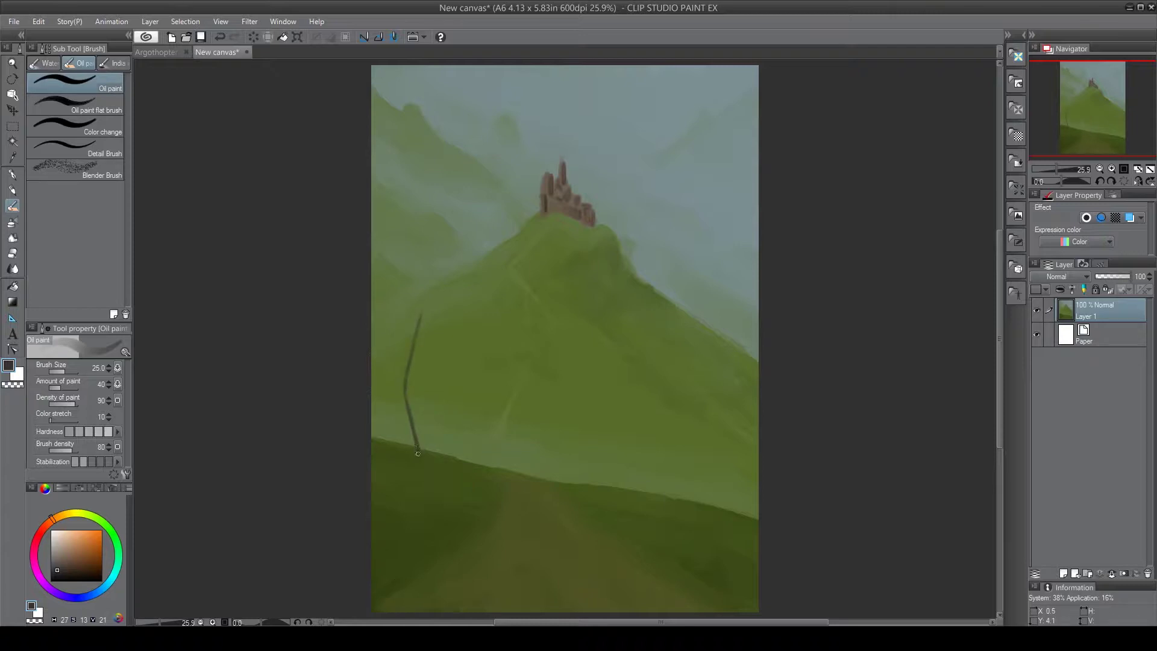
Step: Add small green grass marks to the lower part of the road at brush size 17
left_click(84, 558)
key("bracketleft")
key("bracketleft")
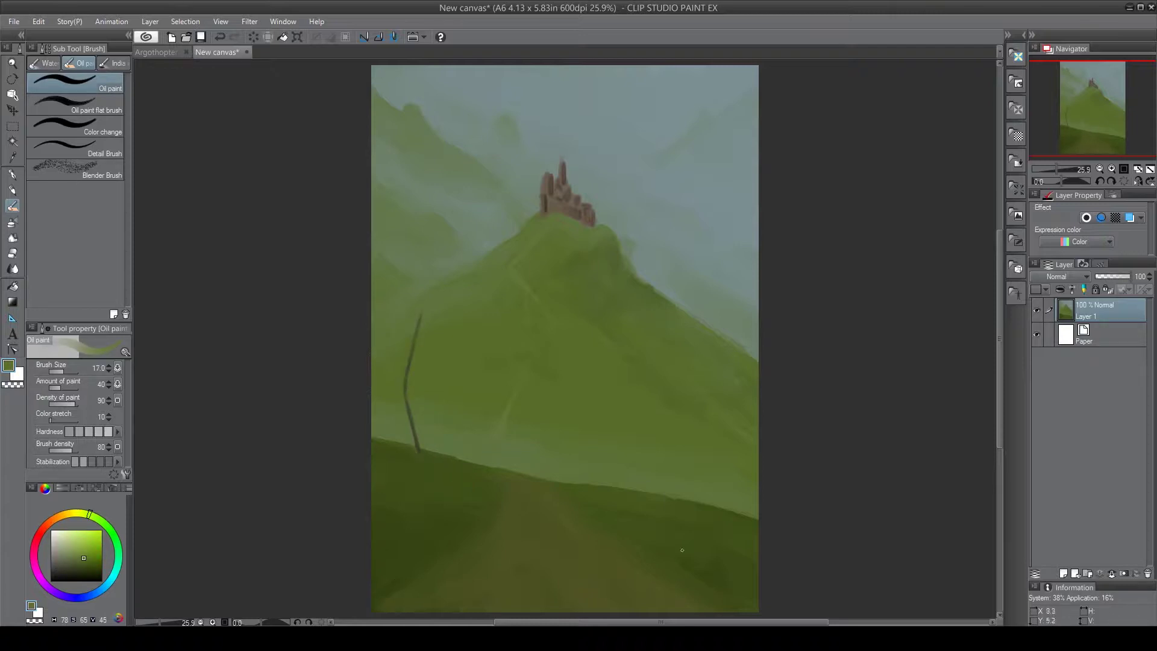
left_click(83, 549)
left_click(82, 559)
left_click(97, 516)
left_click(81, 569)
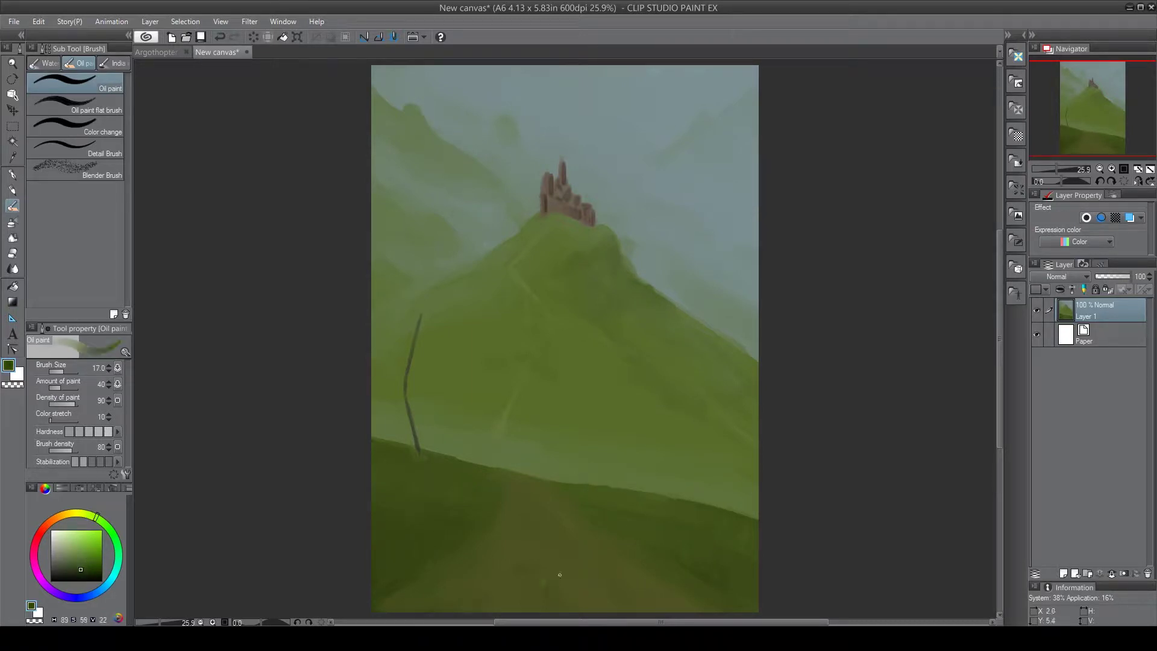
left_click(581, 544, "alt")
left_click(611, 607, "alt")
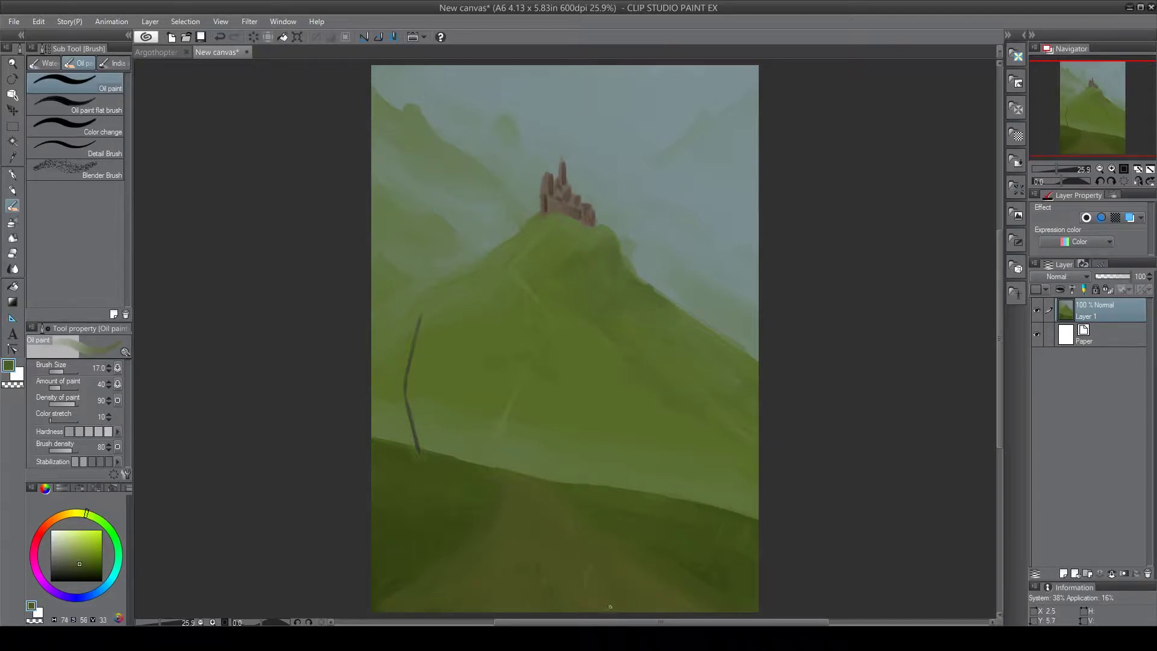
left_click(542, 447, "alt")
left_click(421, 462, "alt")
Step: Paint a tattered flag in dark brown and red hanging from the top of the pole
left_click(547, 189, "alt")
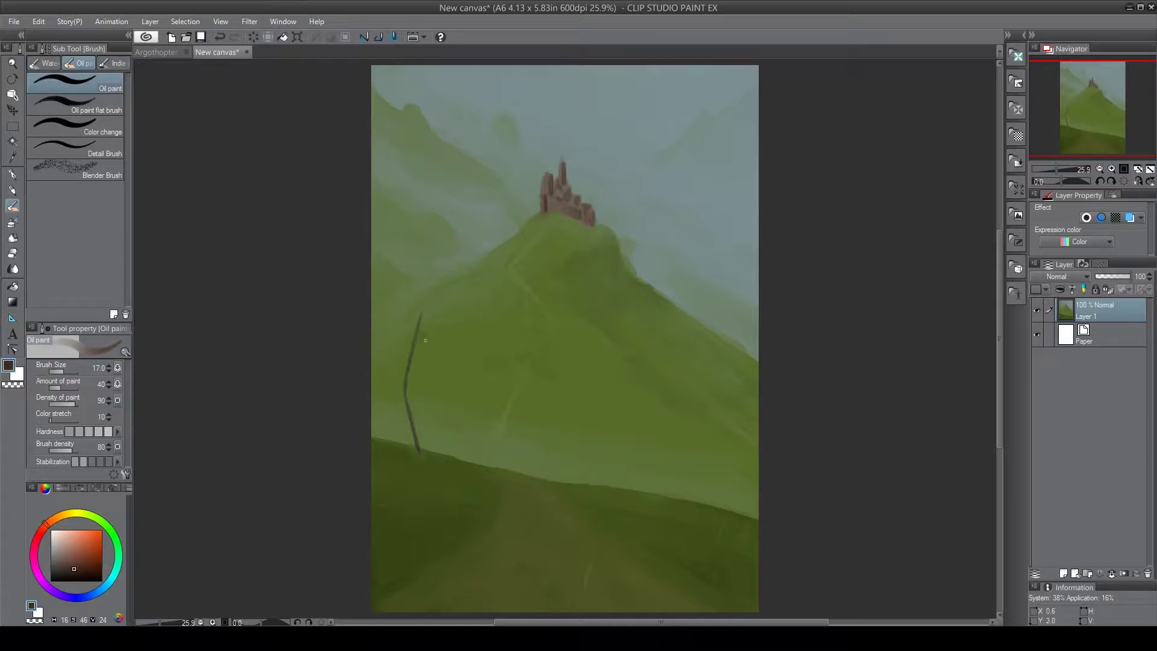
mouse_move(421, 325)
left_mouse_down()
mouse_move(459, 391)
mouse_move(421, 328)
left_mouse_up()
left_click_drag(434, 375, 436, 386)
left_click_drag(75, 564, 76, 558)
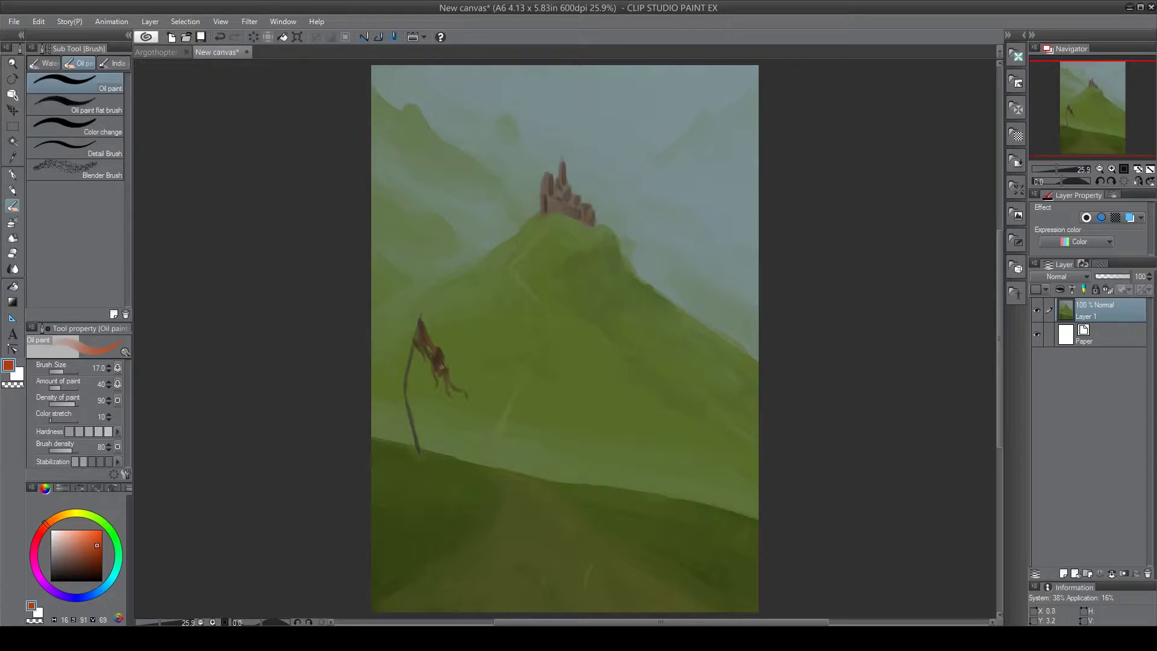
Step: Add fine grass details where the road meets the hill's crest, using sampled dark and light greens
left_click(453, 562, "alt")
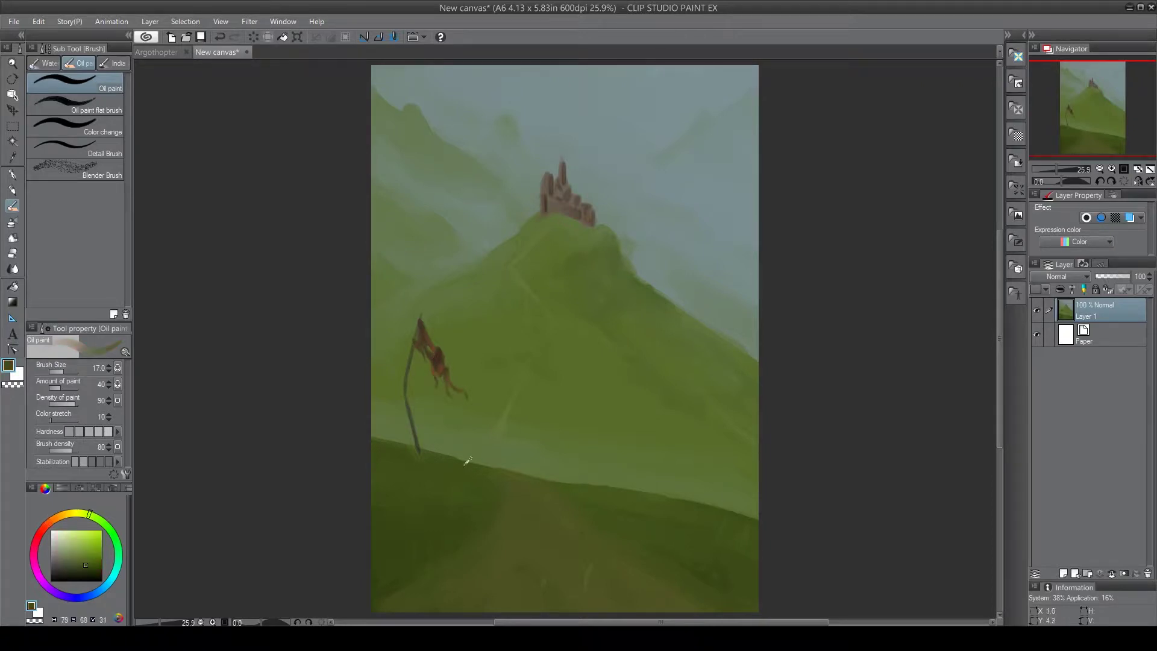
left_click_drag(494, 482, 498, 484)
left_click(507, 485, "alt")
left_click(512, 485, "alt")
left_click(518, 491, "alt")
left_click(493, 480, "alt")
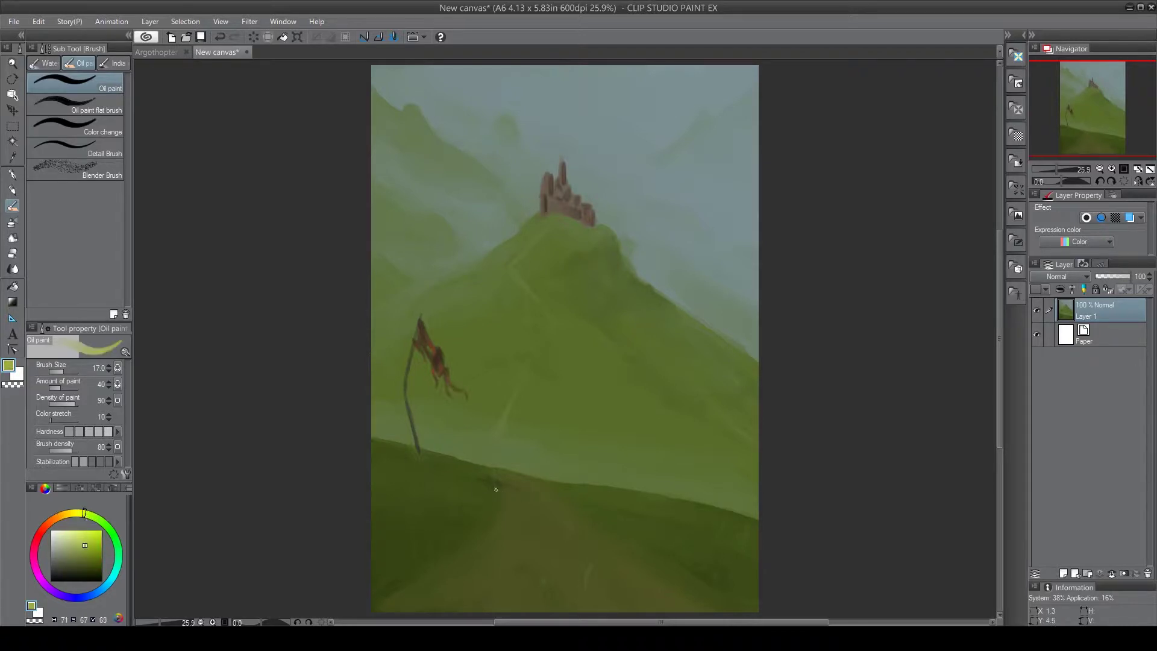
left_click(415, 413, "alt")
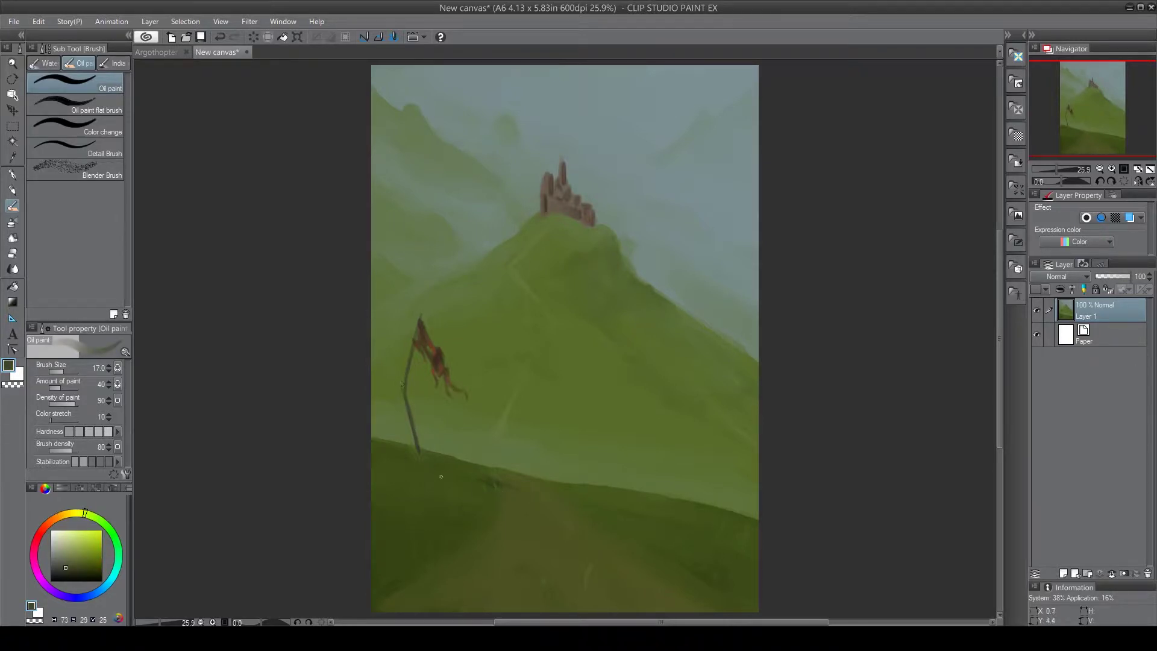
Step: Paint a light brown pointed tip on the castle's central tower at brush size 7
left_click(56, 520)
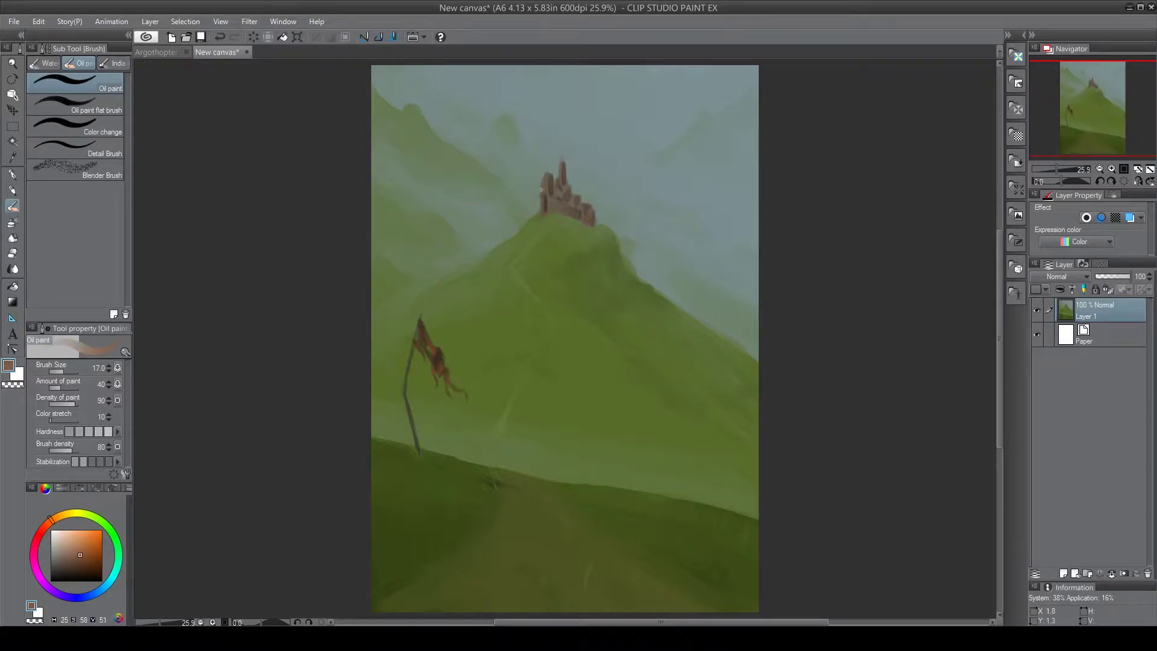
scroll(541, 190, "up", 4)
key("bracketleft")
key("bracketleft")
key("bracketleft")
key("bracketleft")
key("bracketleft")
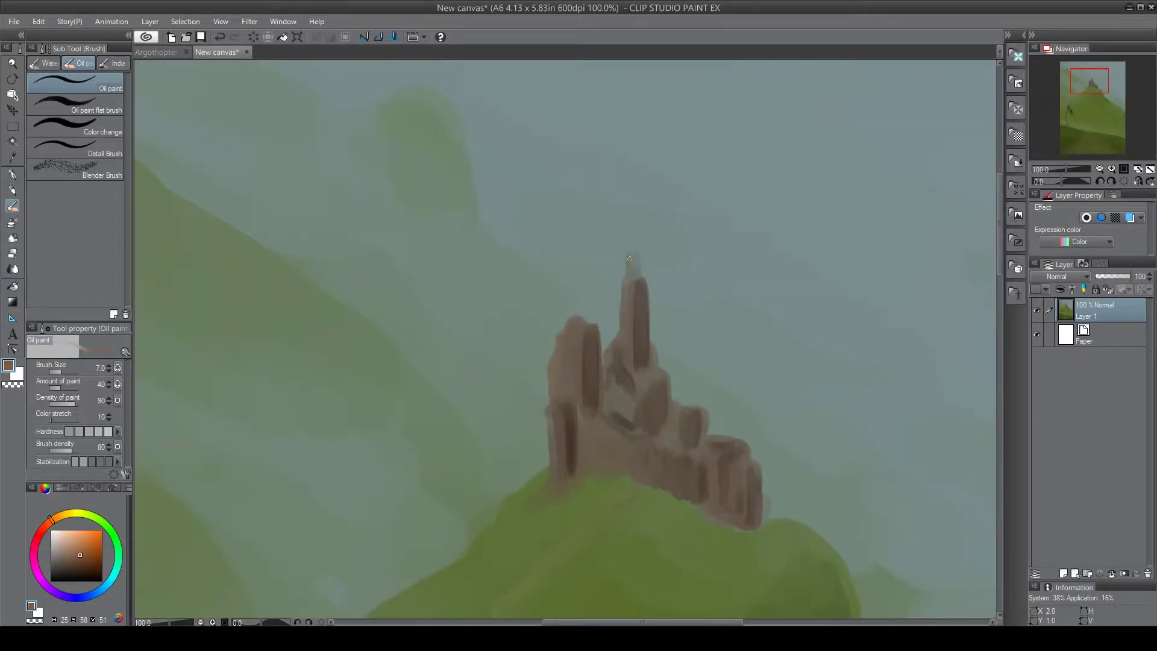
left_click_drag(629, 258, 630, 274)
left_click(629, 260, "alt")
left_click(628, 313, "alt")
Step: Shade the castle's front-left tower in sampled browns at brush size 17 and rough in a bridge from its base
key("bracketright")
key("bracketright")
key("bracketright")
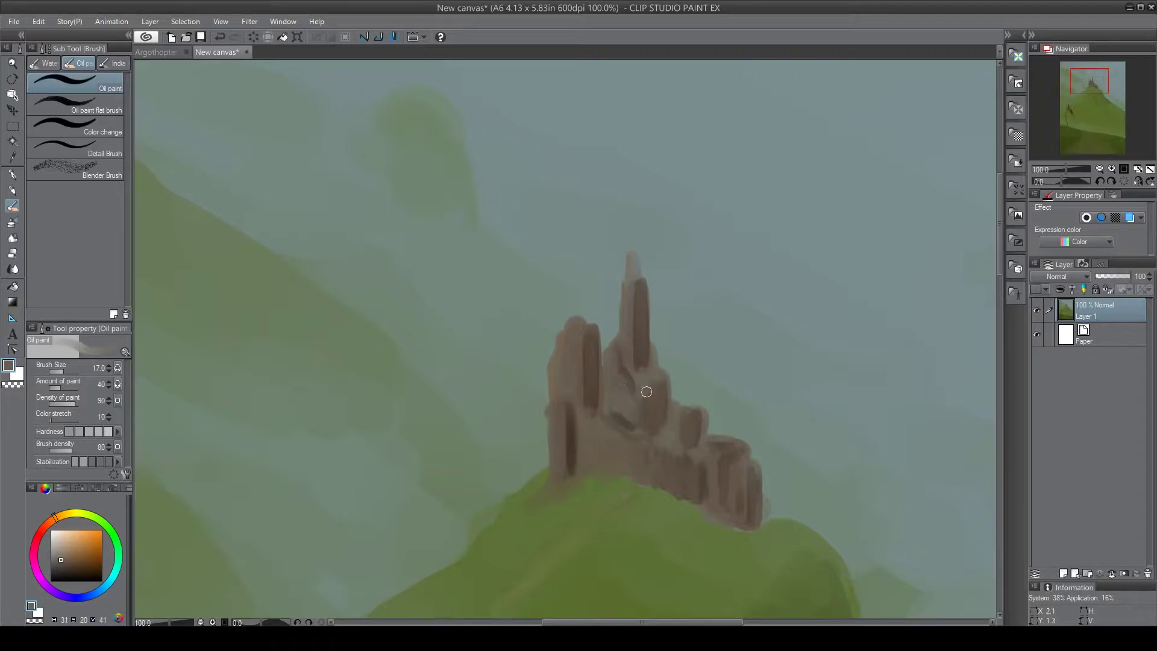
left_click(571, 424, "alt")
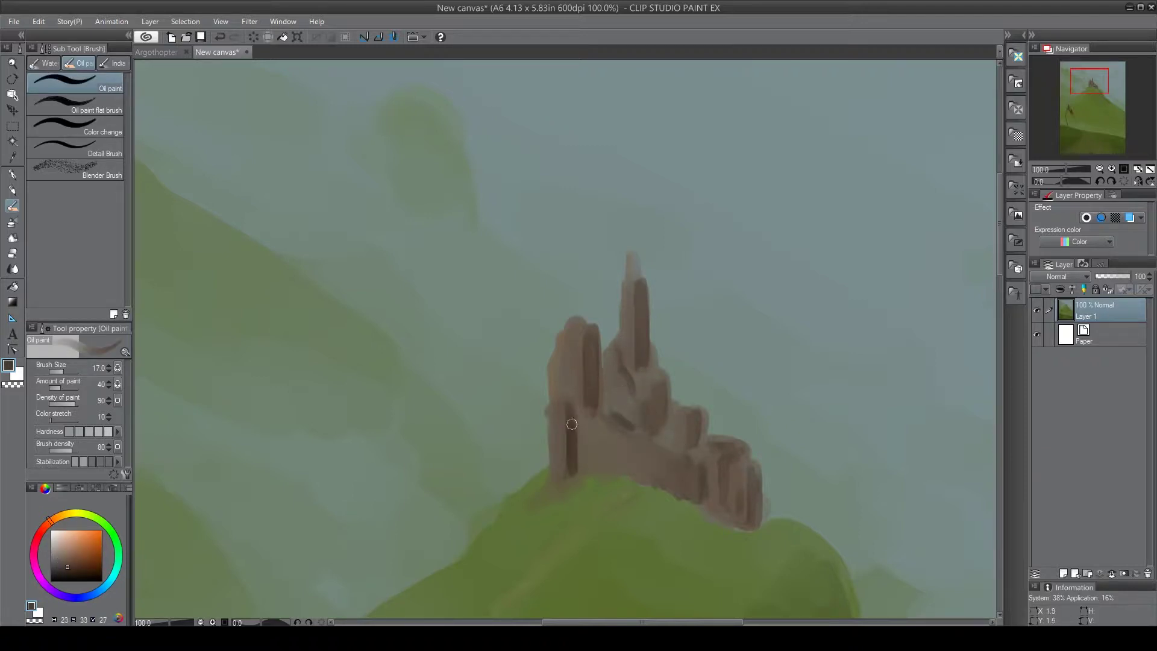
mouse_move(571, 409)
left_mouse_down()
mouse_move(564, 458)
mouse_move(567, 413)
mouse_move(548, 445)
mouse_move(550, 478)
mouse_move(582, 447)
mouse_move(591, 469)
mouse_move(539, 495)
mouse_move(500, 490)
mouse_move(502, 511)
mouse_move(517, 489)
mouse_move(498, 490)
mouse_move(491, 527)
left_mouse_up()
left_click(553, 443, "alt")
left_click(586, 458, "alt")
key("ctrl+z")
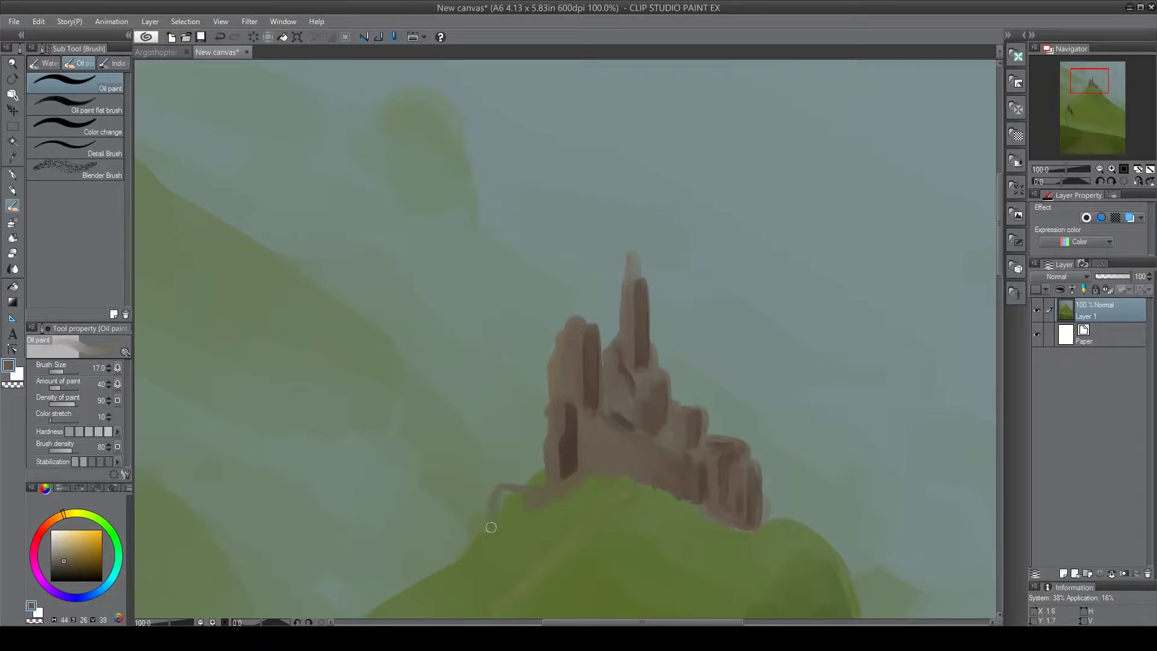
Step: Paint a slender outlying tower on the summit's left slope and join it to the castle with a narrow bridge
left_click_drag(496, 456, 494, 511)
left_click(494, 491, "alt")
left_click_drag(497, 454, 487, 528)
left_click(492, 503, "alt")
left_click(506, 467, "alt")
mouse_move(508, 489)
left_mouse_down()
mouse_move(537, 490)
mouse_move(536, 501)
mouse_move(576, 478)
left_mouse_up()
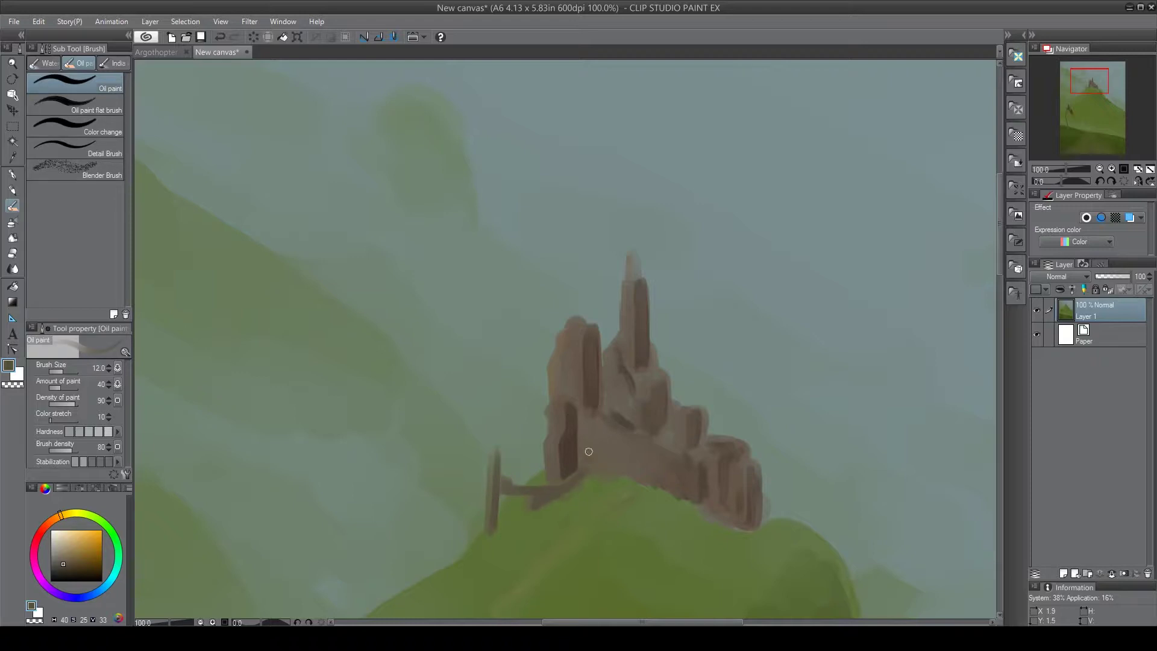
Step: Paint a slender pointed tower with a short connecting bridge at the castle's right side, using brush size 12
left_click(566, 471, "alt")
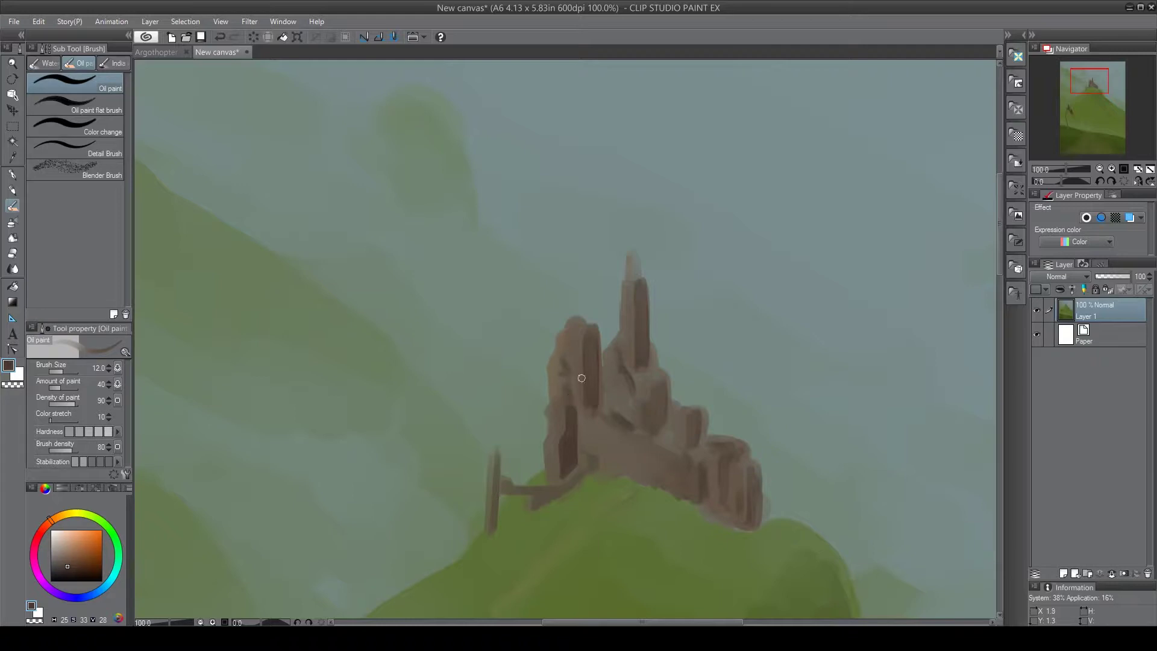
left_click_drag(725, 401, 724, 433)
mouse_move(725, 372)
left_mouse_down()
mouse_move(720, 425)
mouse_move(721, 405)
mouse_move(703, 422)
left_mouse_up()
left_click(681, 429, "alt")
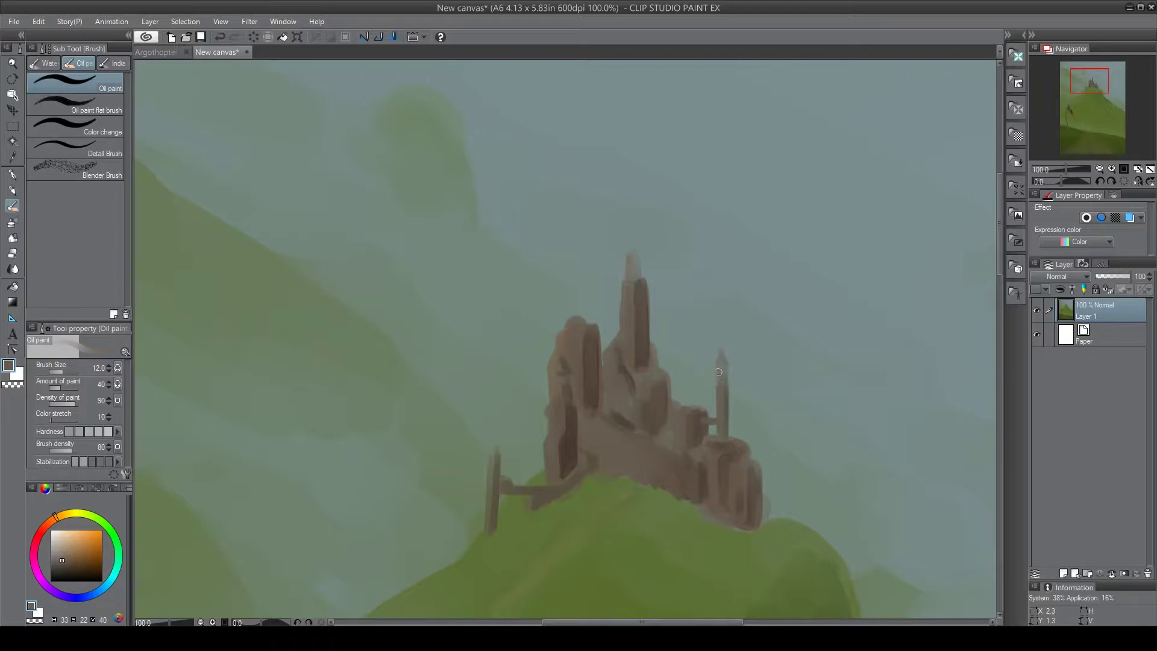
mouse_move(619, 429)
left_mouse_down()
mouse_move(579, 462)
mouse_move(592, 460)
left_mouse_up()
left_click(675, 523, "alt")
left_click(615, 458, "alt")
left_click(531, 474, "alt")
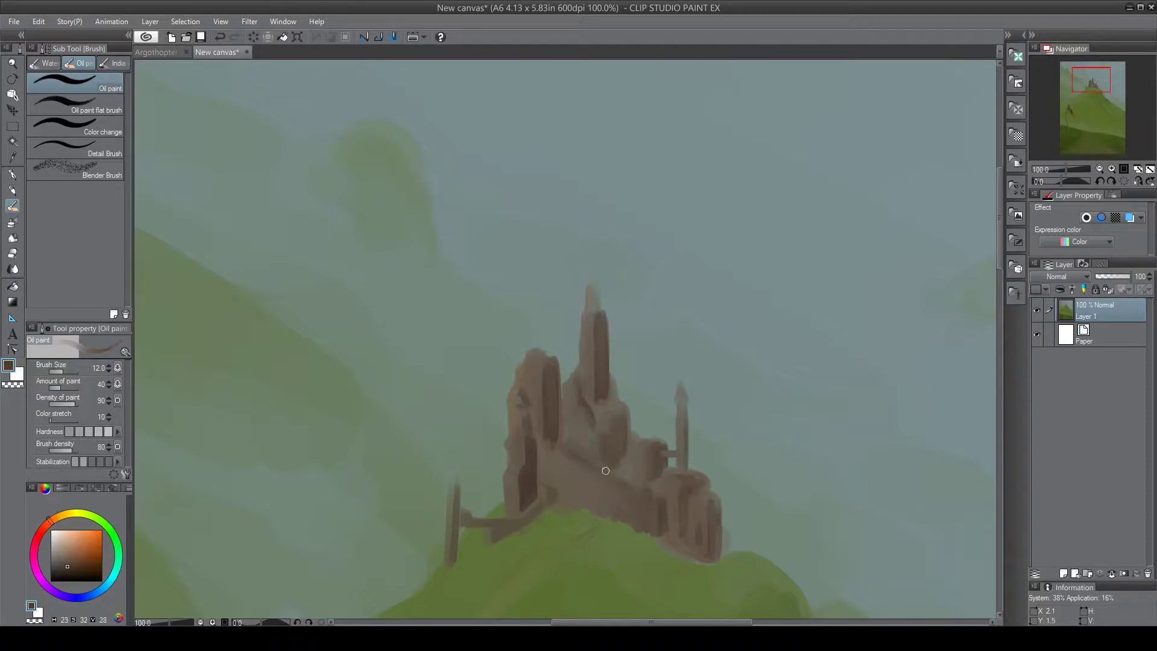
Step: Paint a dark brown shadow along the upper edge of the castle's curved front wall
left_click_drag(645, 492, 560, 441)
left_click(602, 479, "alt")
left_click(553, 432, "alt")
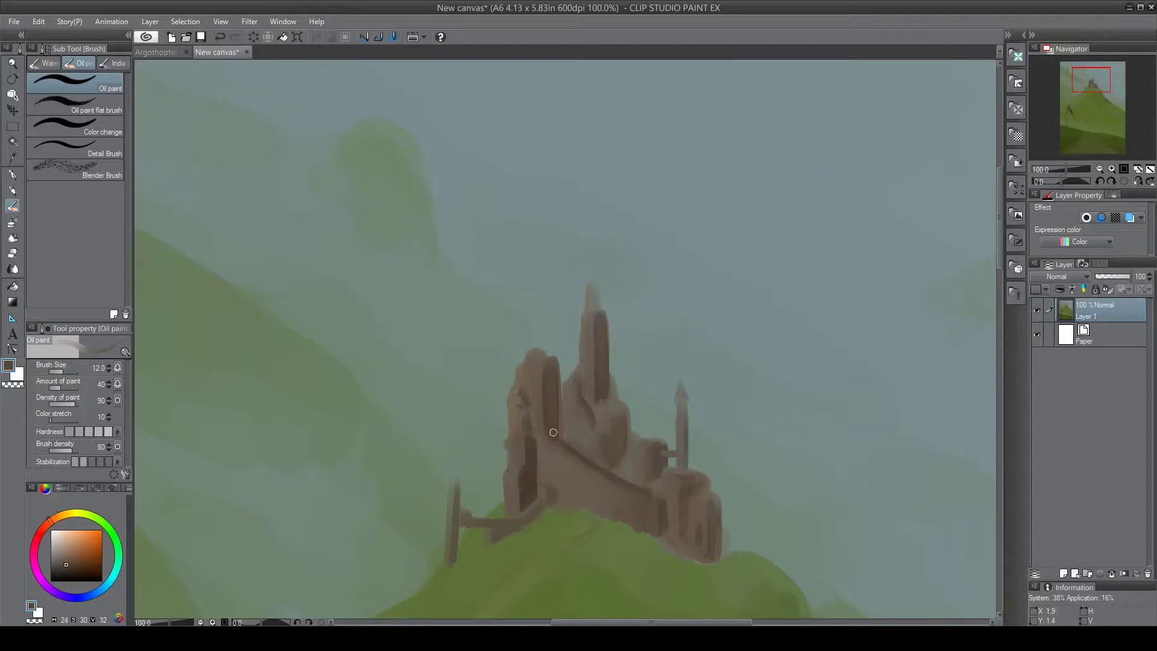
left_click(580, 458, "alt")
left_click(600, 473, "alt")
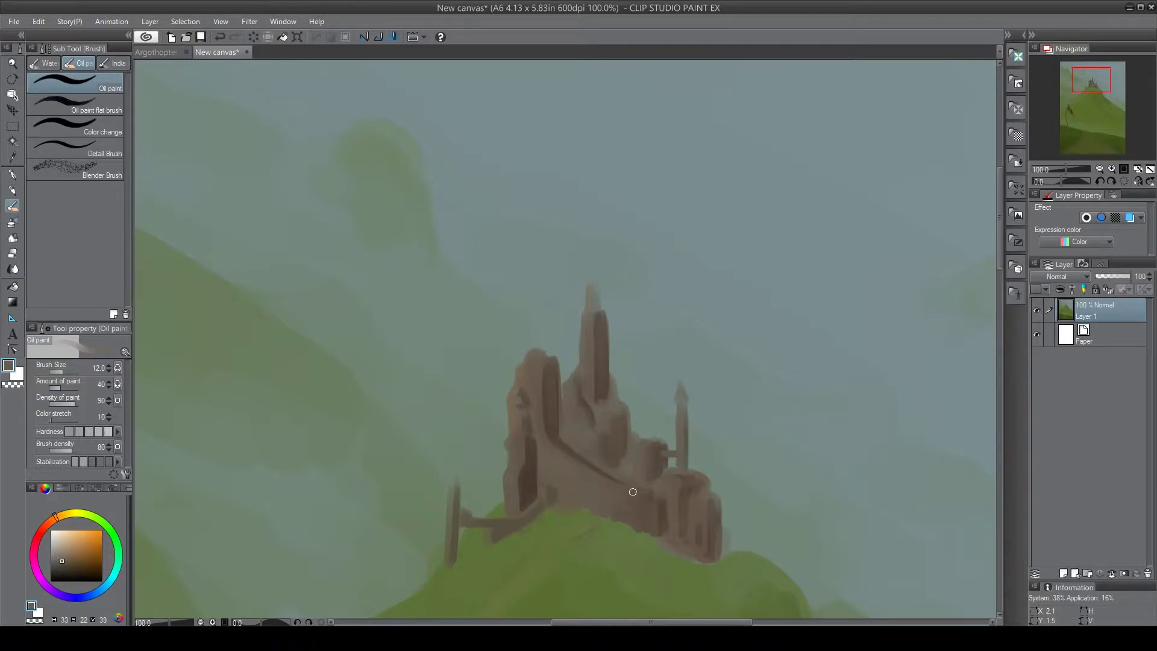
left_click(582, 469, "alt")
left_click(600, 464, "alt")
left_click(71, 572)
left_click_drag(622, 475, 565, 440)
left_click(554, 391, "alt")
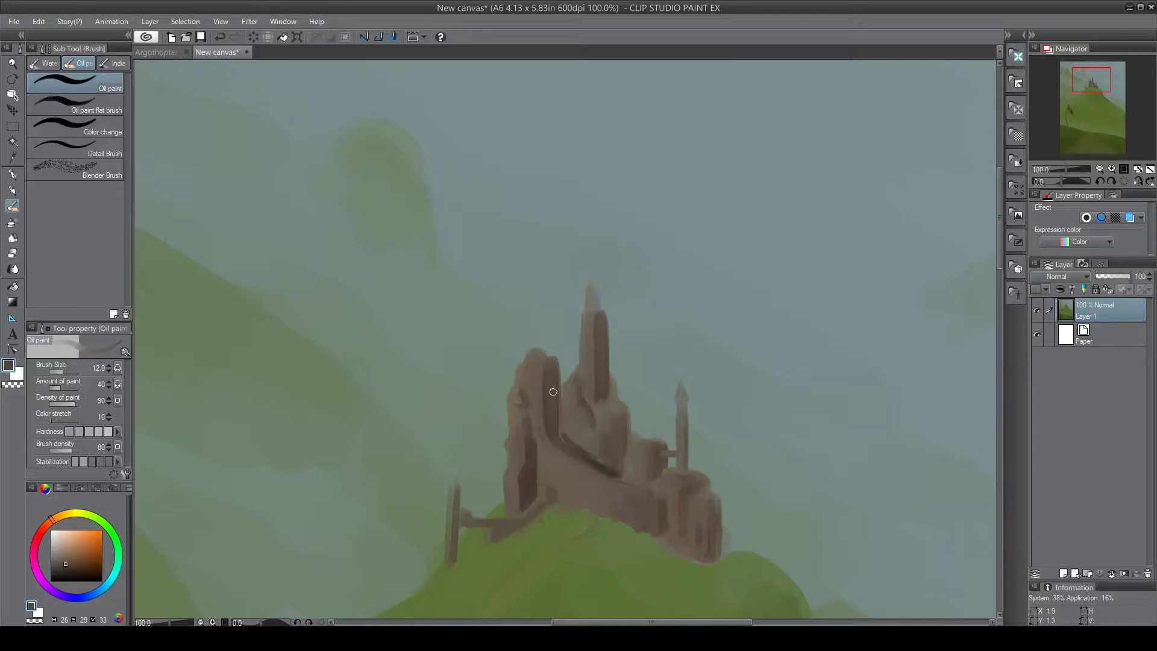
Step: Broaden the shaded side of the large left tower and reshape the central block into an angular, sharp-edged building
left_click_drag(560, 369, 563, 422)
mouse_move(563, 362)
left_mouse_down()
mouse_move(568, 442)
mouse_move(588, 457)
mouse_move(625, 441)
mouse_move(608, 455)
mouse_move(628, 410)
left_mouse_up()
left_click(615, 472, "alt")
left_click(595, 463, "alt")
left_click(529, 476, "alt")
left_click_drag(627, 409, 629, 475)
left_click_drag(586, 406, 602, 438)
left_click(594, 429, "alt")
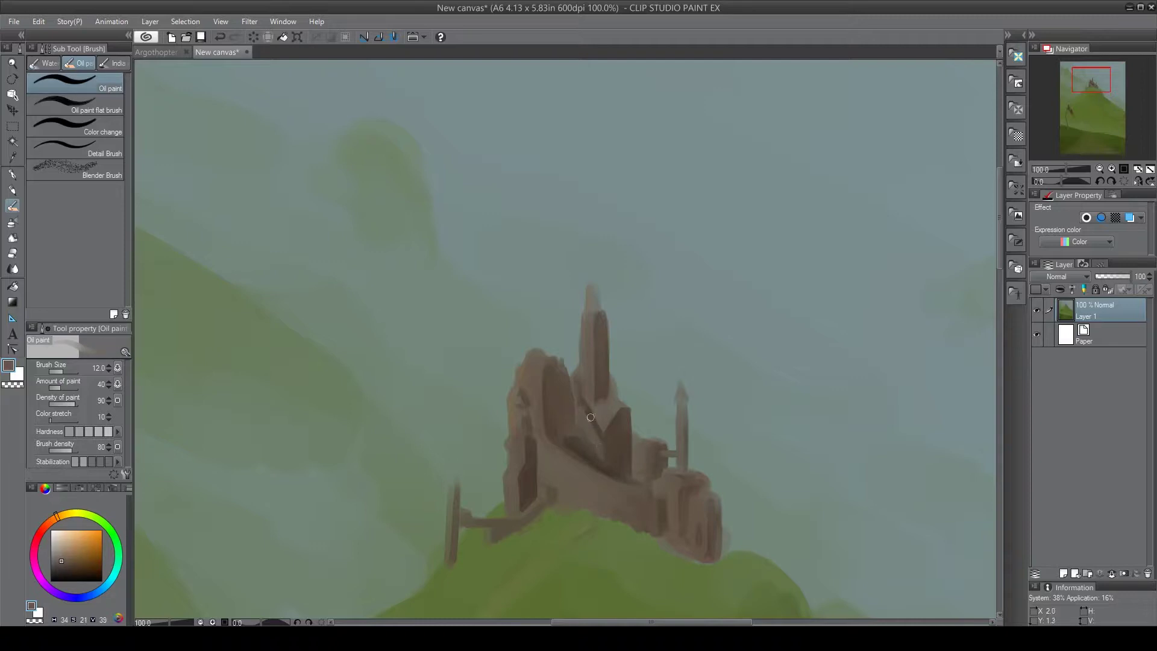
left_click(591, 419, "alt")
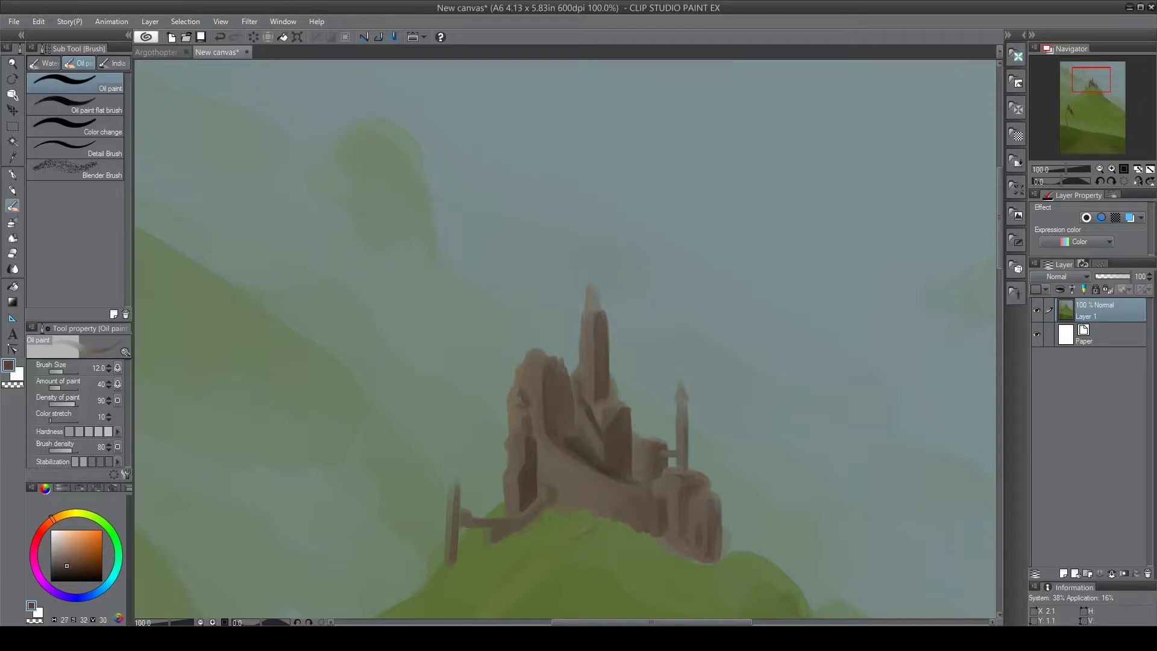
Step: Add warm reddish-brown highlights to the castle's left tower and front wall, working up to brush size 10
key("ctrl+0")
key("ctrl+0")
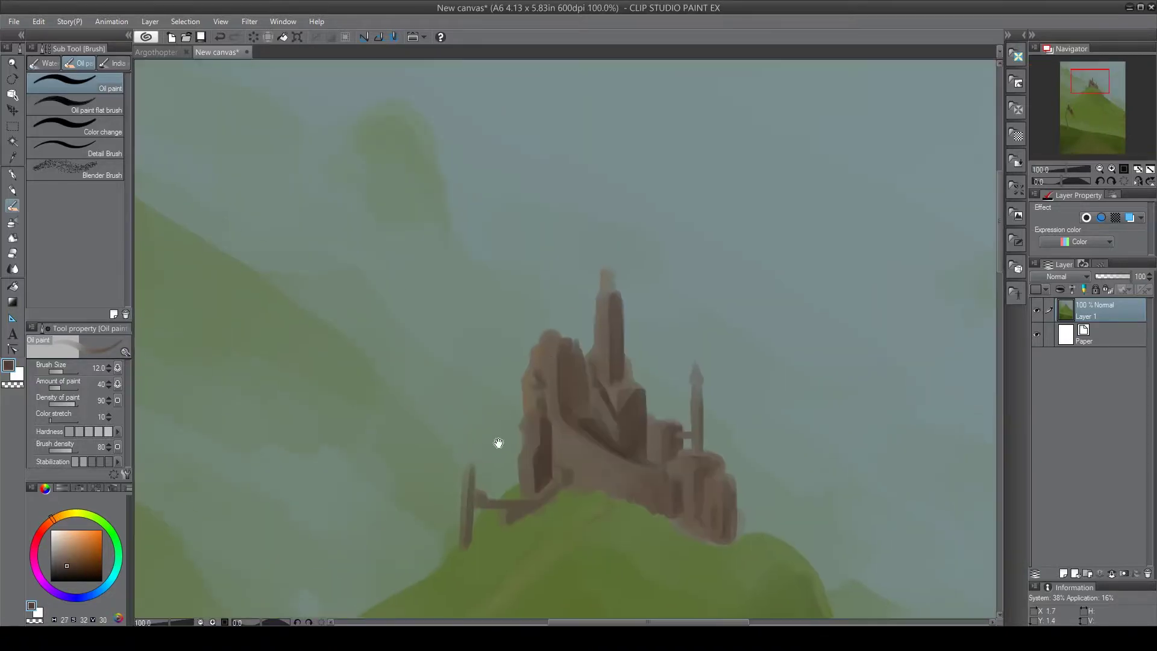
left_click(84, 555)
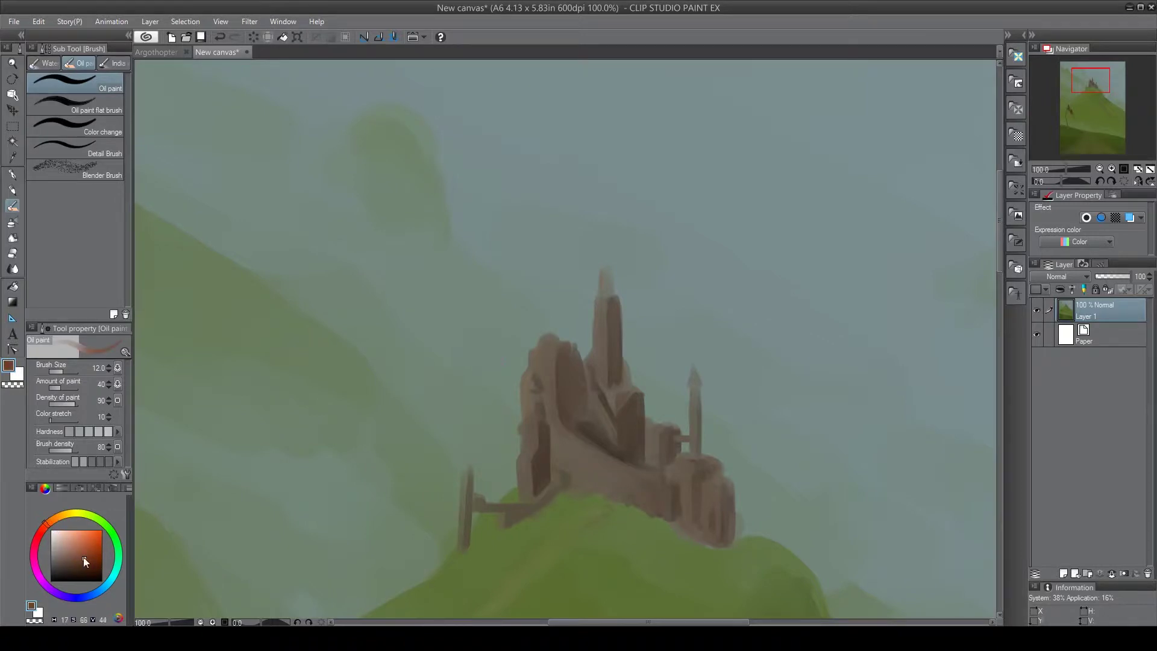
left_click(46, 524)
left_click(77, 550)
key("bracketleft")
key("bracketleft")
key("bracketleft")
key("bracketleft")
key("bracketleft")
key("bracketleft")
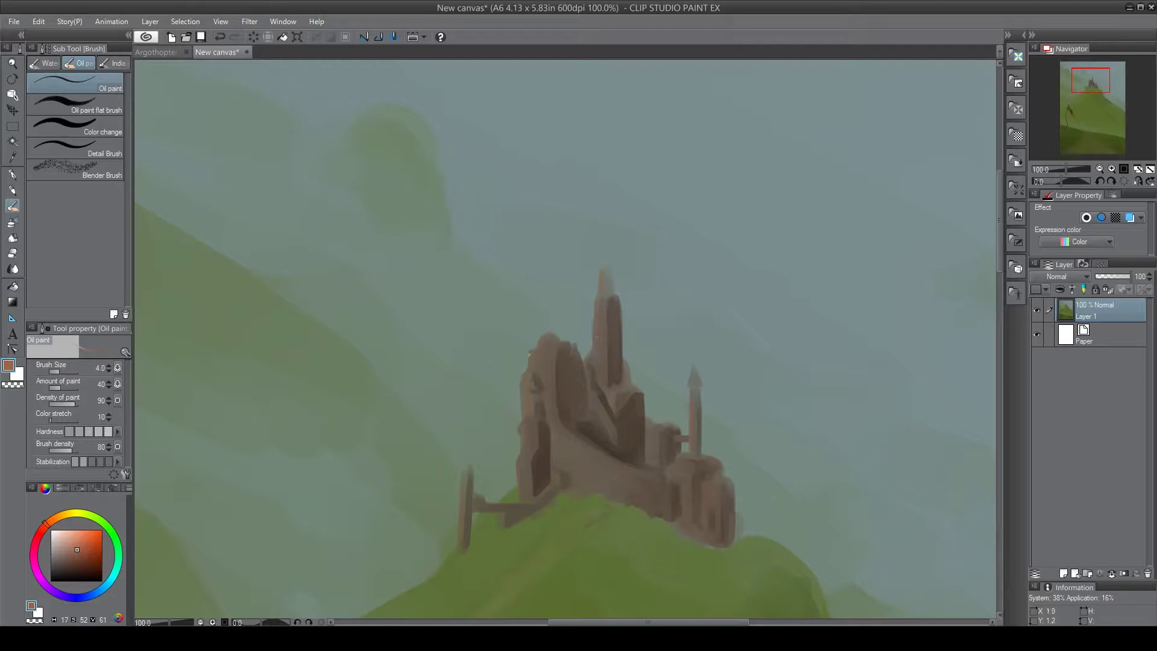
key("]")
key("]")
key("]")
key("]")
key("]")
left_click_drag(574, 447, 591, 492)
Step: Refine the bridge and the small outlying tower's edges with sampled browns and background tones, using a smaller brush
left_click(548, 441, "alt")
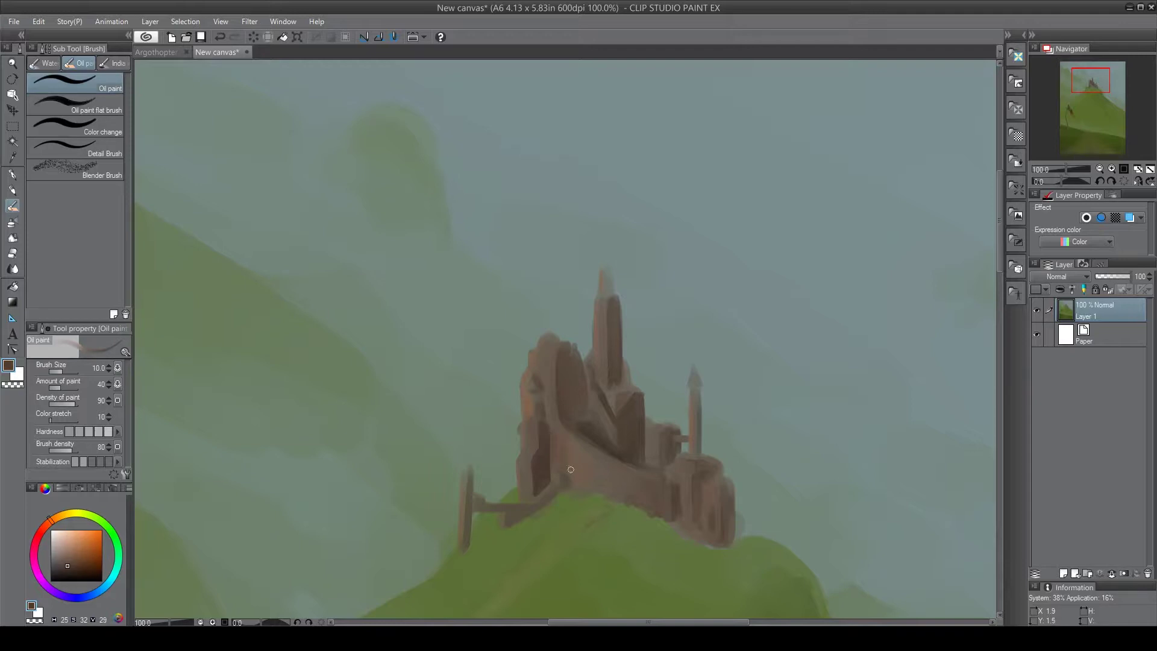
left_click(476, 508, "alt")
left_click(492, 516, "alt")
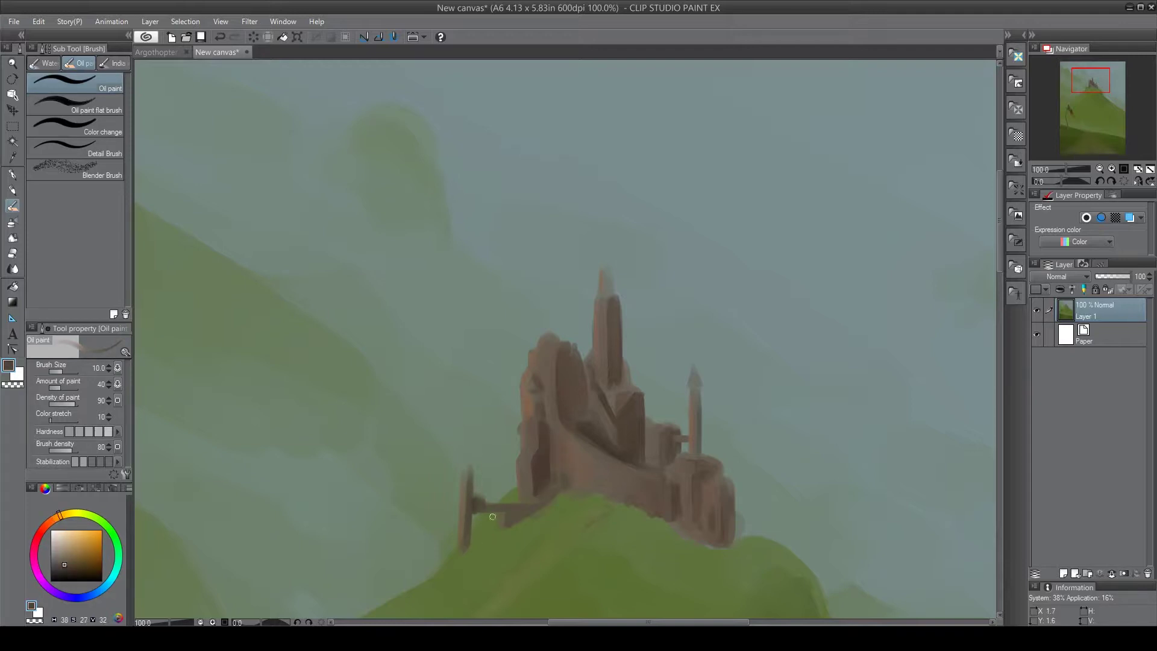
left_click(458, 524, "alt")
left_click(463, 498, "alt")
key("bracketleft")
key("bracketleft")
key("bracketleft")
key("bracketleft")
key("bracketleft")
left_click(478, 481, "alt")
Step: Carve a pointed top on the left tower and clean the castle's lower edge with sampled greens at brush size 7
key("bracketright")
key("bracketright")
key("bracketright")
left_click(511, 385, "alt")
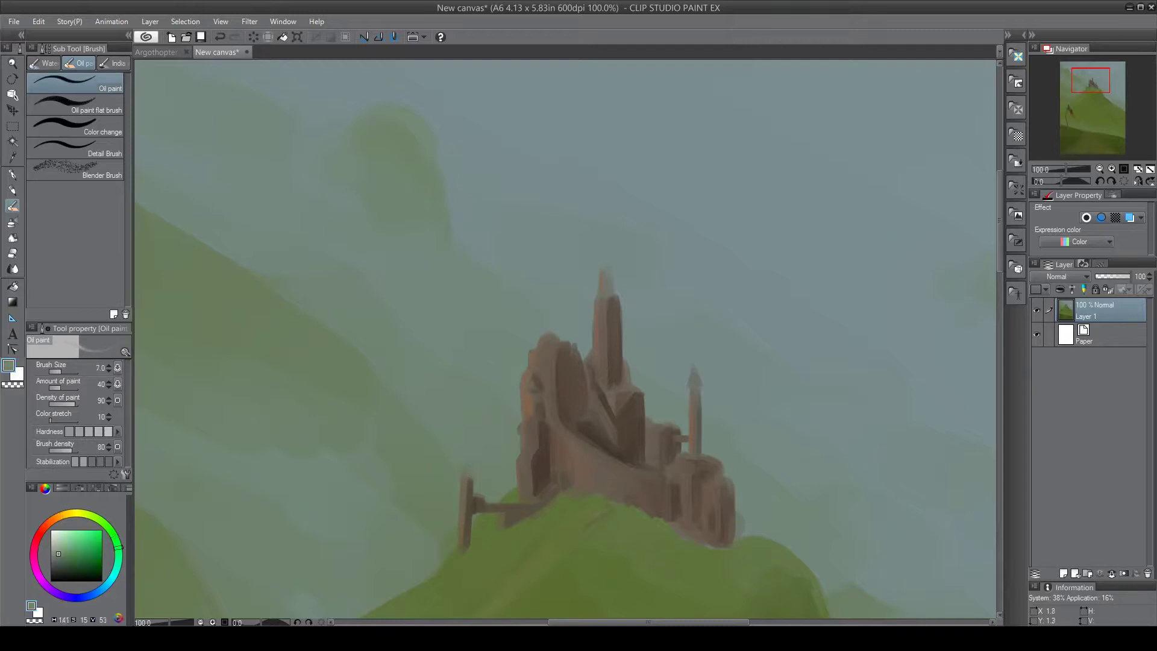
left_click_drag(522, 387, 534, 350)
left_click(633, 507, "alt")
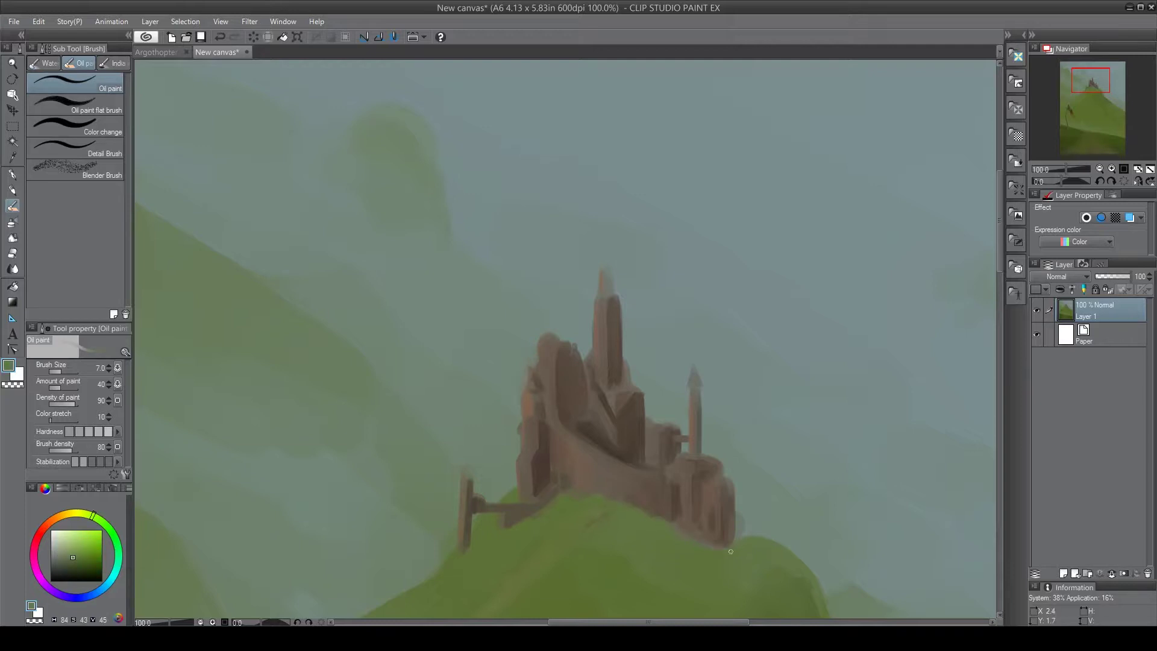
left_click(520, 369, "alt")
left_click_drag(540, 357, 532, 372)
Step: Blend the highlights and shadows on the castle's left towers with sampled browns at brush size 7
left_click(551, 363, "alt")
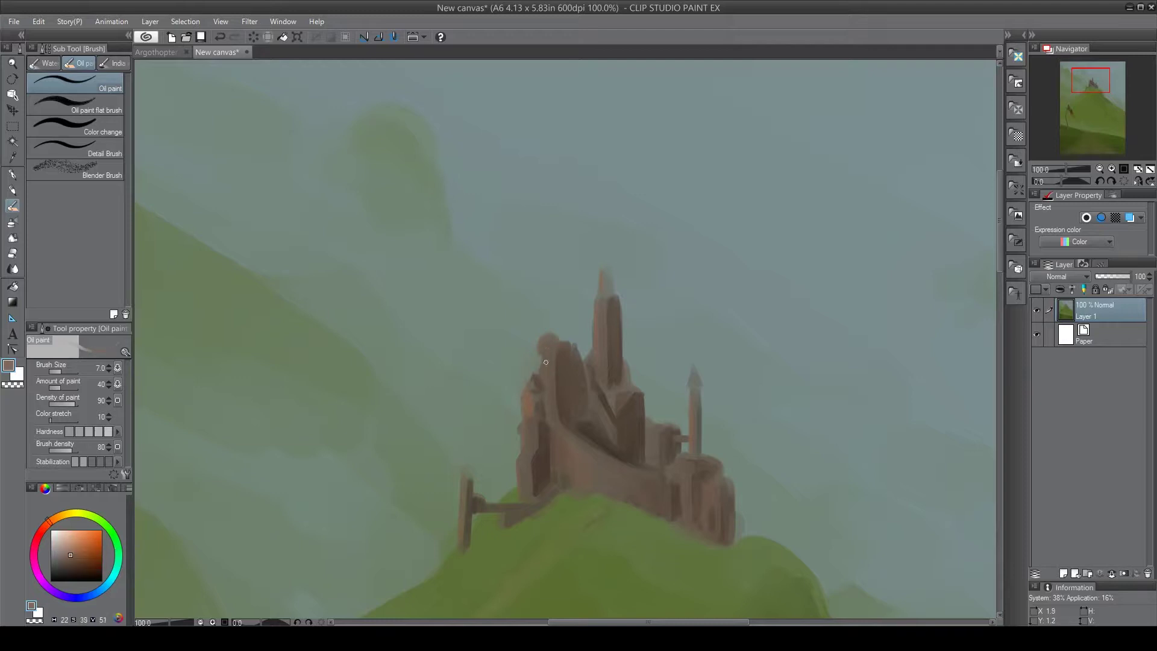
left_click(550, 360, "alt")
left_click(542, 365, "alt")
left_click(532, 374, "alt")
left_click(540, 412, "alt")
left_click(545, 403, "alt")
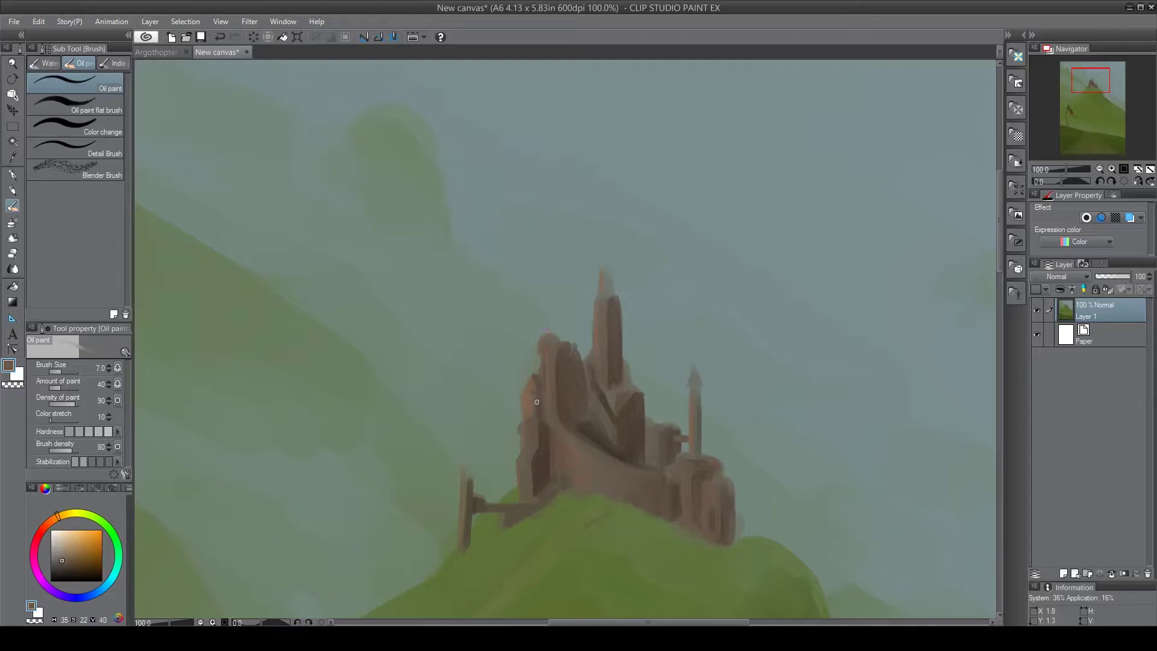
left_click(531, 399, "alt")
left_click(529, 399, "alt")
left_click(532, 411, "alt")
left_click(529, 413, "alt")
left_click(573, 444, "alt")
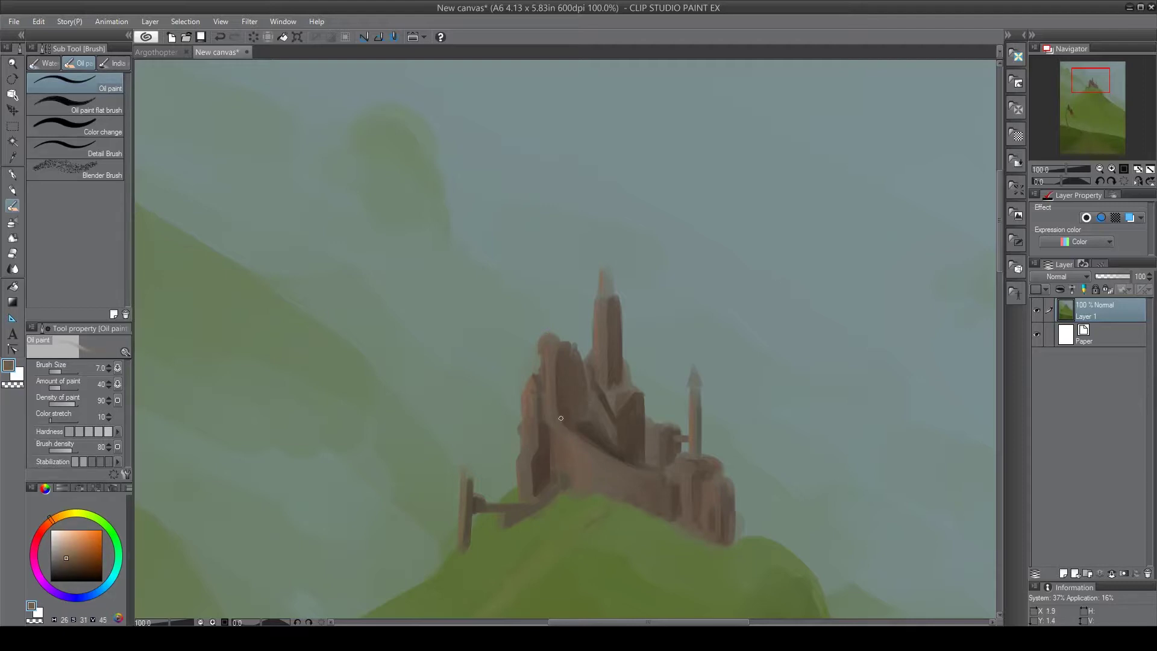
Step: Define the narrow top section of the central tower and tidy the edge at its base
left_click(611, 305, "alt")
left_click_drag(609, 276, 613, 293)
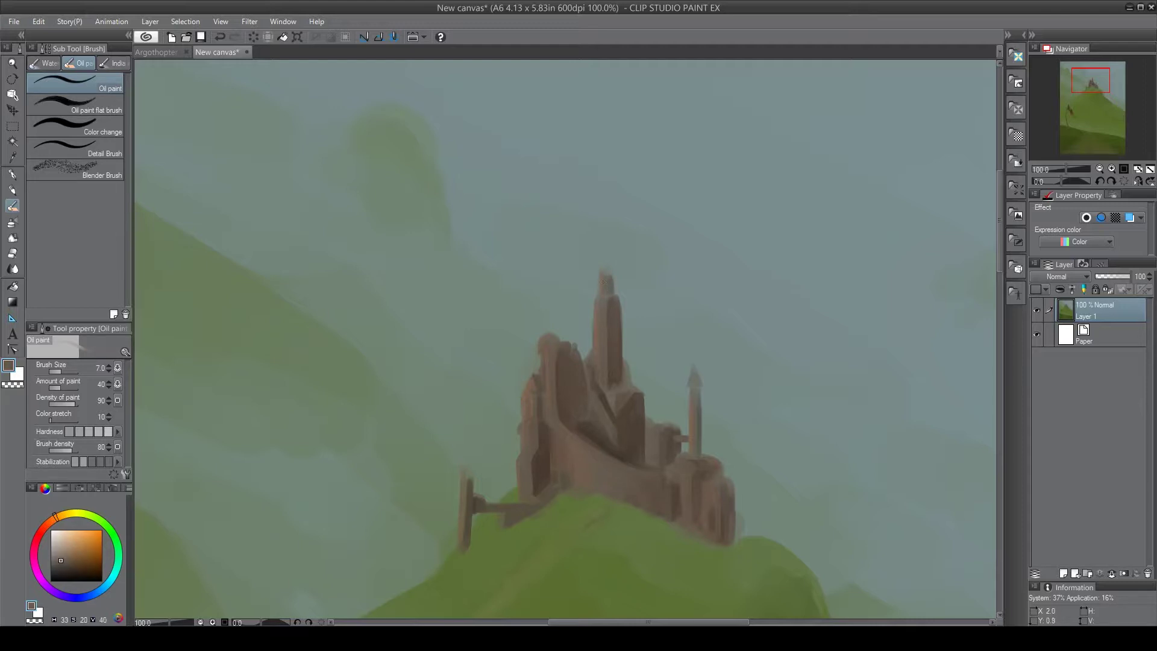
left_click(630, 389, "alt")
key("ctrl+z")
left_click(617, 375, "alt")
left_click_drag(617, 379, 625, 385)
Step: Smooth and deepen the shadows on the angular building and large left tower with sampled browns at brush size 17
left_click(620, 456, "alt")
left_click(572, 432, "alt")
left_click(636, 437, "alt")
key("bracketright")
key("bracketright")
key("bracketright")
key("bracketright")
key("bracketright")
left_click_drag(637, 442, 627, 455)
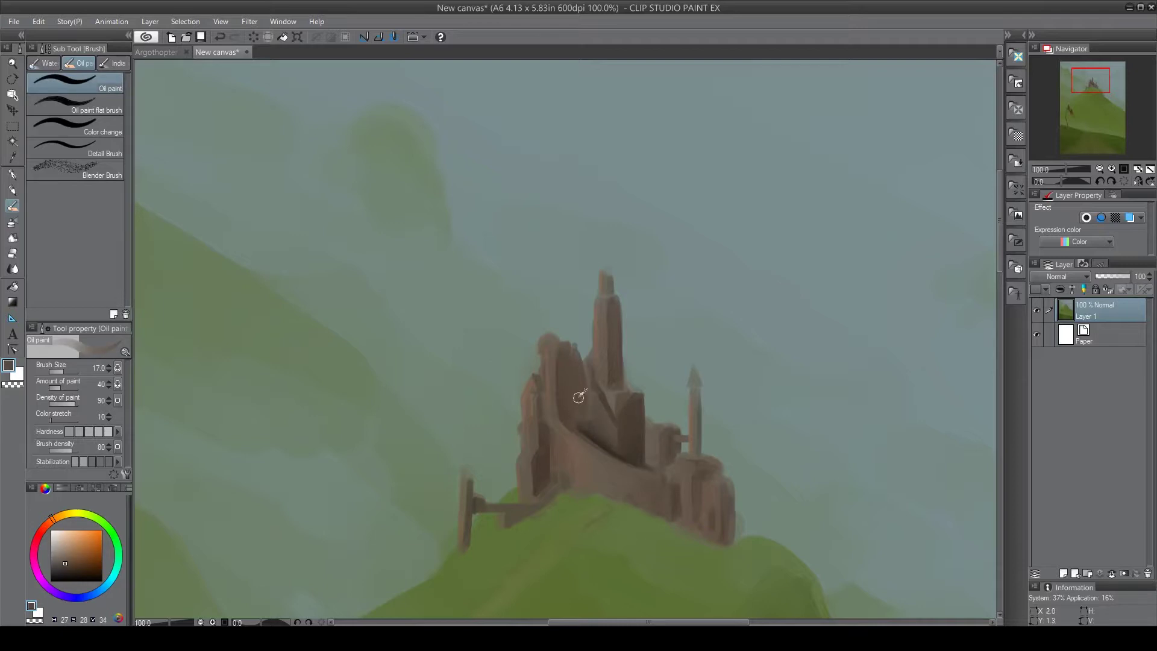
left_click(593, 438, "alt")
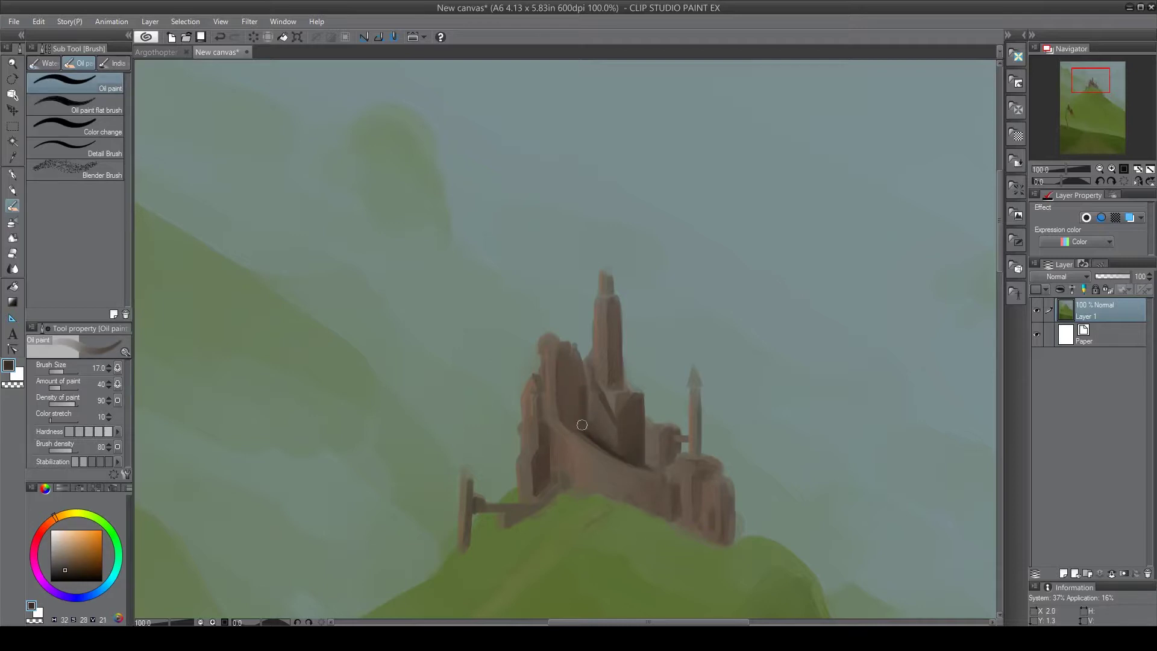
left_click(579, 376, "alt")
Step: Paint a small dark pointed doorway at the foot of the curved front wall at brush size 7
left_click(1138, 182)
left_click(1123, 170)
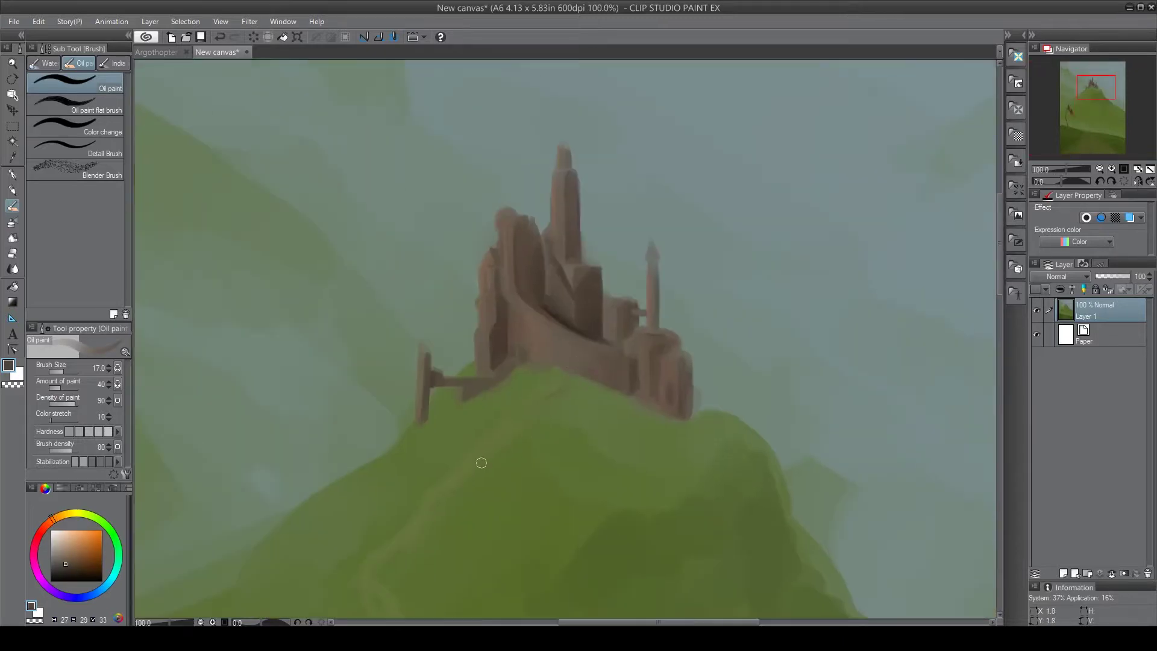
left_click(577, 332, "alt")
key("bracketleft")
key("bracketleft")
key("bracketleft")
key("bracketleft")
key("bracketleft")
left_click_drag(568, 369, 567, 358)
left_click(1091, 76)
left_click(1138, 169)
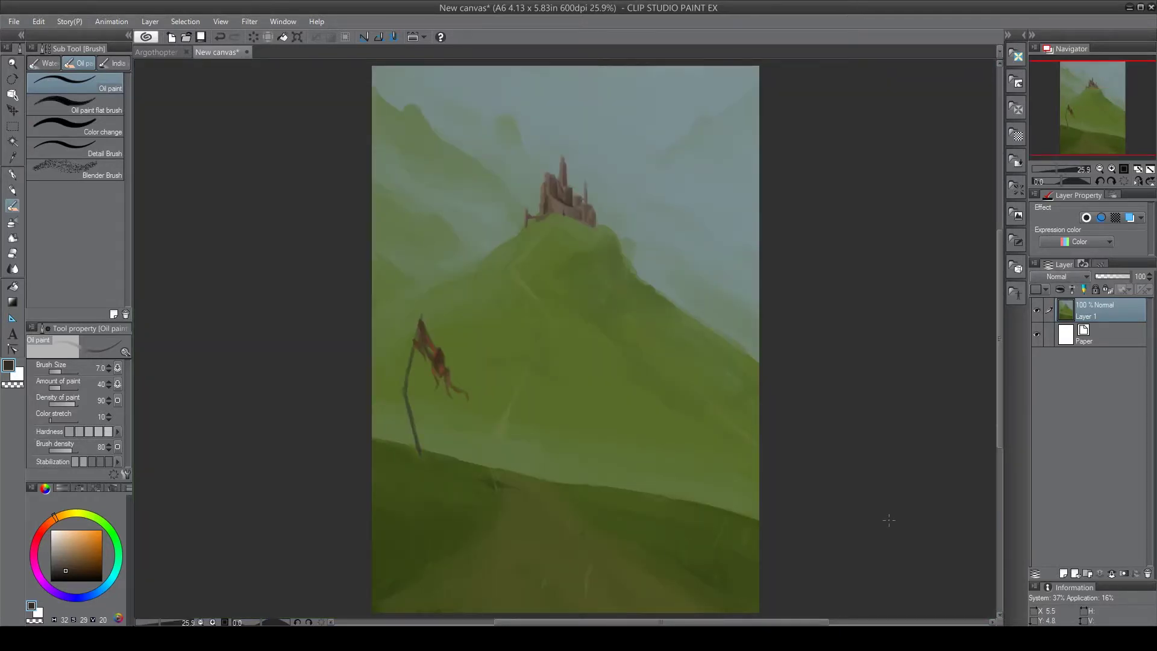
Step: Darken the angular building's gable and side faces with sampled dark browns, then undo the last stroke
scroll(552, 149, "up", 4)
left_click(570, 321, "alt")
left_click(568, 338, "alt")
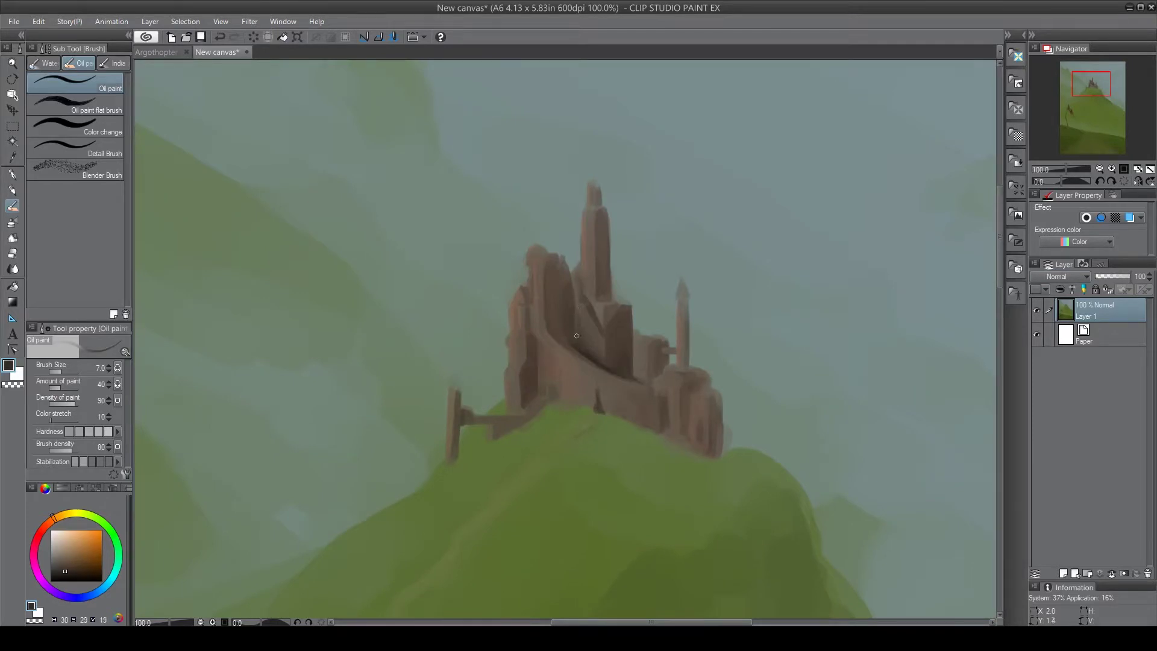
left_click(567, 297, "alt")
left_click(628, 331, "alt")
mouse_move(630, 318)
left_mouse_down()
mouse_move(629, 307)
mouse_move(617, 320)
left_mouse_up()
mouse_move(582, 300)
left_mouse_down()
mouse_move(607, 299)
mouse_move(598, 240)
mouse_move(568, 273)
mouse_move(548, 256)
left_mouse_up()
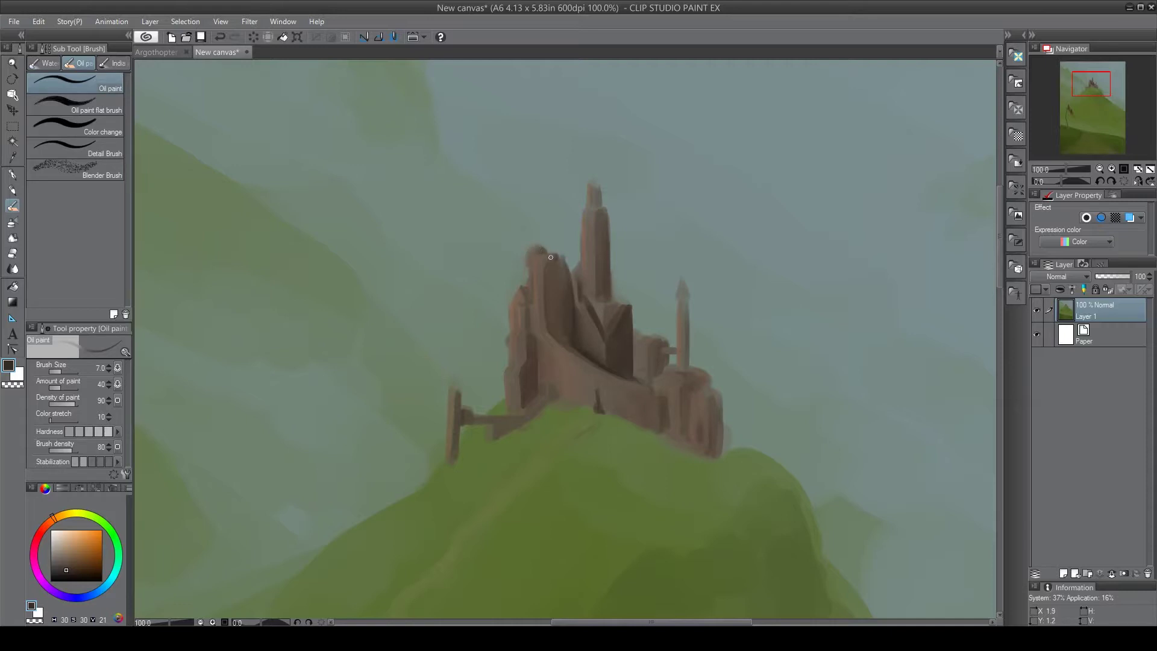
key("ctrl+z")
Step: Shade the left tower's base and sharpen the bridge's edges with sampled browns
mouse_move(533, 383)
left_mouse_down()
mouse_move(543, 362)
mouse_move(542, 400)
left_mouse_up()
mouse_move(460, 422)
left_mouse_down()
mouse_move(458, 456)
mouse_move(469, 414)
mouse_move(506, 425)
mouse_move(491, 425)
left_mouse_up()
left_click(493, 426, "alt")
key("ctrl+0")
scroll(562, 130, "up", 4)
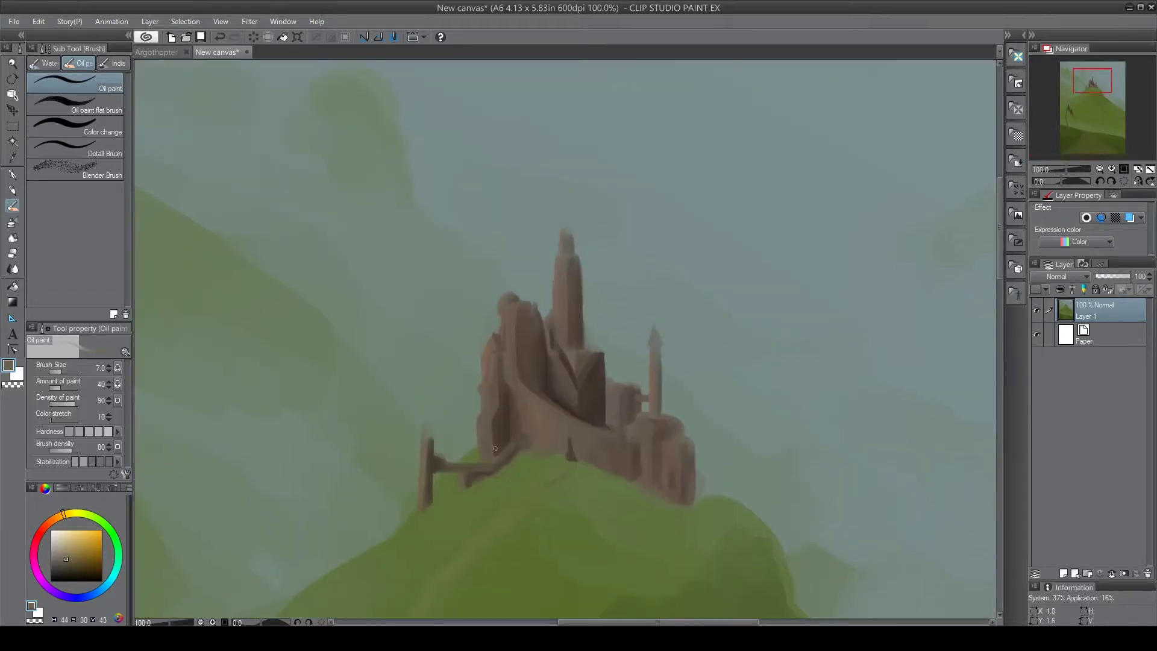
left_click(495, 448, "alt")
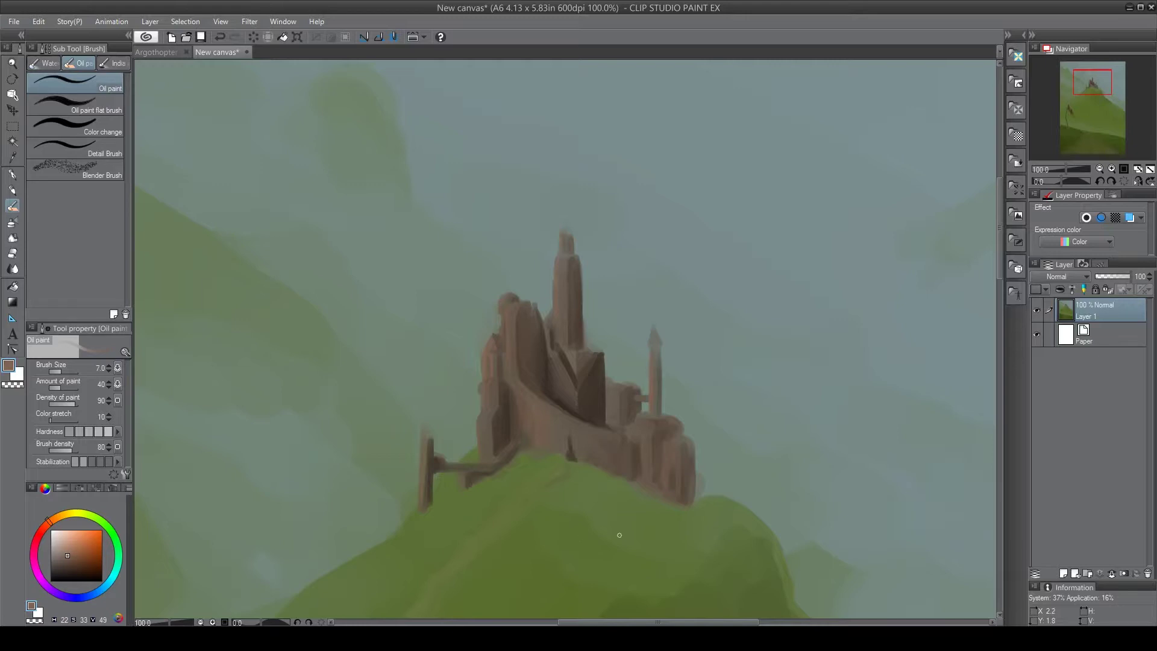
Step: Shade the small block beside the angular building and add a dark vertical edge between the right-hand towers
left_click(592, 392, "alt")
mouse_move(623, 391)
left_mouse_down()
mouse_move(623, 413)
mouse_move(637, 413)
mouse_move(625, 427)
left_mouse_up()
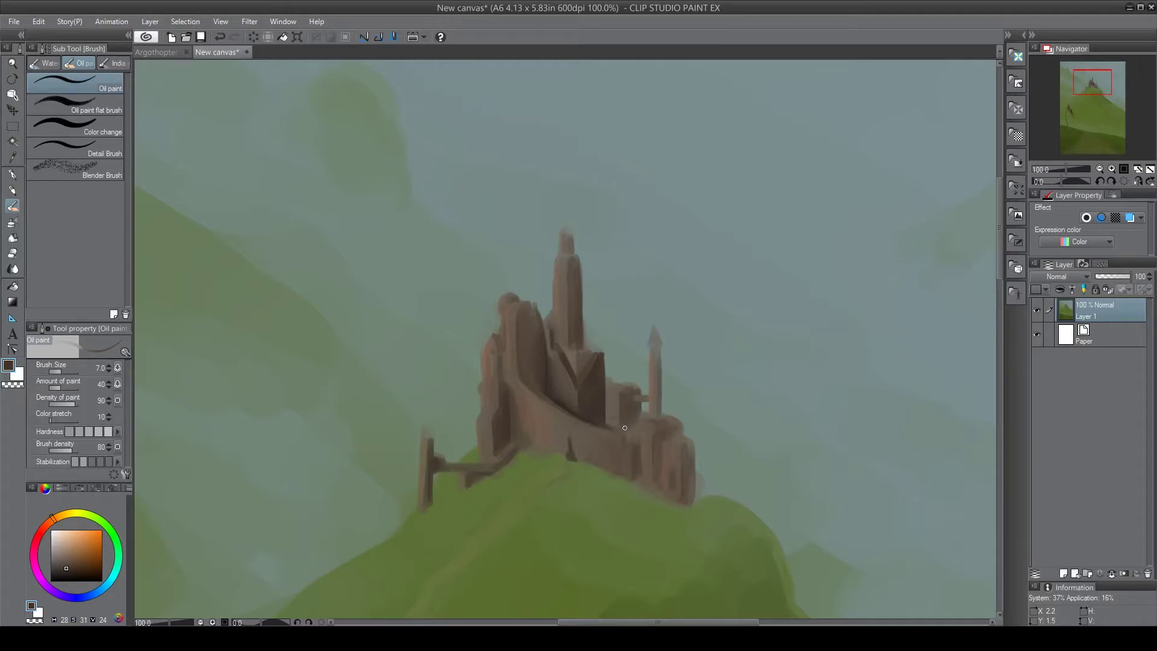
left_click(640, 413, "alt")
left_click(631, 409, "alt")
mouse_move(639, 410)
left_mouse_down()
mouse_move(613, 426)
mouse_move(640, 458)
mouse_move(637, 478)
left_mouse_up()
Step: Smooth the right-hand walls with sampled browns, darken the end tower's edge and soften the central tower's shading
left_click(601, 421, "alt")
left_click(619, 412, "alt")
left_click(605, 413, "alt")
left_click(605, 413, "alt")
left_click_drag(692, 462, 689, 506)
left_click(567, 296, "alt")
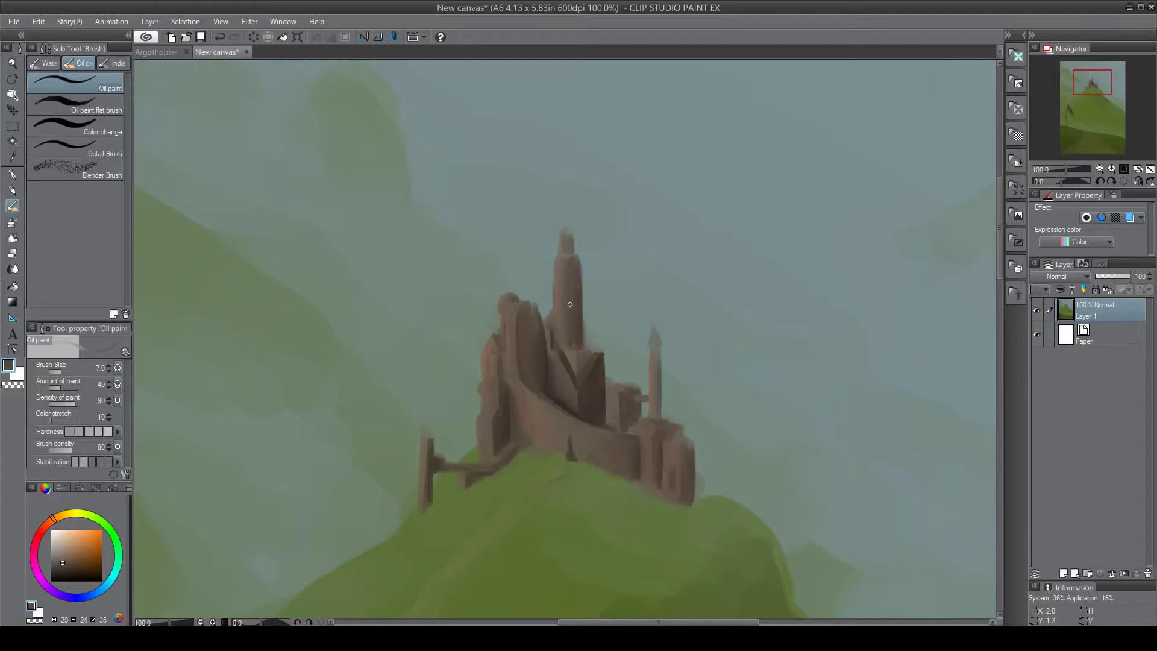
Step: Refine the angular building's gable below the central tower with sampled browns, then undo the last stroke
left_click(575, 355, "alt")
left_click(574, 362, "alt")
left_click(553, 380, "alt")
left_click(576, 378, "alt")
left_click_drag(572, 379, 578, 390)
left_click(595, 365, "alt")
key("ctrl+z")
Step: Trim the upper edge of the tall rounded tower beside the central tower using sampled background and brown colors
left_click(543, 306, "alt")
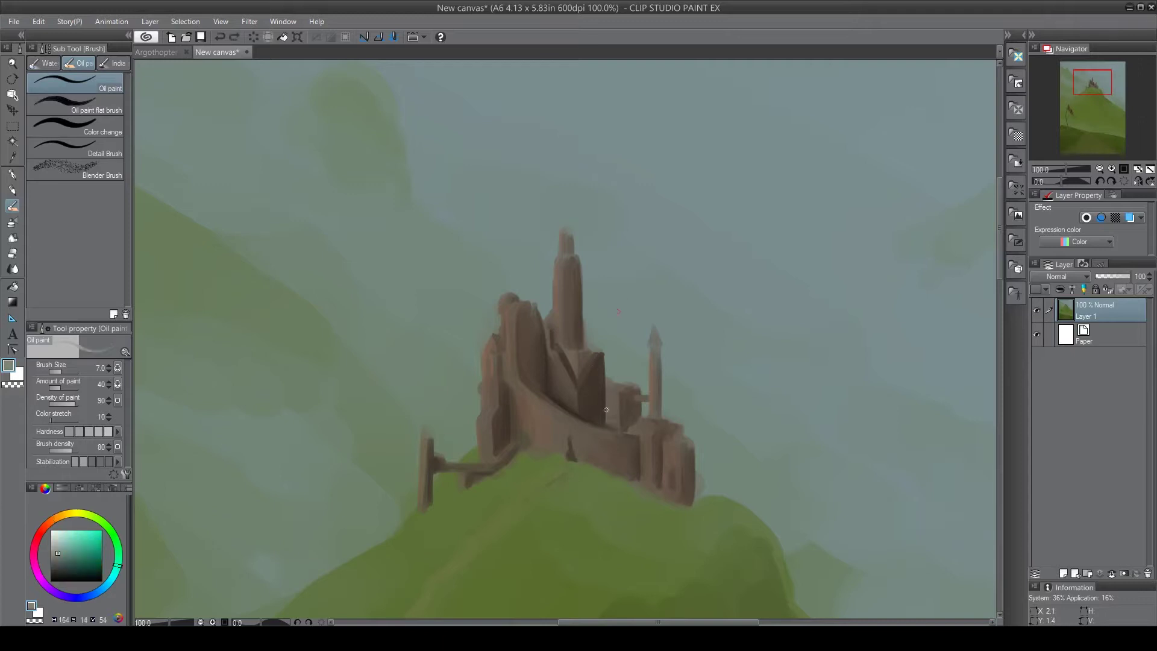
left_click_drag(537, 307, 543, 321)
left_click(543, 315, "alt")
left_click(629, 425, "alt")
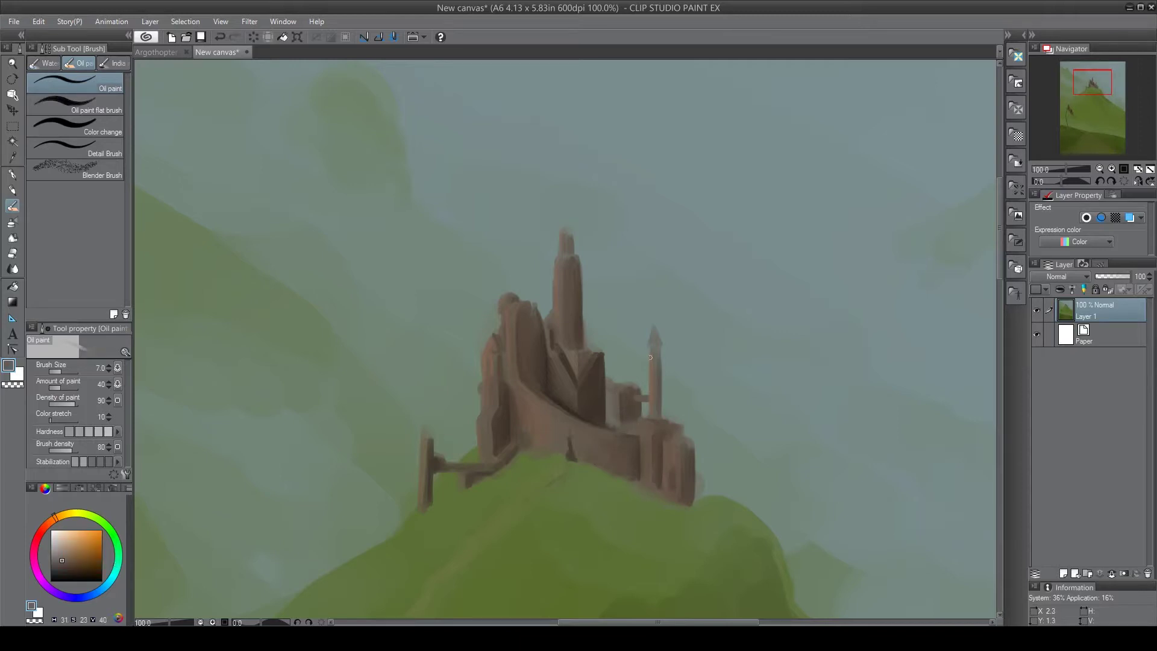
Step: Paint muted red highlights along the left-facing edges of the rounded tower and the central tower
left_click_drag(53, 518, 43, 524)
left_click(76, 547)
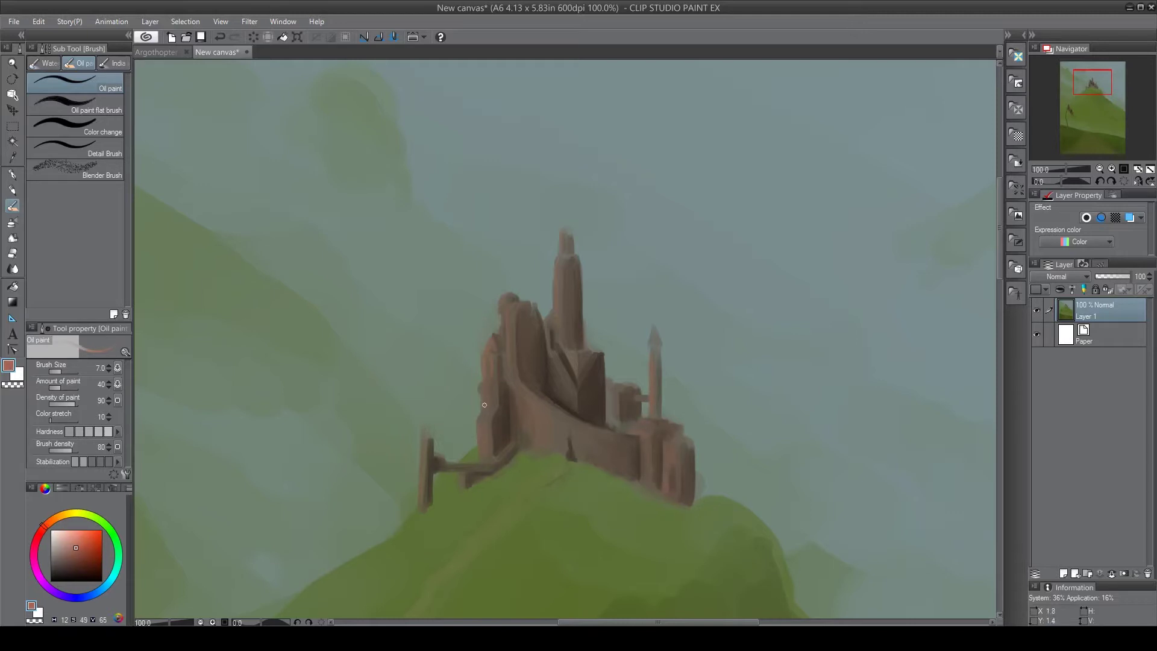
left_click_drag(512, 323, 510, 345)
left_click_drag(557, 271, 556, 322)
left_click(553, 283, "alt")
mouse_move(579, 263)
left_mouse_down()
mouse_move(582, 283)
mouse_move(580, 271)
left_mouse_up()
Step: Shade the central tower's base where it meets the angular building with sampled browns
key("ctrl+0")
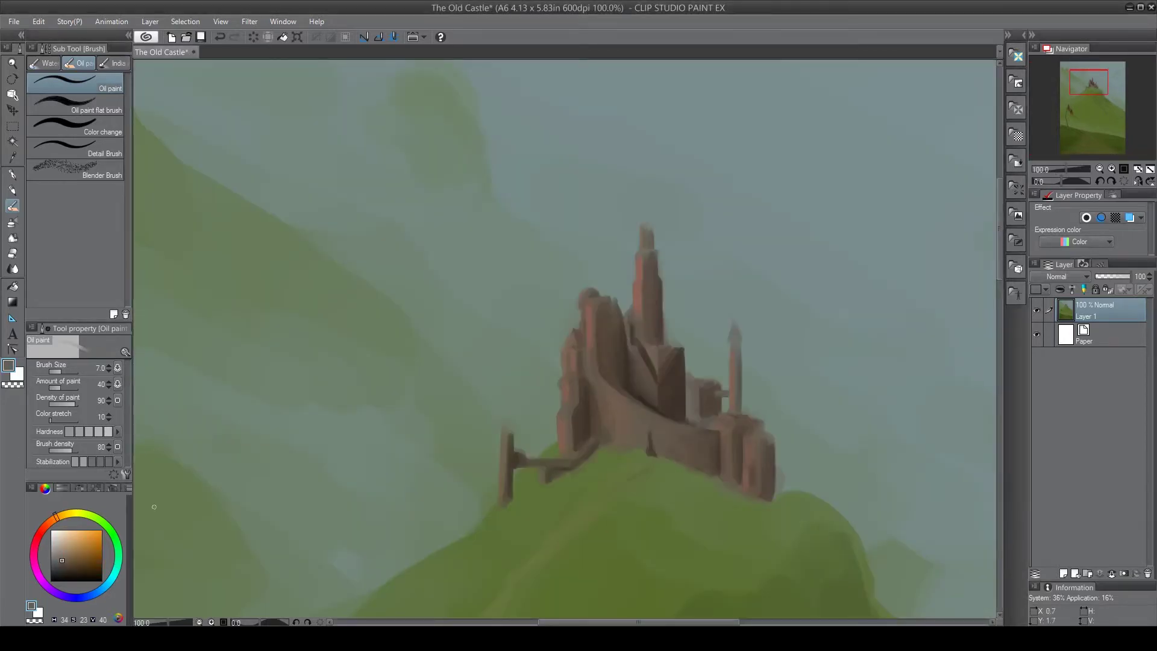
left_click(84, 549)
left_click_drag(85, 551, 61, 562)
mouse_move(648, 339)
left_mouse_down()
mouse_move(639, 336)
mouse_move(669, 341)
left_mouse_up()
left_click(648, 295, "alt")
left_click(659, 318, "alt")
left_click(668, 303, "alt")
left_click(670, 346, "alt")
left_click(679, 330, "alt")
Step: Sharpen the angular building's roof and side face with sampled browns
left_click(658, 342, "alt")
left_click(664, 337, "alt")
mouse_move(658, 341)
left_mouse_down()
mouse_move(677, 326)
mouse_move(671, 342)
mouse_move(691, 378)
left_mouse_up()
left_click(679, 330, "alt")
left_click(687, 376, "alt")
Step: Strengthen the left tower's highlights with a brighter red-orange and refine the right spire's pointed roof
left_click(637, 305, "alt")
left_click(87, 538)
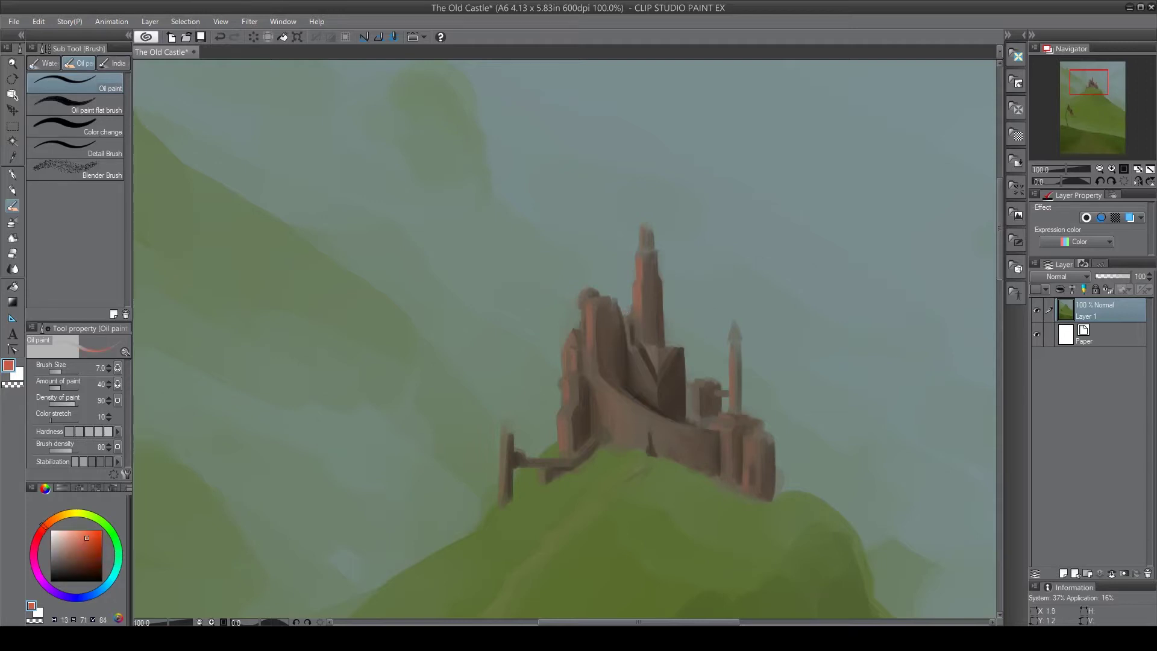
left_click(94, 550)
left_click_drag(566, 388, 567, 392)
left_click(730, 336, "alt")
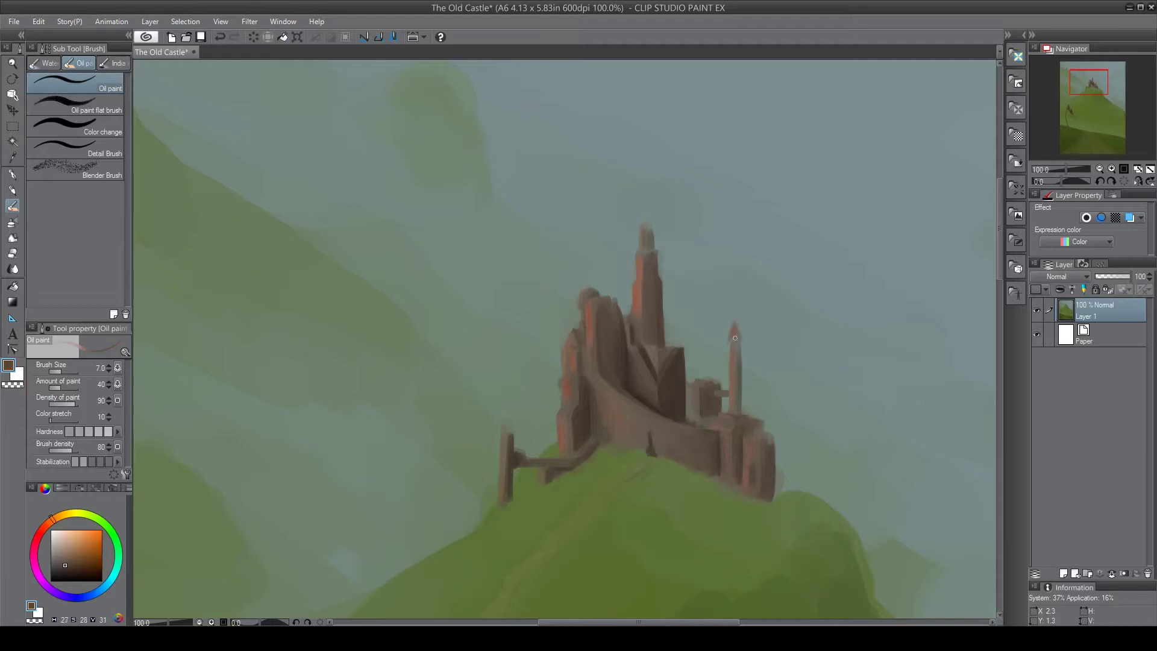
Step: Reshape the central tower's stepped upper section and flatten its tip with sampled colors, undoing the stray stroke above it
left_click(646, 286, "alt")
mouse_move(646, 259)
left_mouse_down()
mouse_move(648, 243)
mouse_move(641, 251)
left_mouse_up()
left_click(640, 261, "alt")
left_click(684, 410, "alt")
left_click(650, 232, "alt")
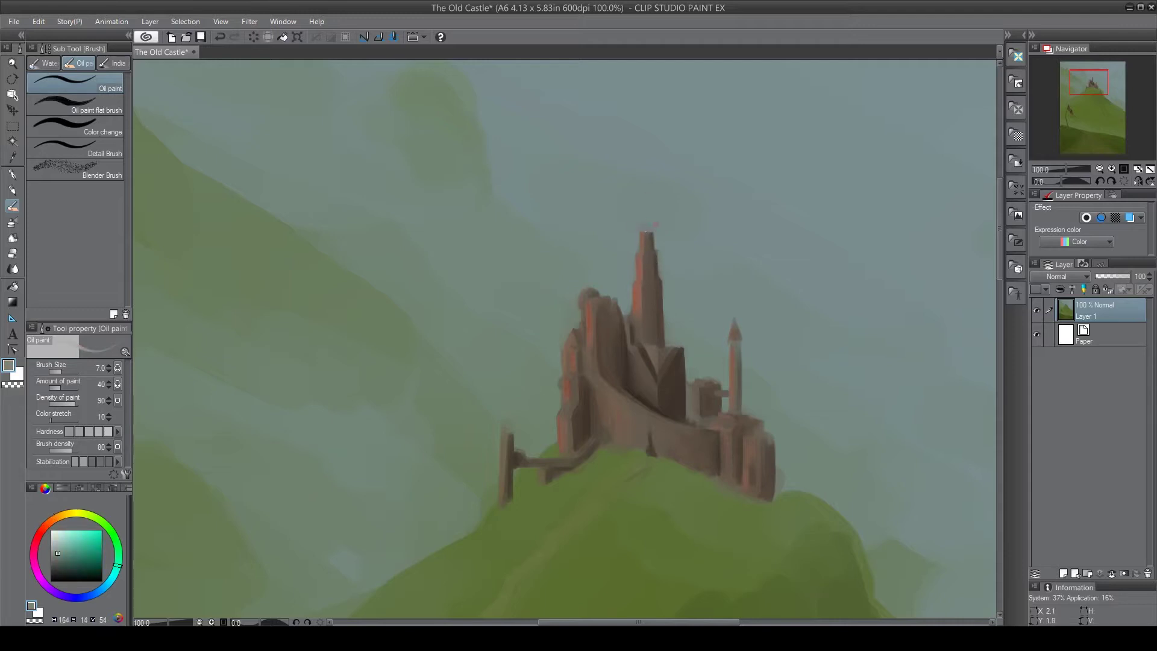
key("ctrl+z")
left_click_drag(633, 258, 634, 248)
left_click(658, 268, "alt")
left_click(653, 283, "alt")
Step: Add sampled reddish-brown tones to the curved wall and touch up the shading at the central tower's base
left_click(1138, 169)
left_click(1115, 149)
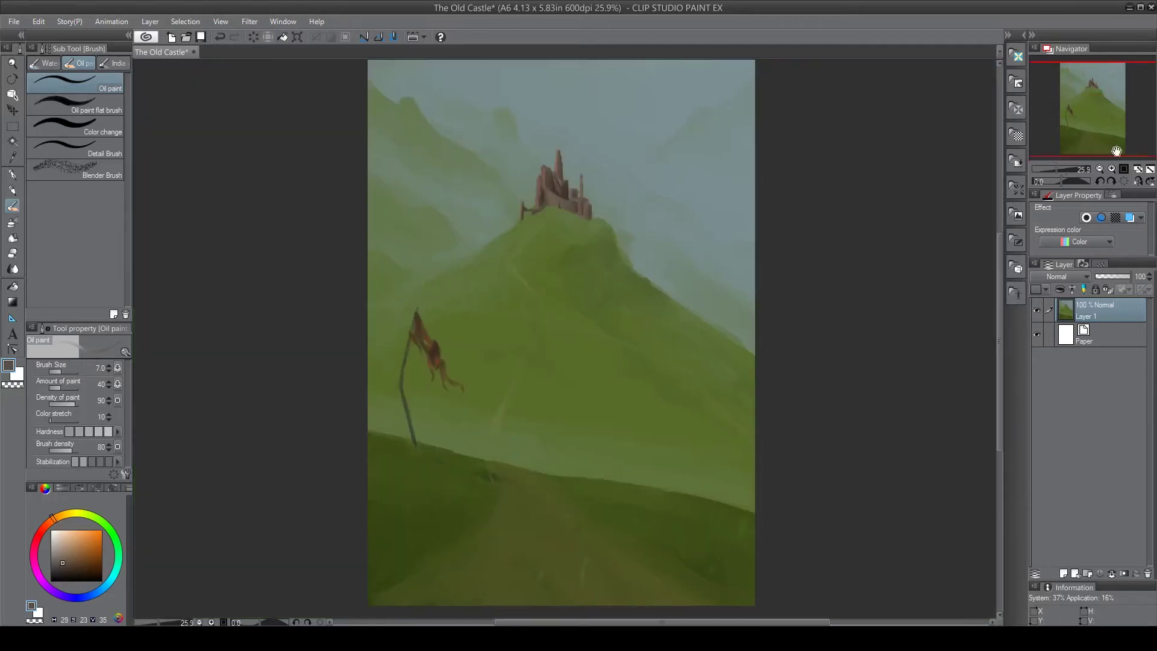
left_click(1124, 169)
left_click(1088, 75)
left_click(640, 434, "alt")
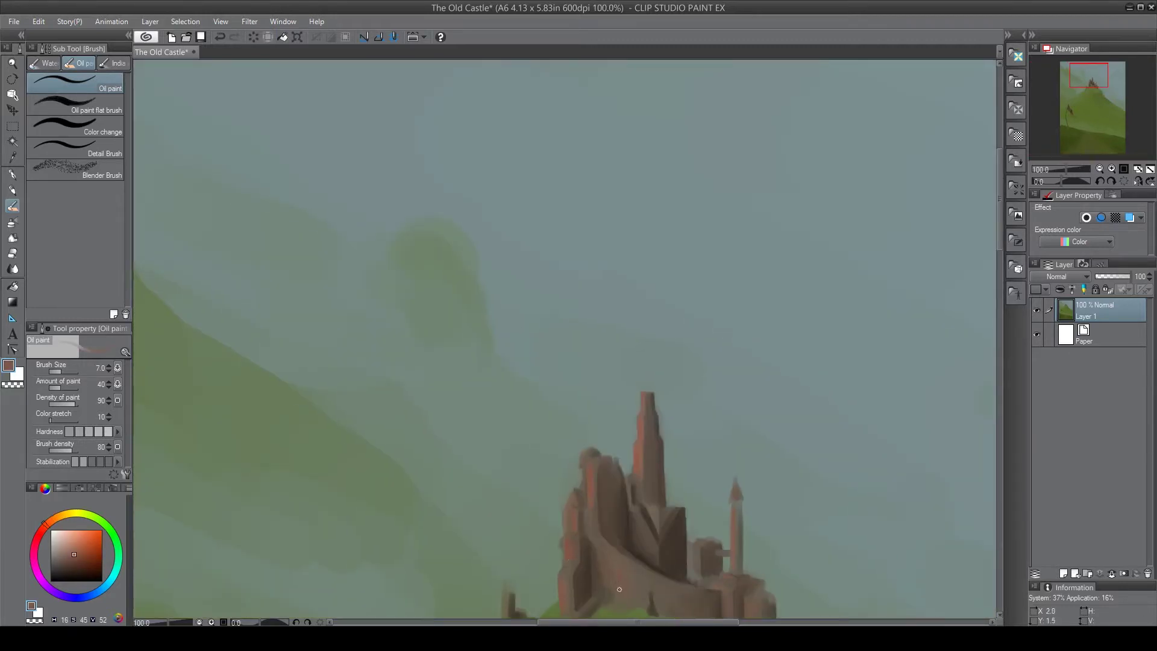
scroll(657, 532, "down", 2)
left_click(667, 528, "alt")
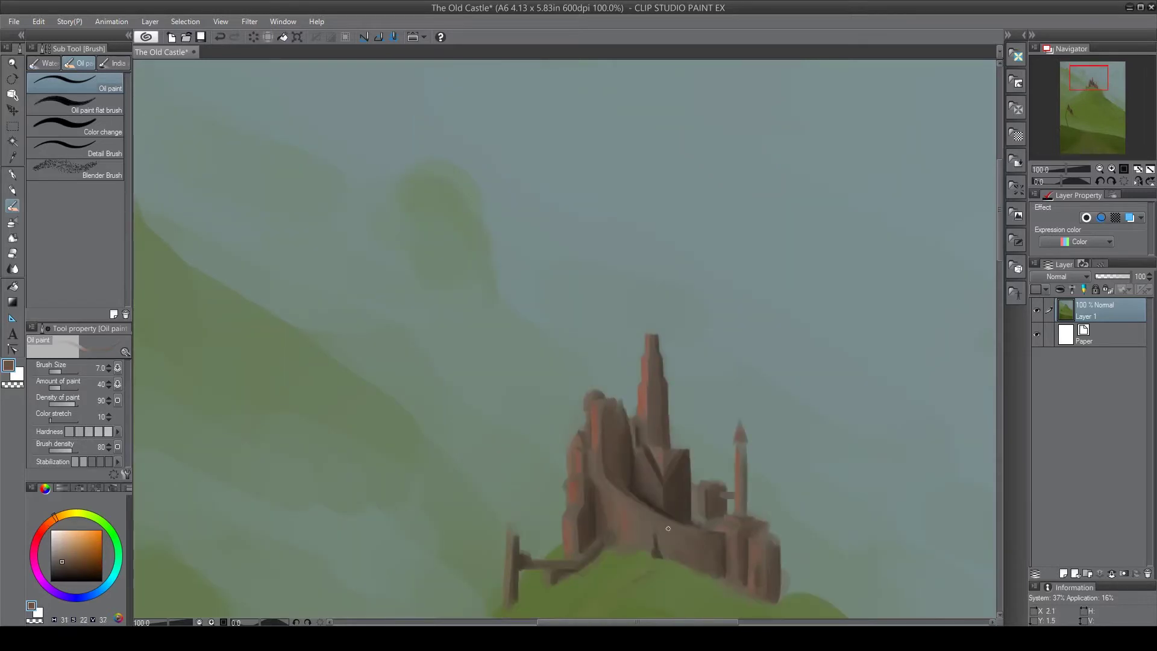
left_click(648, 498, "alt")
mouse_move(640, 451)
left_mouse_down()
mouse_move(652, 487)
mouse_move(640, 457)
mouse_move(646, 464)
left_mouse_up()
left_click(627, 430, "alt")
Step: Paint tiny near-black windows on the central tower and the left towers at brush size 2.5
left_click(93, 536)
key("bracketleft")
key("bracketleft")
key("bracketleft")
key("bracketleft")
key("bracketleft")
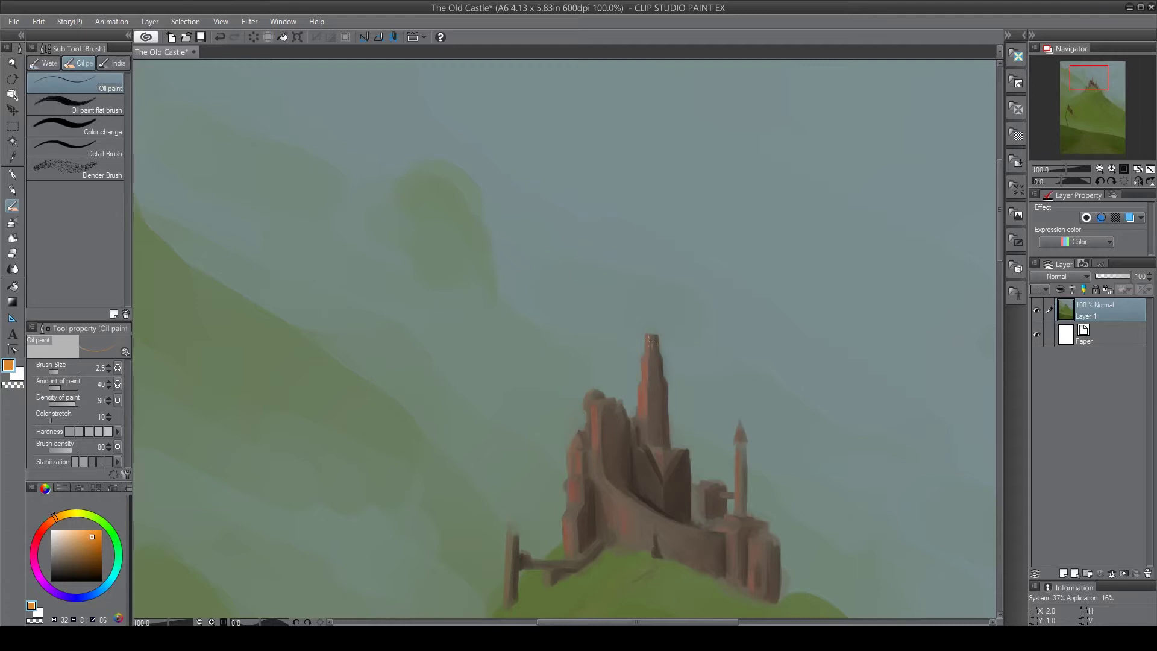
left_click_drag(1105, 141, 1090, 78)
left_click(54, 579)
left_click(57, 576)
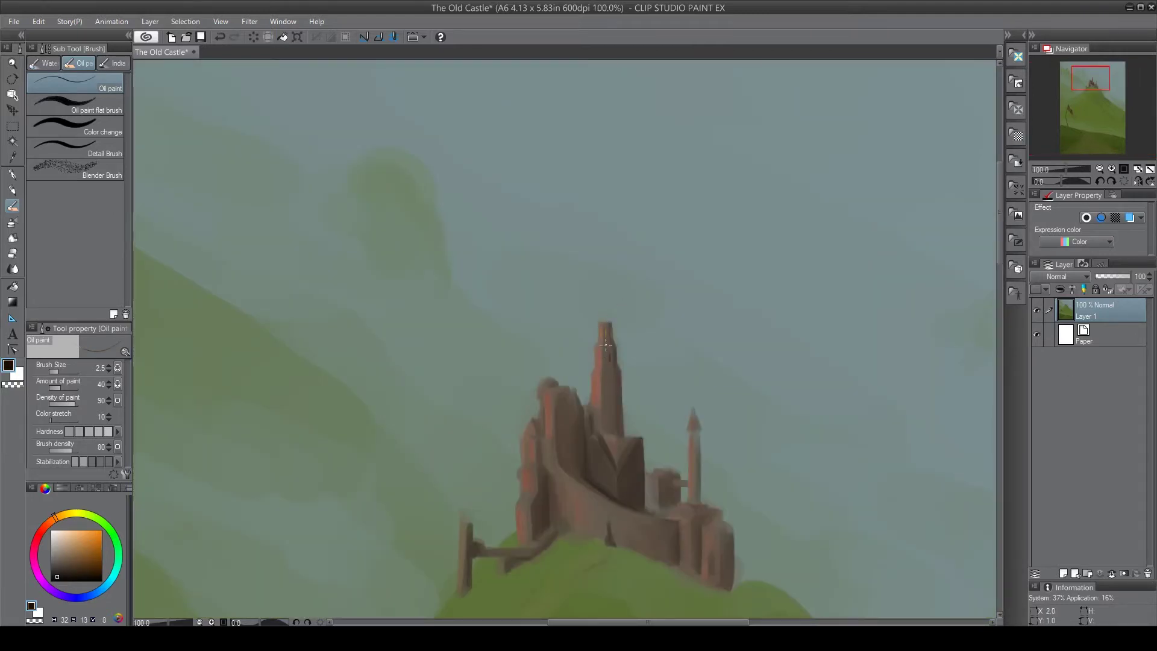
left_click_drag(613, 359, 610, 355)
Step: Clean up the central tower's left edge and the sky beside it with sampled colors, raising the brush size to 7
left_click(590, 423, "alt")
left_click(595, 416, "alt")
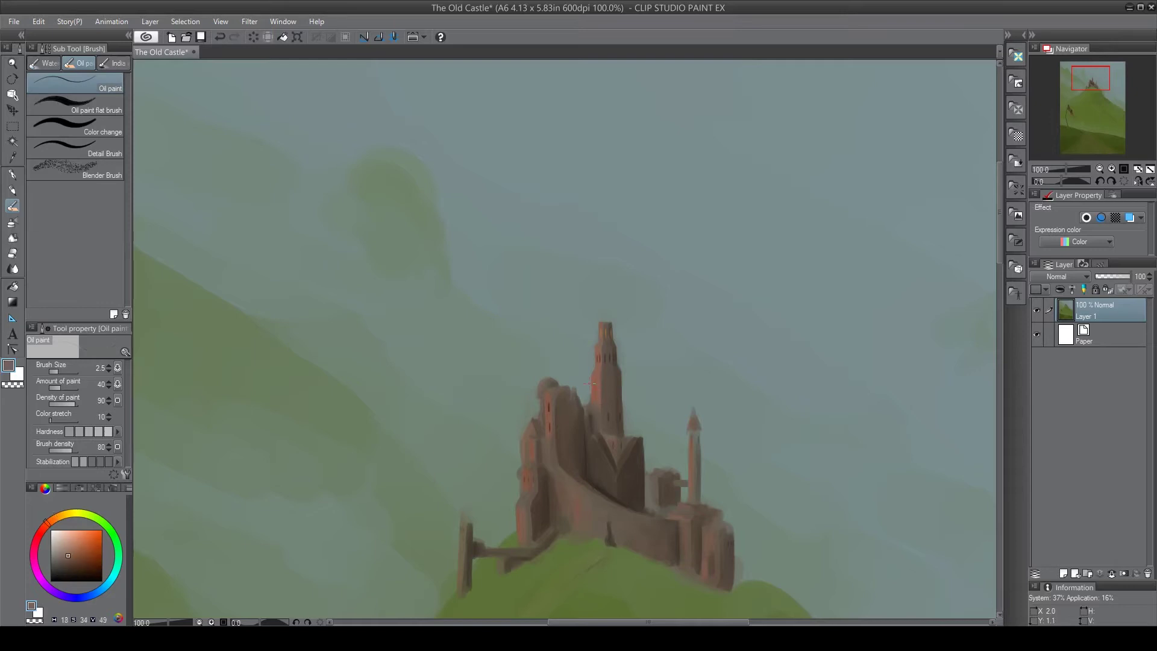
left_click(587, 400, "alt")
key("bracketright")
key("bracketright")
key("bracketright")
key("bracketright")
key("bracketright")
left_click(590, 397, "alt")
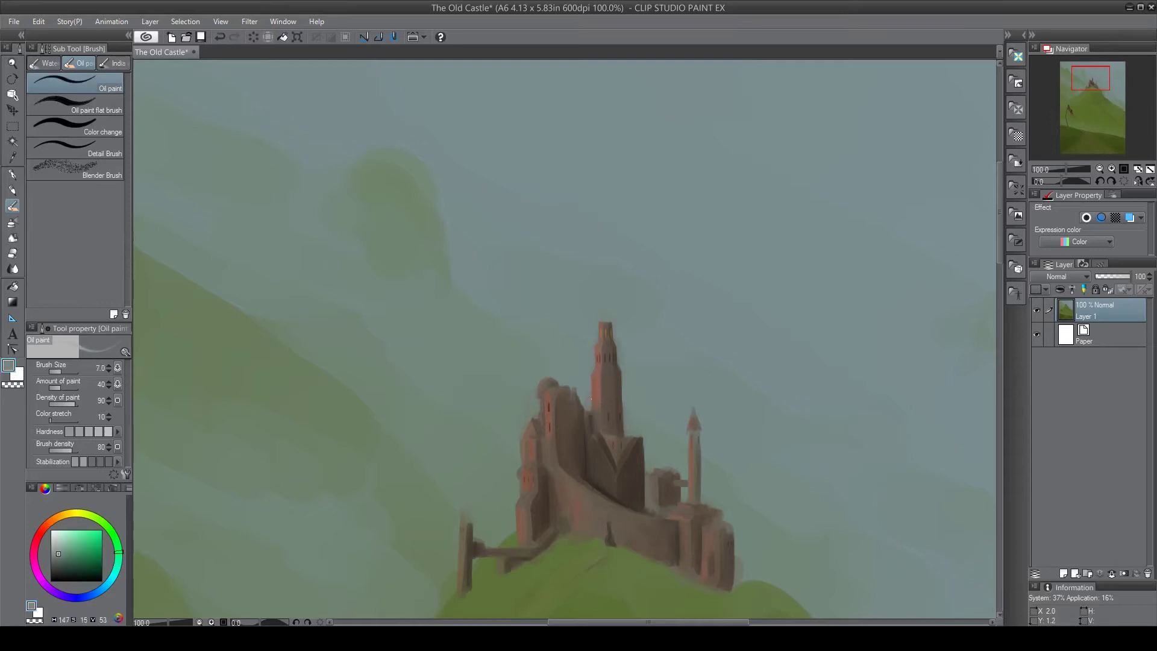
left_click(576, 381, "alt")
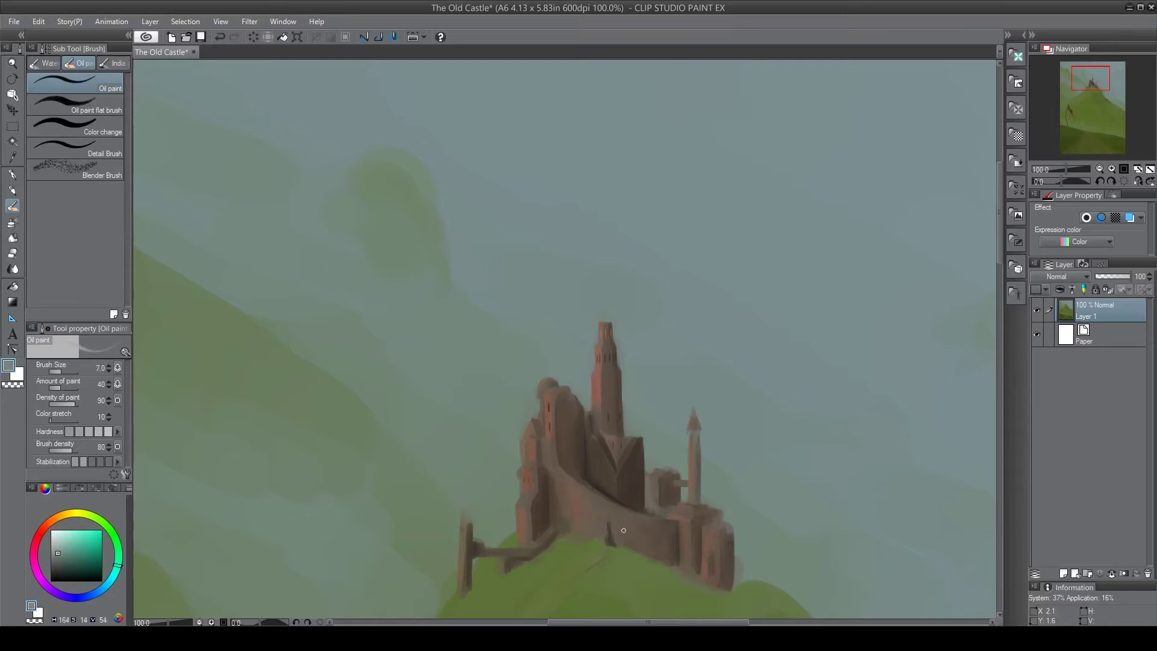
Step: Darken the right stretch of the curved wall with a sampled dark brown
left_click(679, 537, "alt")
left_click(621, 492, "alt")
mouse_move(633, 528)
left_mouse_down()
mouse_move(633, 546)
mouse_move(649, 542)
left_mouse_up()
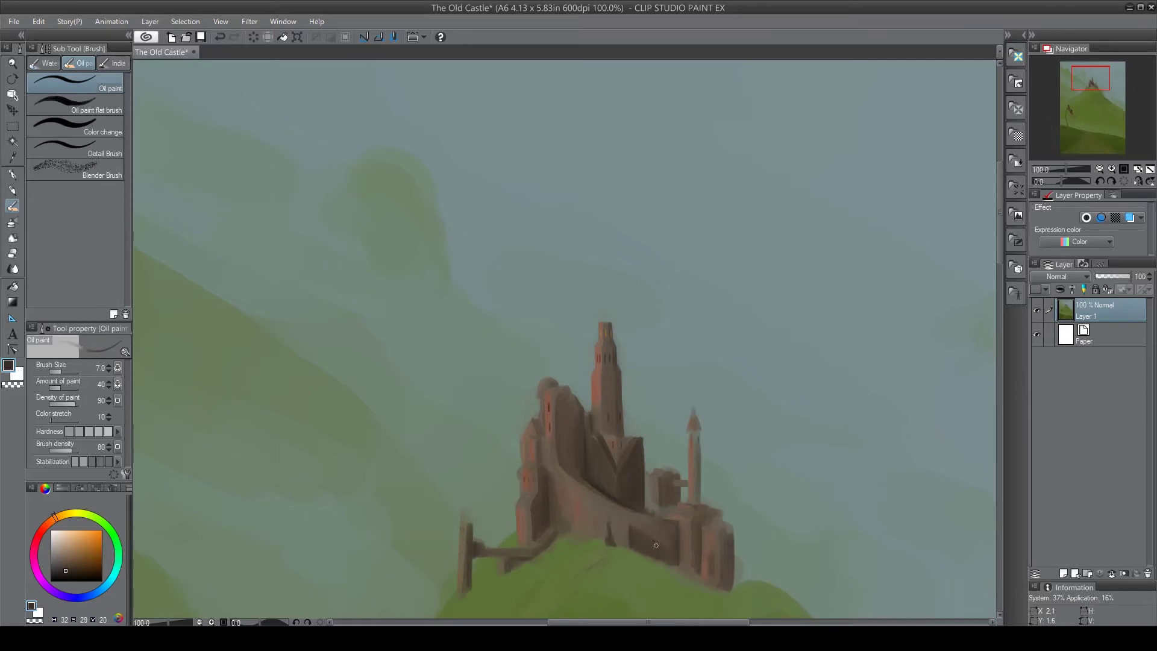
Step: Paint a dark arched gateway in the curved wall and tidy the stonework around it with sampled browns
mouse_move(602, 525)
left_mouse_down()
mouse_move(602, 541)
mouse_move(615, 537)
mouse_move(604, 543)
left_mouse_up()
left_click(51, 581)
left_click(615, 553, "alt")
left_click(611, 540, "alt")
left_click(590, 523, "alt")
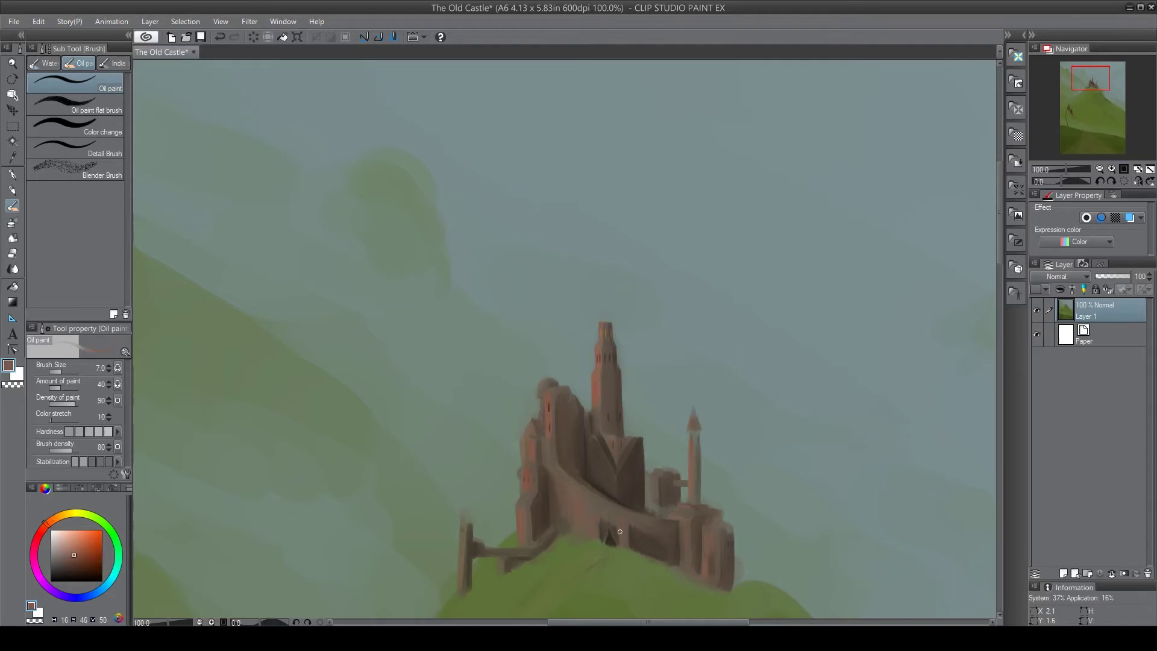
left_click(592, 528, "alt")
left_click(603, 518, "alt")
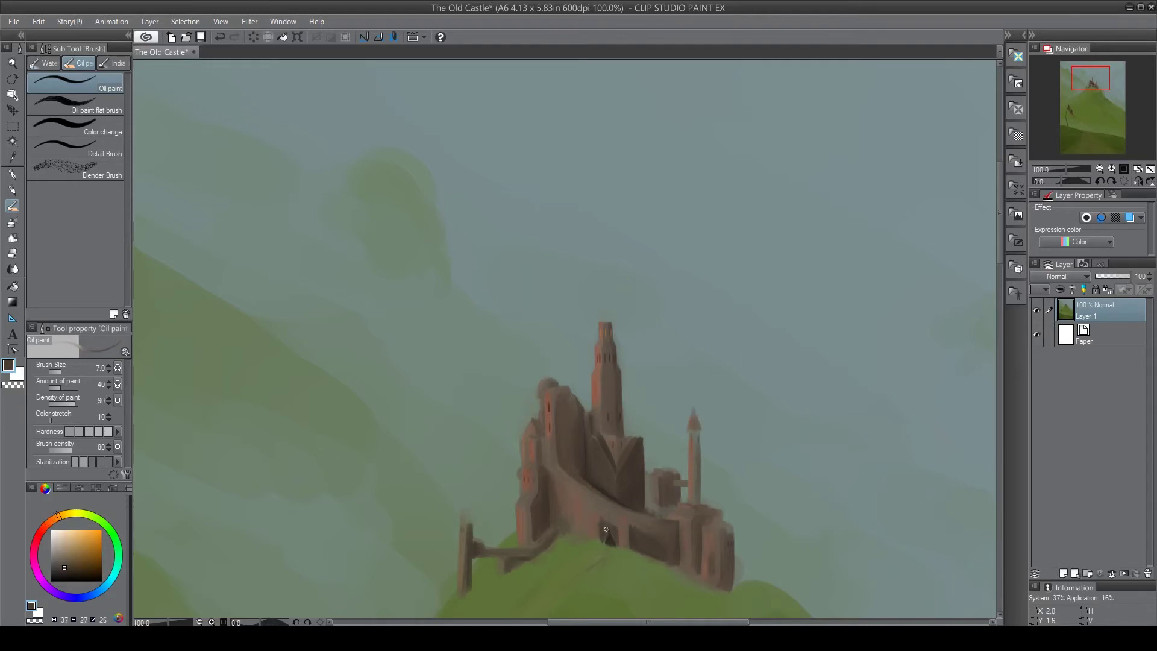
left_click(602, 522, "alt")
left_click(630, 523, "alt")
left_click(636, 521, "alt")
left_click(591, 486, "alt")
Step: Narrow and reshade the slender right spire with sampled sky and brown colors, undoing the misplaced stroke
left_click(1137, 170)
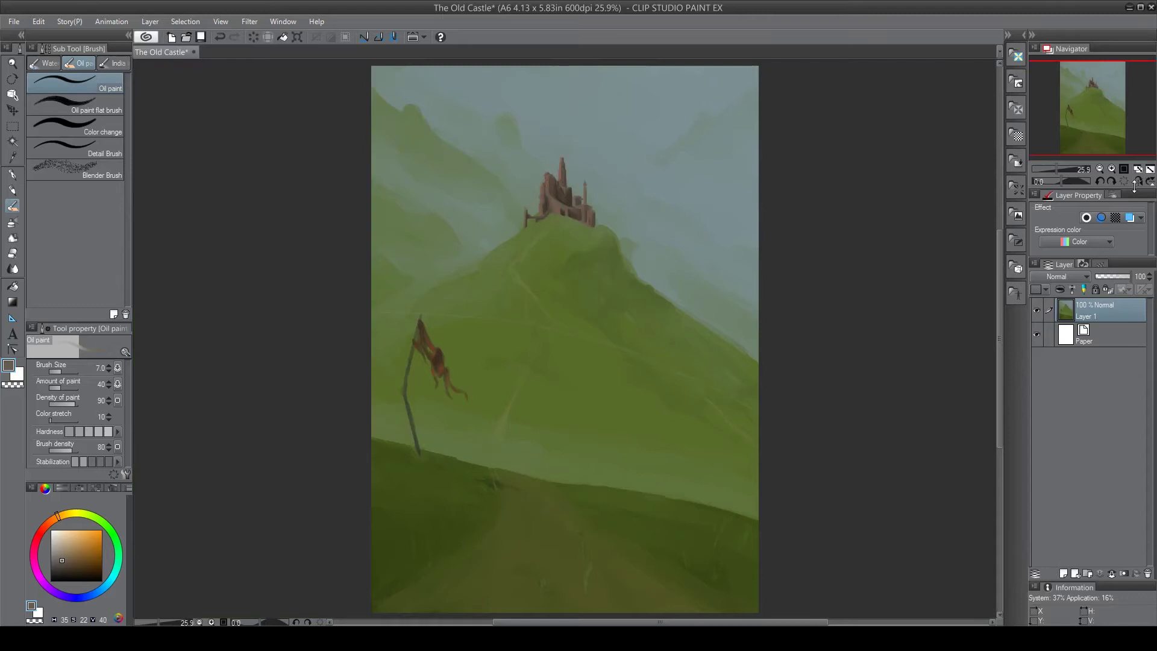
left_click(1124, 169)
left_click(1094, 82)
left_click(626, 347, "alt")
left_click_drag(609, 345, 616, 346)
key("ctrl+z")
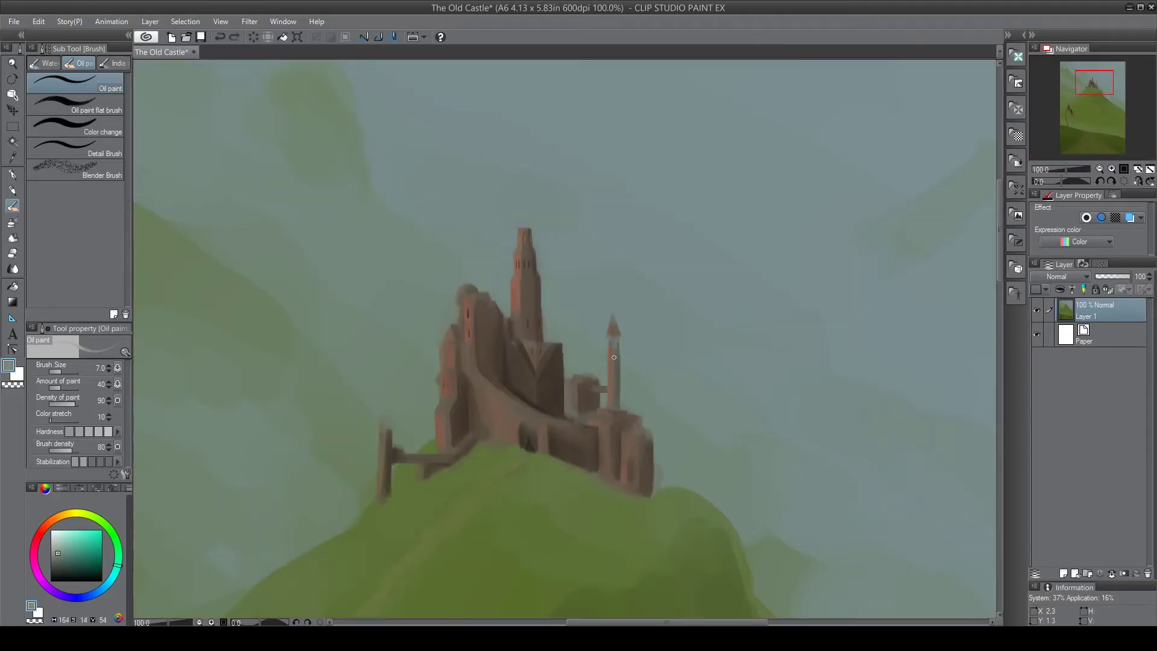
left_click(616, 382, "alt")
left_click(616, 357, "alt")
left_click(611, 347, "alt")
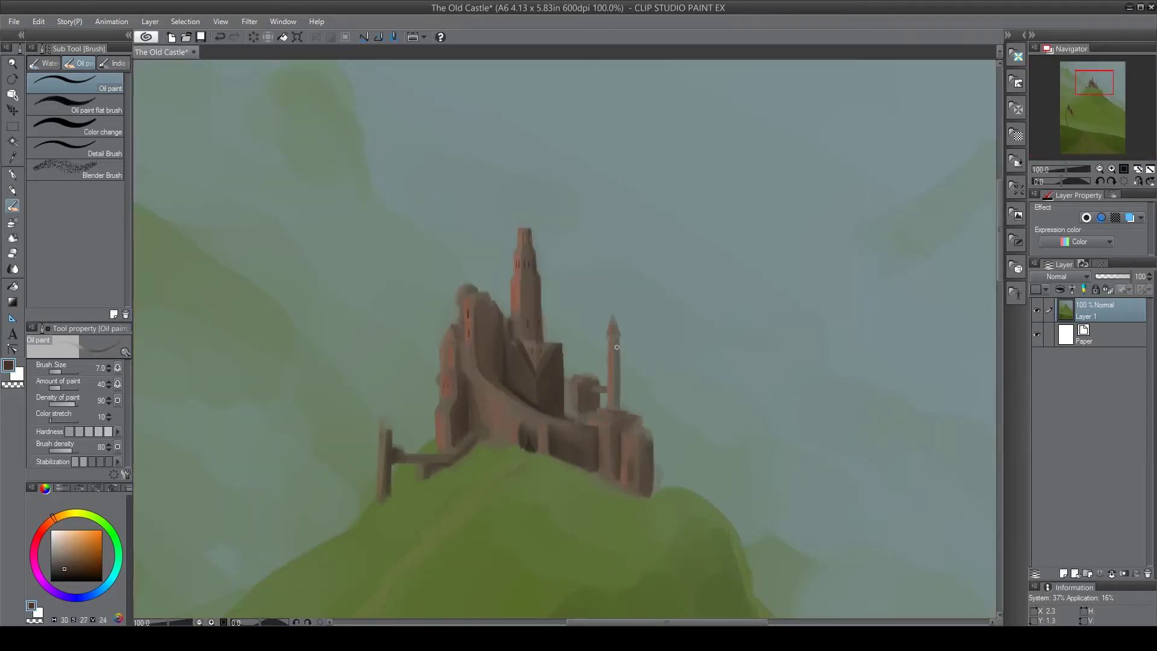
left_click(616, 355, "alt")
left_click(615, 344, "alt")
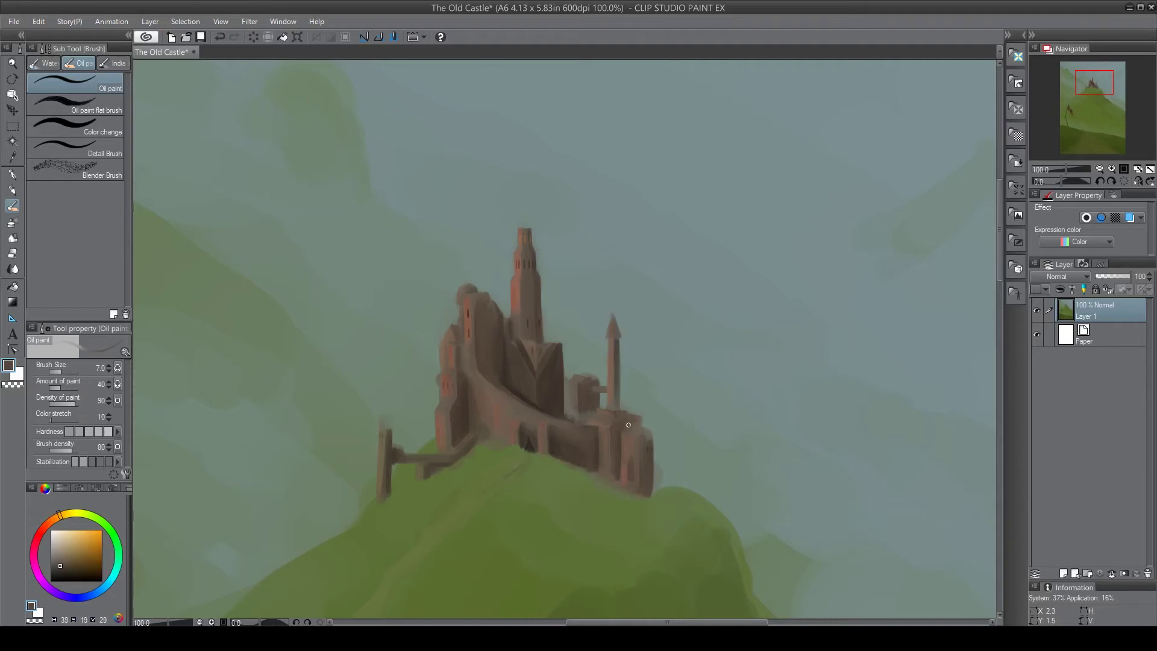
Step: Darken the shaded side of the castle's right end tower and clean its base and outer edge
left_click(535, 399, "alt")
left_click_drag(651, 463, 653, 494)
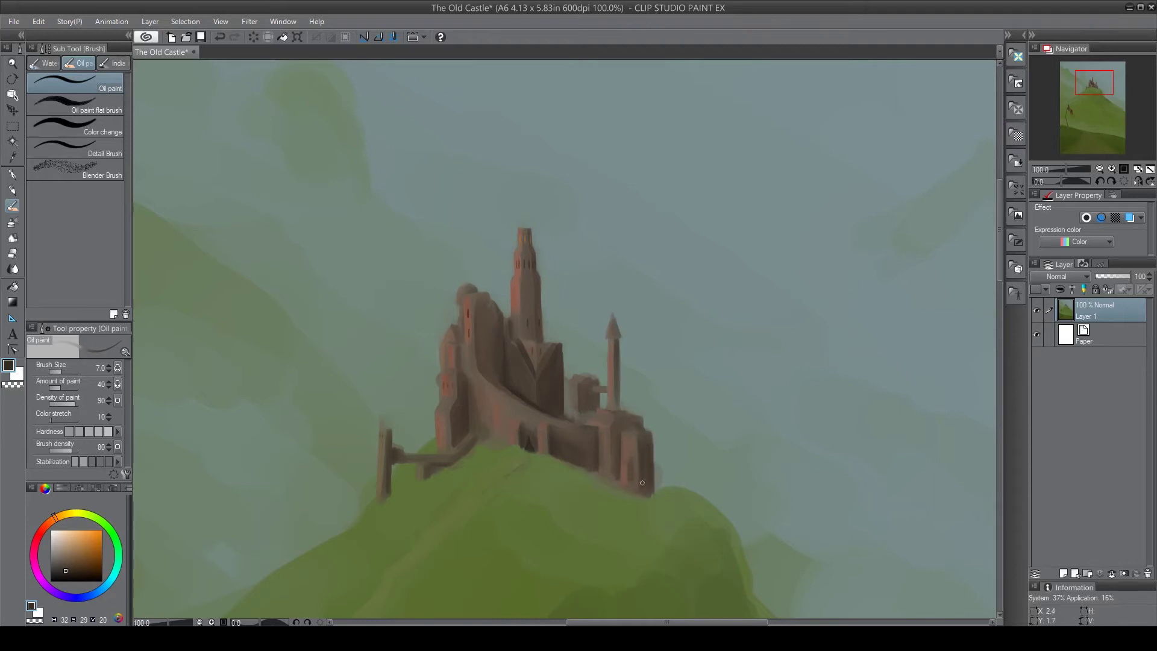
mouse_move(641, 437)
left_mouse_down()
mouse_move(650, 496)
mouse_move(632, 478)
mouse_move(630, 468)
mouse_move(654, 494)
mouse_move(652, 480)
left_mouse_up()
left_click(637, 507, "alt")
left_click(650, 474, "alt")
left_click(696, 508, "alt")
Step: Add small dark openings to the gate area and right-hand towers at brush size 2.5, and save the painting
left_click(529, 446, "alt")
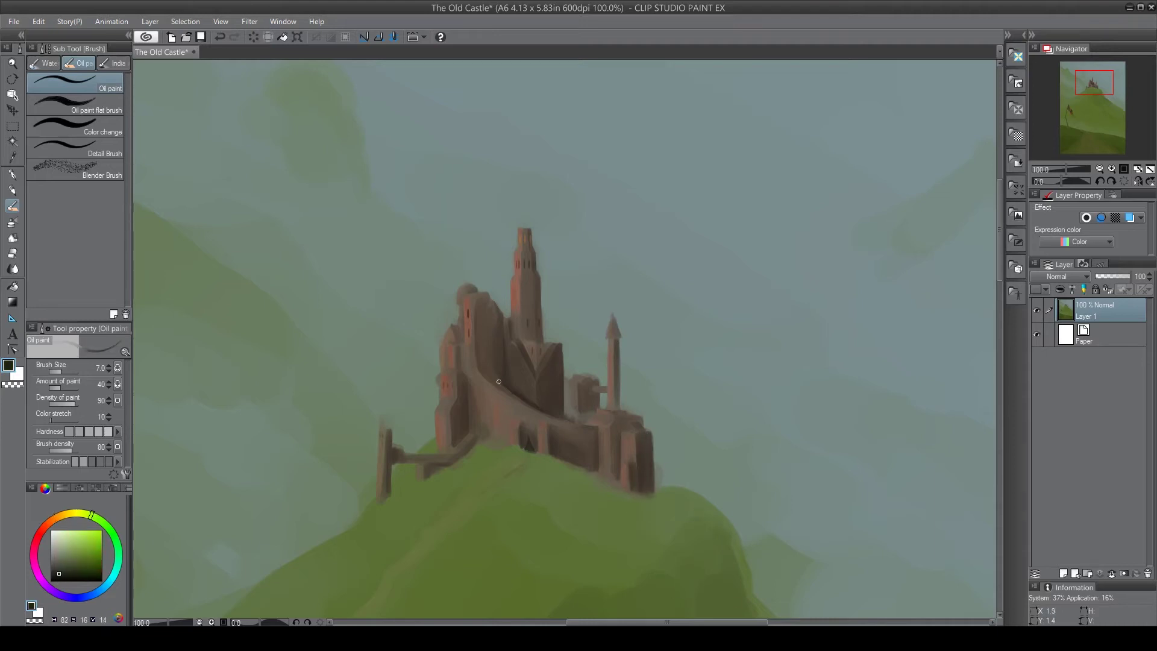
key("bracketleft")
key("bracketleft")
key("bracketleft")
key("bracketleft")
key("bracketleft")
left_click_drag(540, 432, 544, 437)
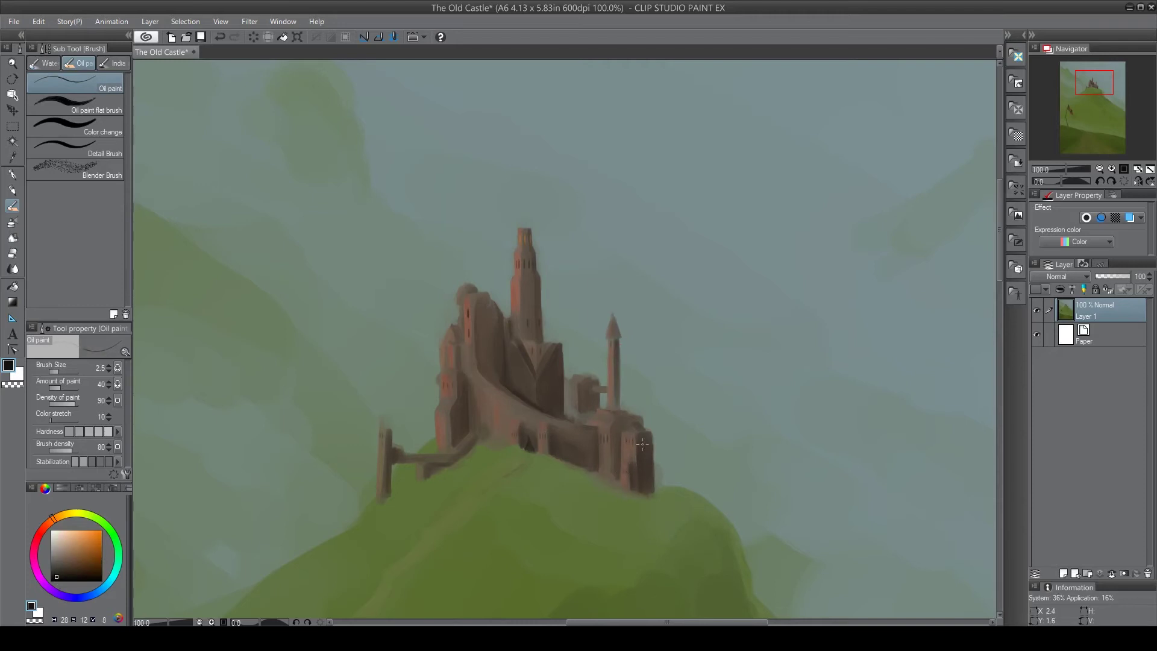
left_click(1149, 169)
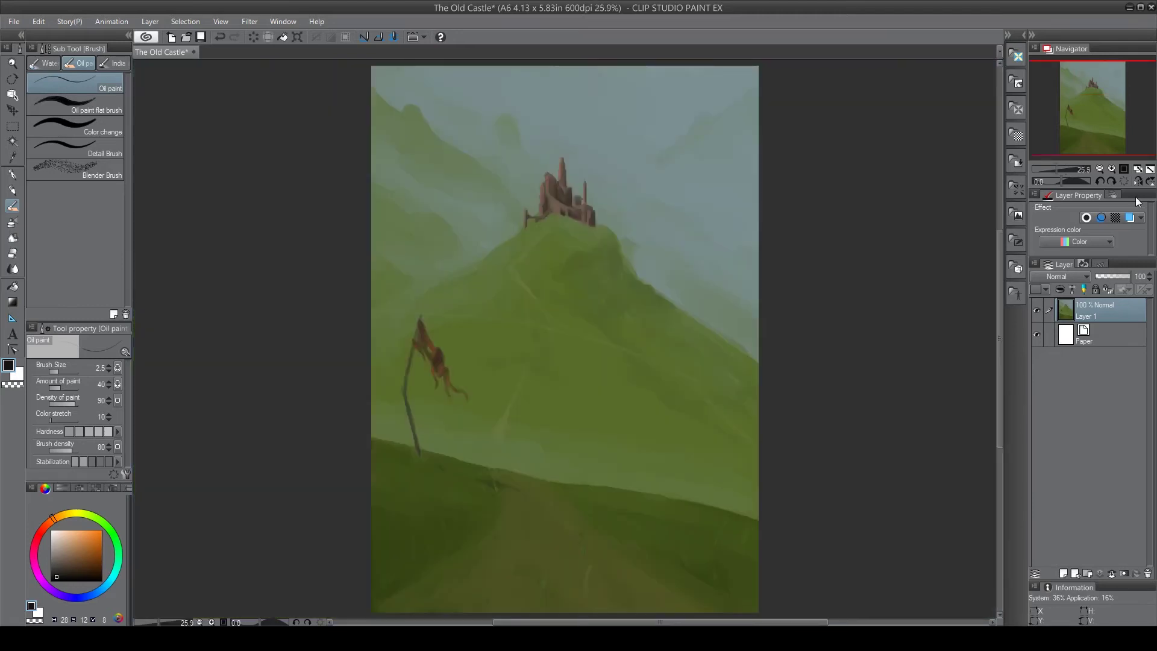
key("ctrl+s")
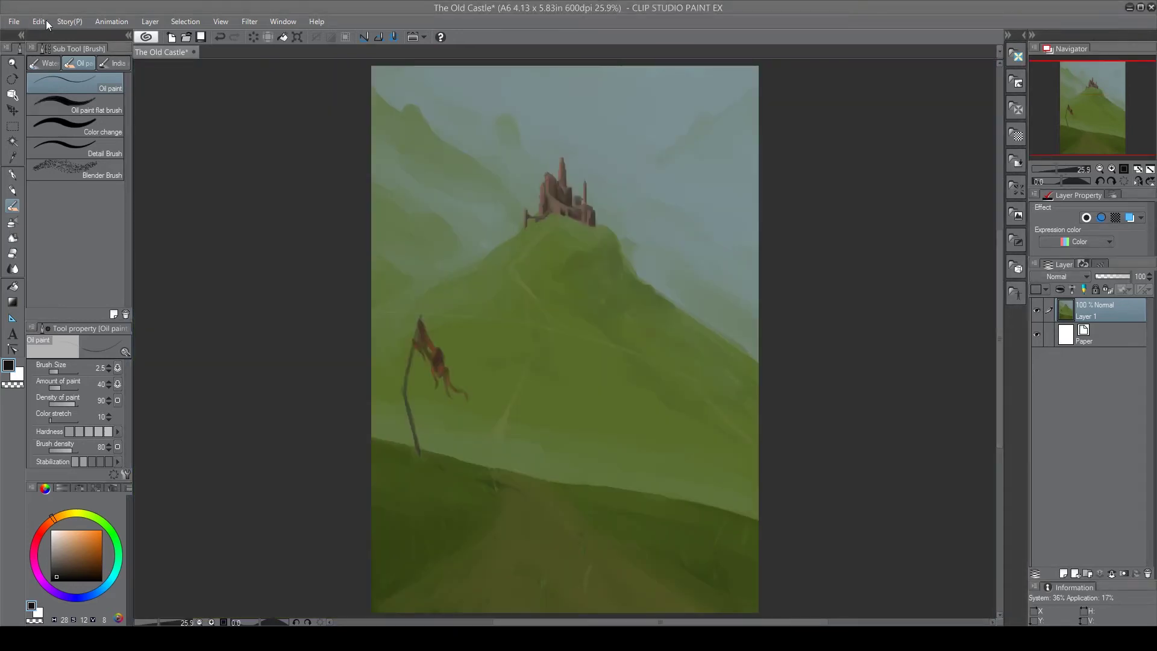
Step: Try muting the whole painting's colors with a tonal correction and compare it with the previous version
left_click(246, 259)
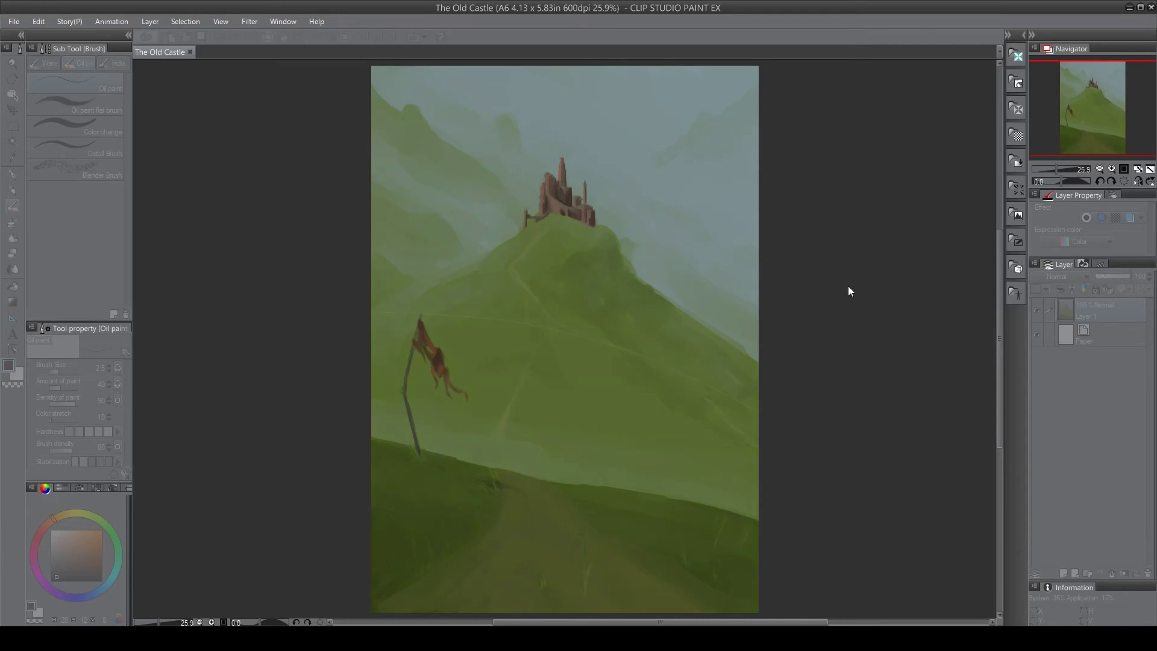
left_click(986, 217)
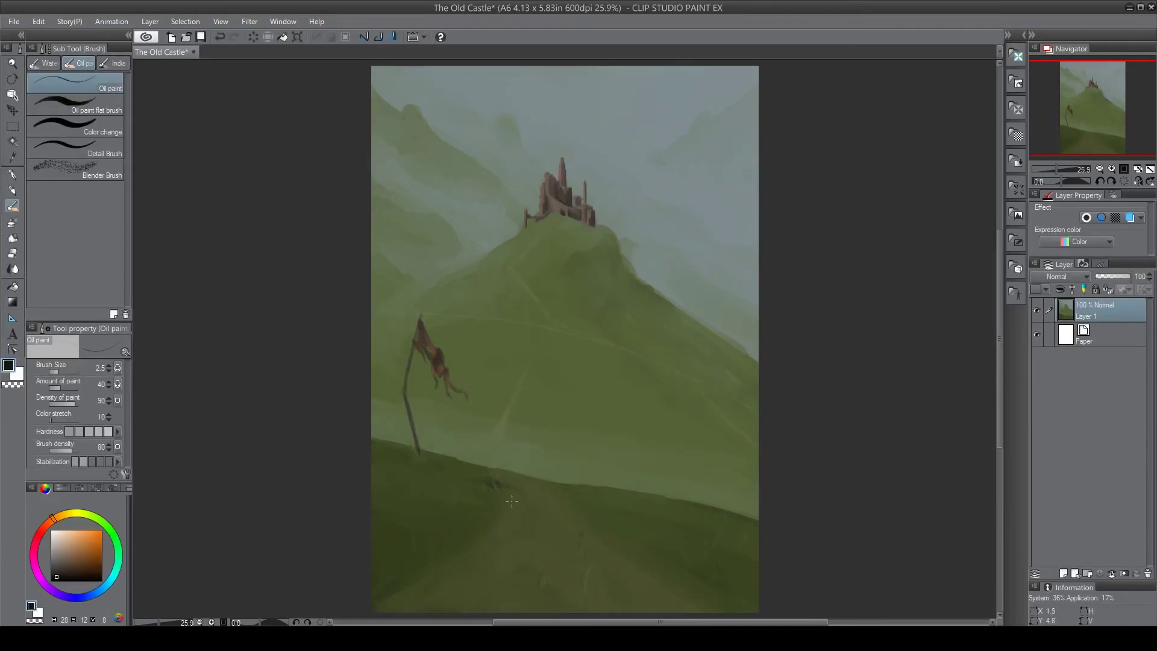
key("ctrl+z")
key("ctrl+y")
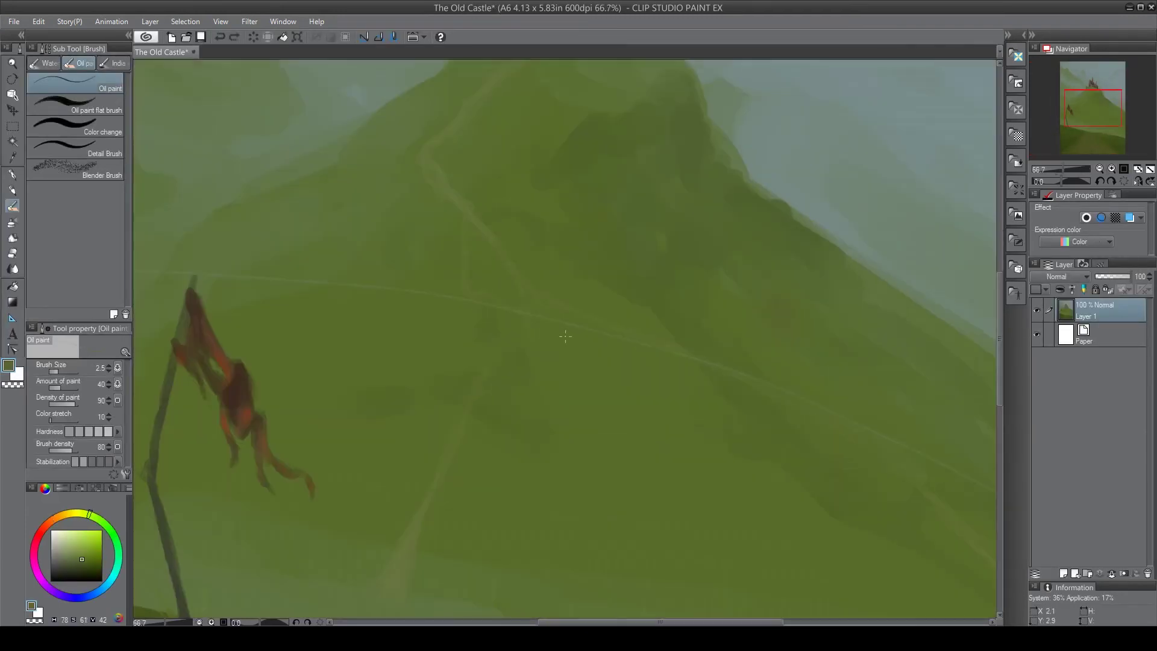
Step: Paint over the thin light line crossing the hill with sampled greens at brush size 15
left_click_drag(968, 478, 597, 376)
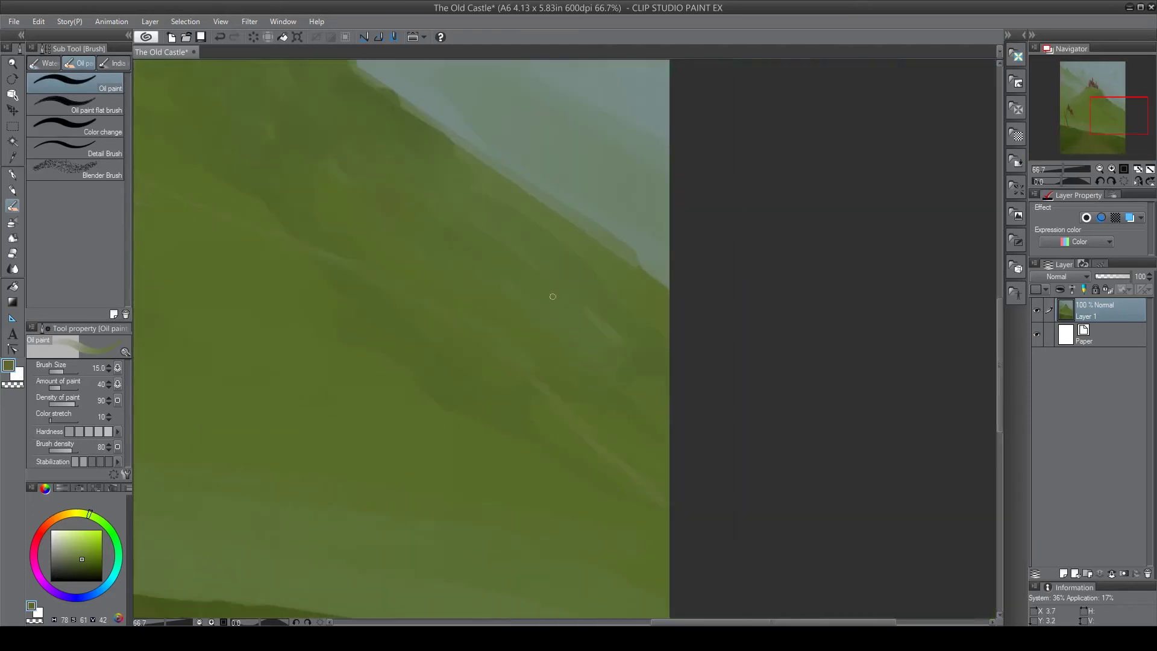
left_click_drag(249, 267, 560, 363)
left_click_drag(187, 271, 505, 350)
left_click_drag(341, 346, 645, 358)
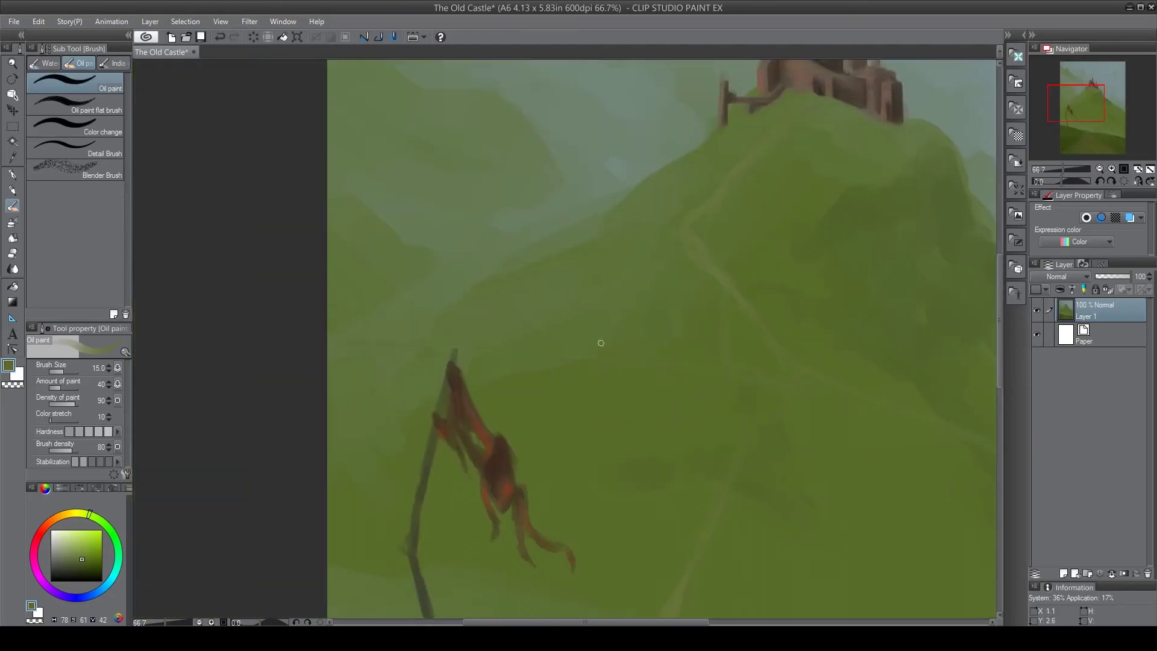
left_click(511, 339, "alt")
left_click(421, 343, "alt")
key("ctrl+0")
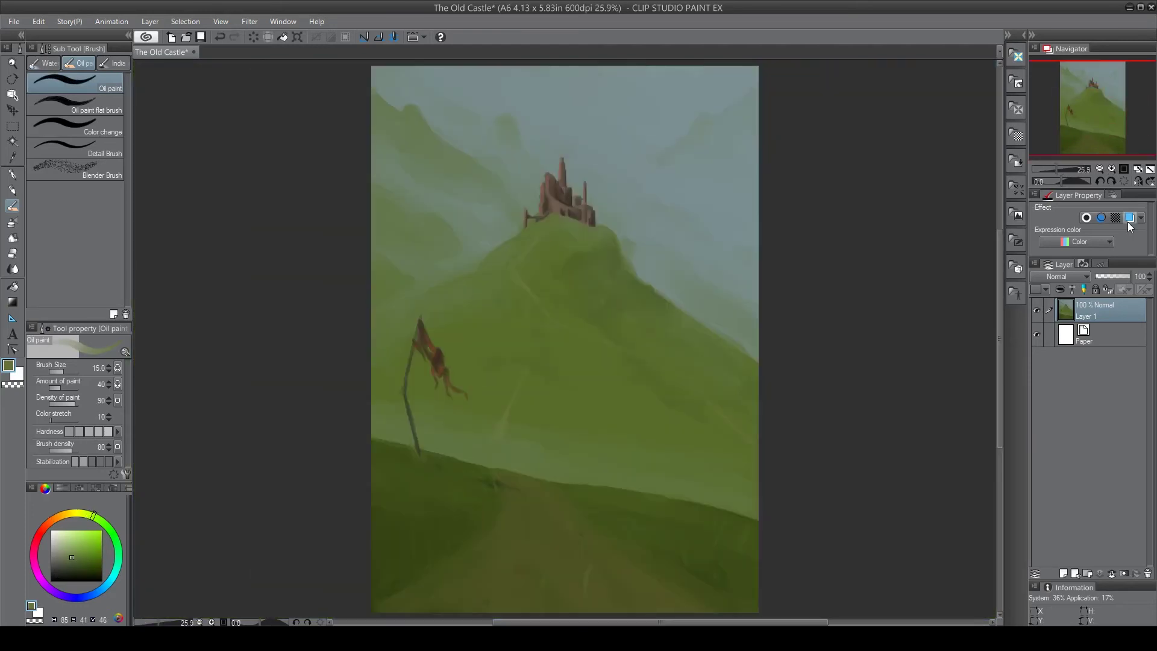
Step: Soften the winding upper hill path with sampled greens at brush size 20, and save the painting
left_click(467, 327, "alt")
key("bracketright")
left_click(528, 281, "alt")
left_click(528, 320, "alt")
left_click(528, 322, "alt")
left_click(528, 258, "alt")
left_click_drag(536, 237, 514, 265)
key("ctrl+s")
Step: Cover the dark marks beside the foreground road's crest with sampled green, and save the painting
left_click(500, 487, "alt")
left_click_drag(499, 482, 493, 488)
left_click(497, 484, "alt")
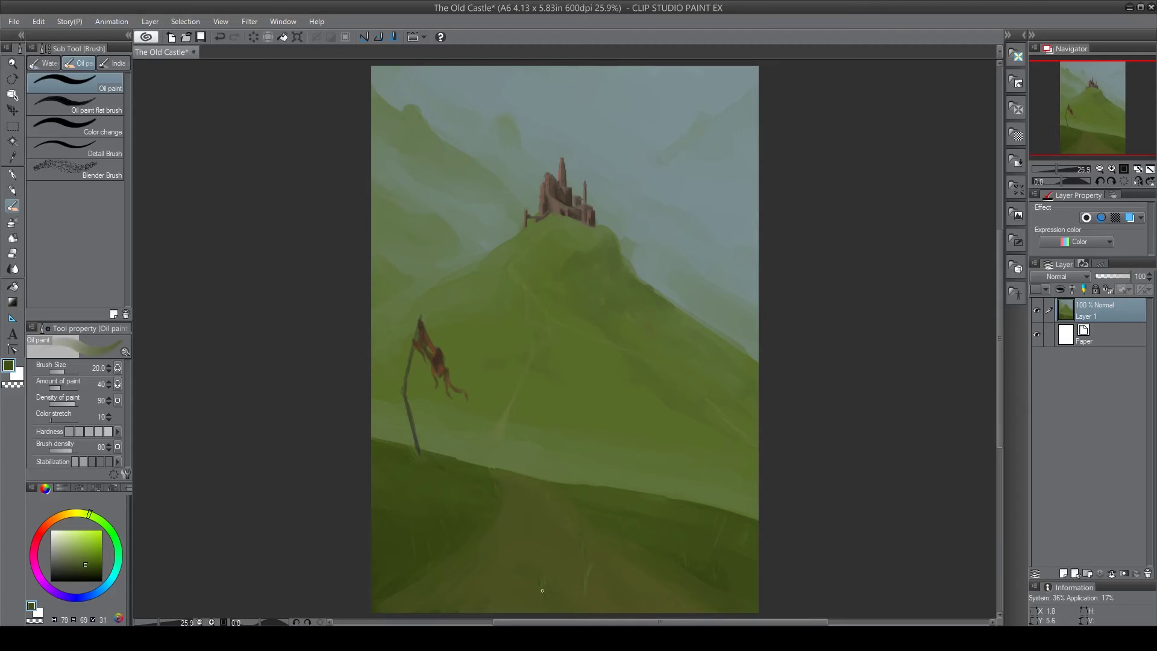
key("ctrl+s")
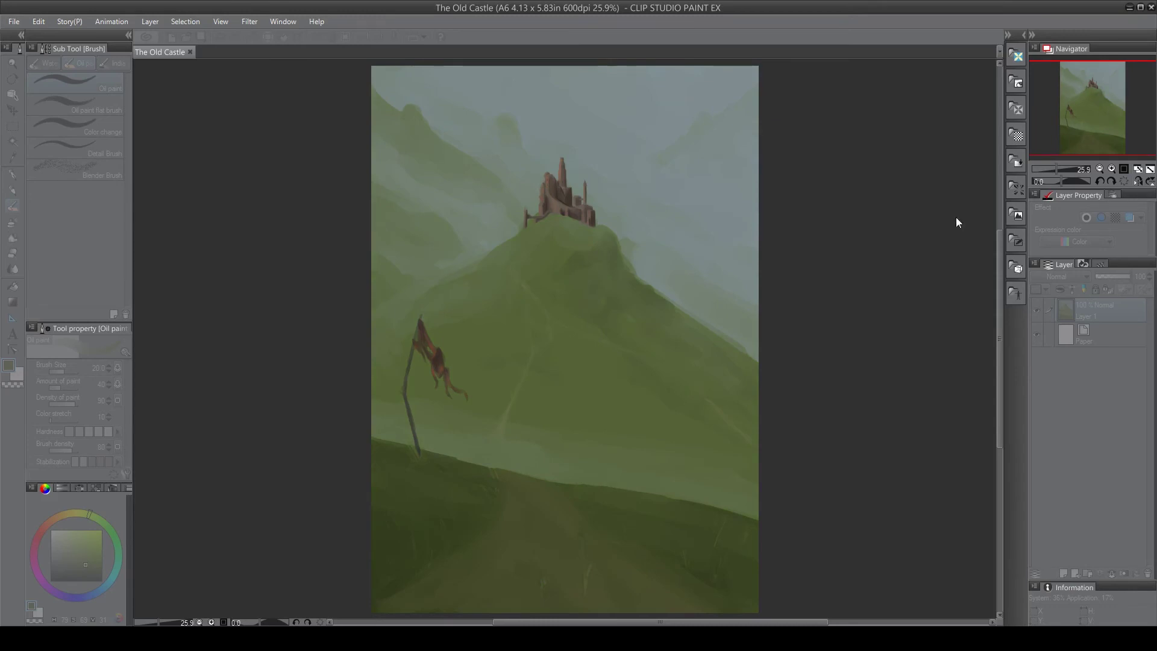
Step: Crop the canvas evenly from above and below to a size of 4.13 x 5.13 in
left_click(38, 22)
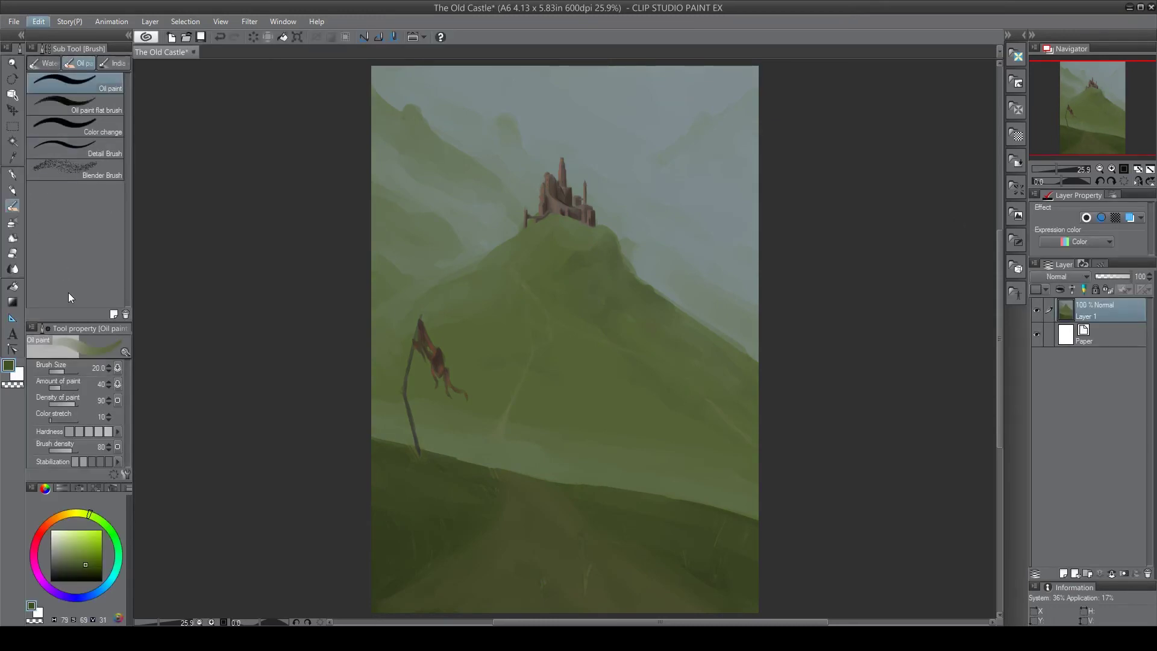
left_click(68, 292)
left_click_drag(564, 612, 565, 547)
left_click(355, 408)
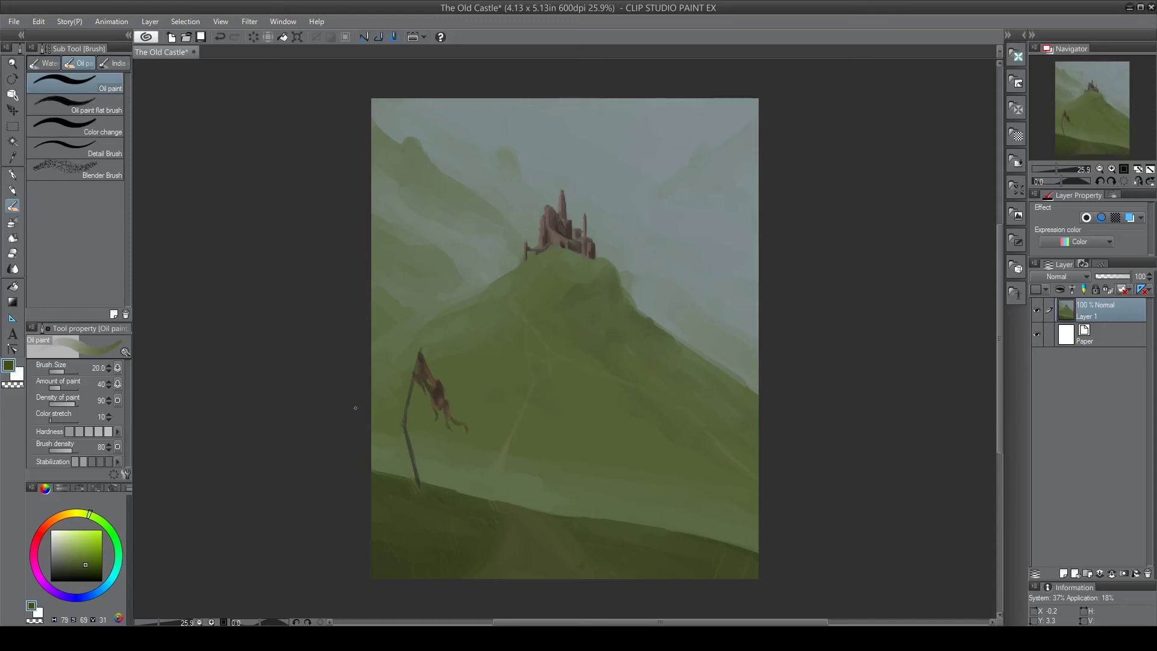
Step: Clean up the misty background beside the castle's left-hand tower with sampled grey-green at brush size 20
scroll(568, 340, "up", 2)
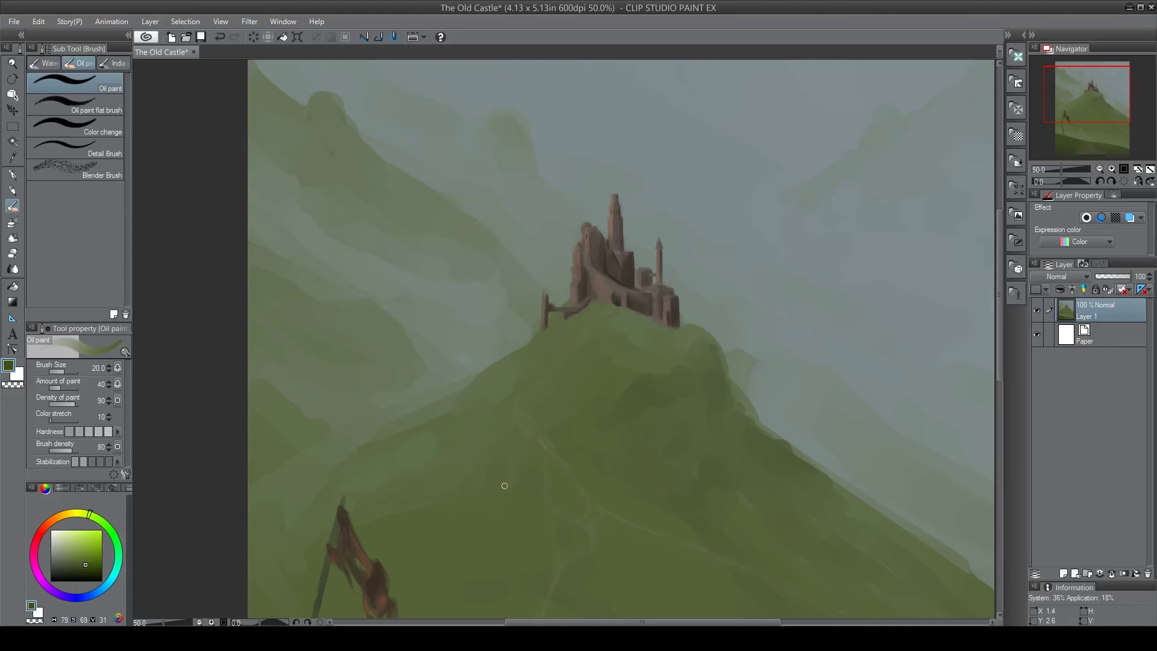
scroll(652, 349, "up", 1)
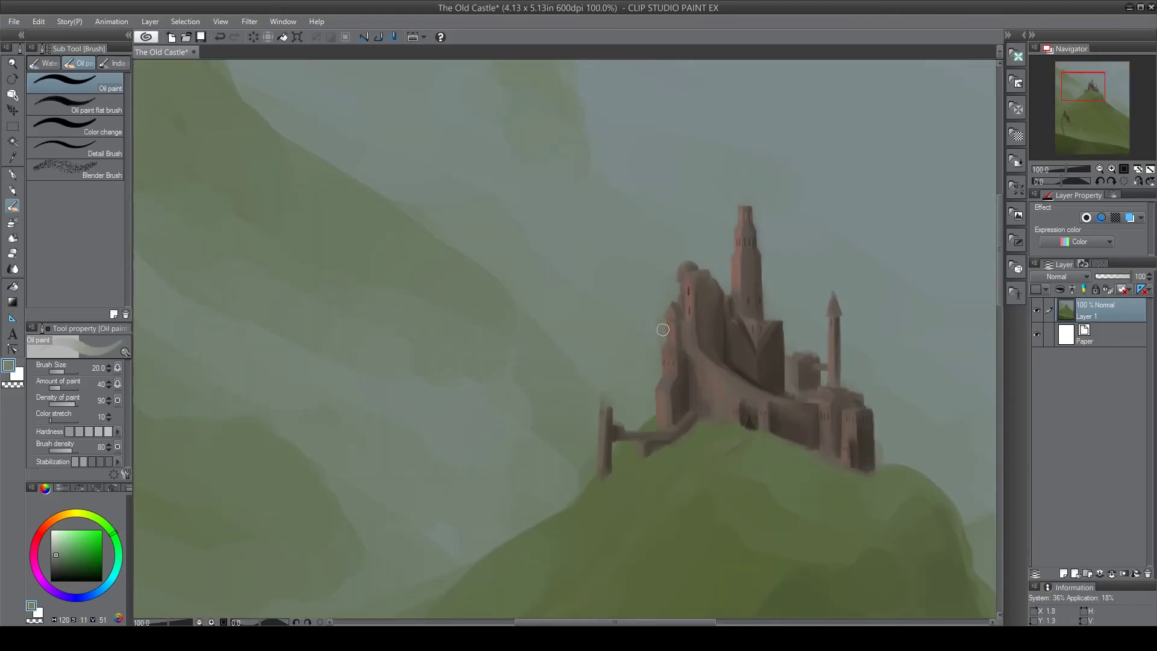
left_click_drag(658, 321, 666, 305)
left_click(612, 338, "alt")
Step: Sample the window color near the top of the tallest tower, brighten it to a stronger orange, and paint a glow beside the tower
left_click(1150, 171)
left_click(1091, 78)
scroll(564, 339, "up", 2)
left_click(607, 400, "alt")
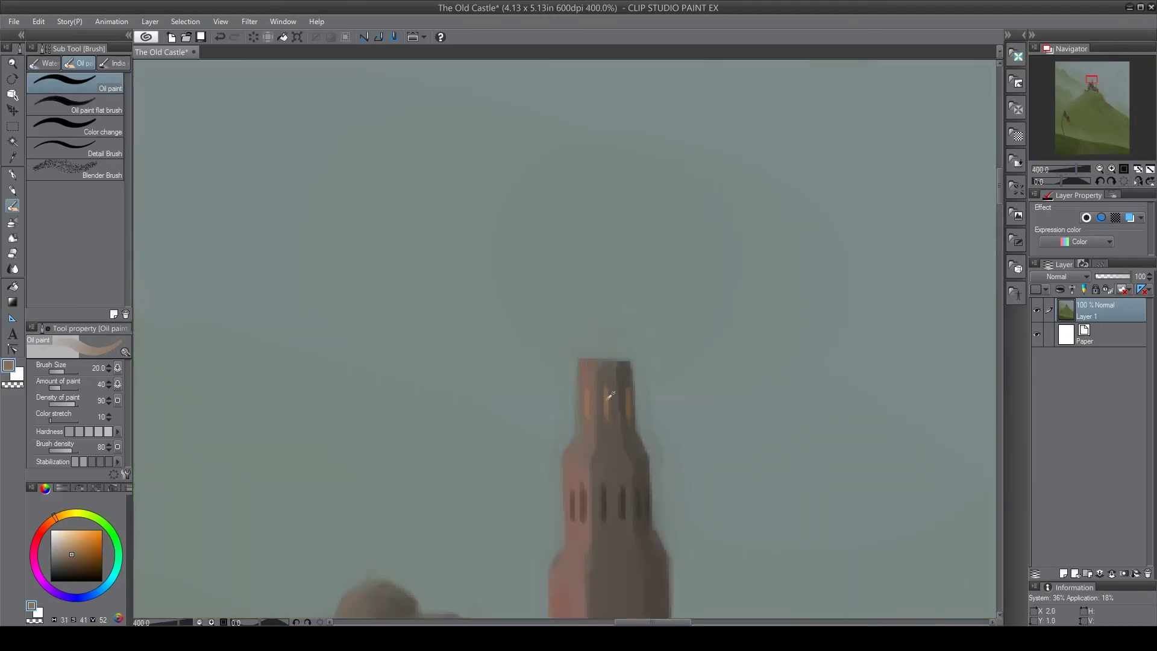
left_click(84, 543)
left_click_drag(658, 395, 672, 427)
Step: Soften the orange glow on both sides of the tallest tower's tip with sampled sky colors
left_click(1150, 170)
left_click(1111, 169)
left_click(1086, 79)
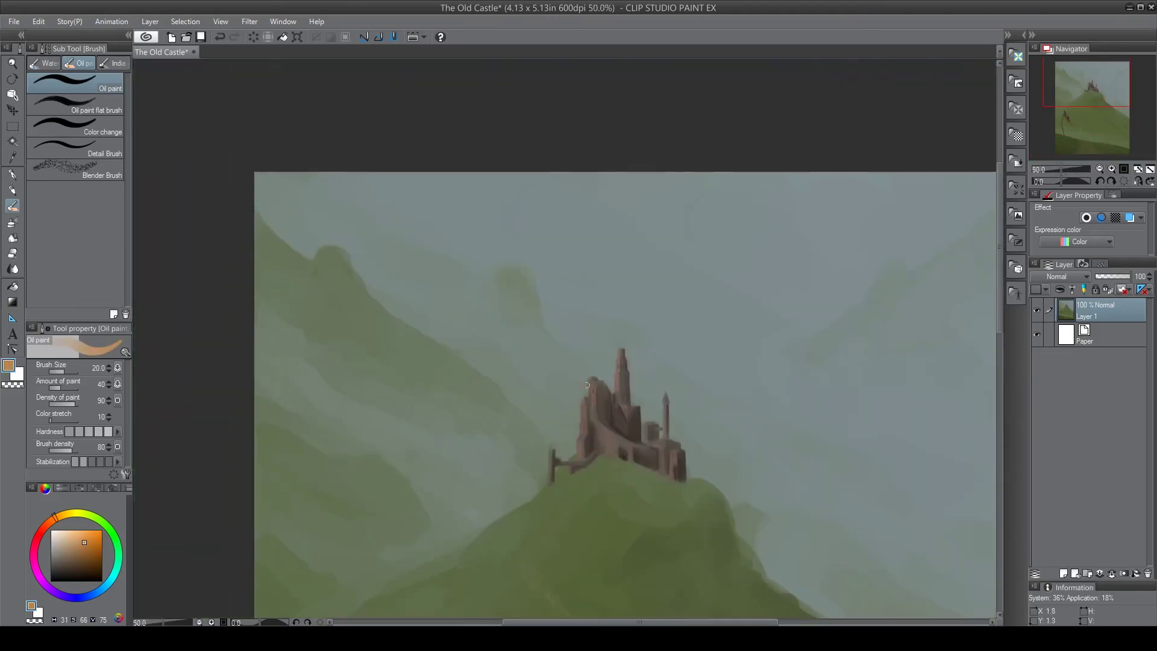
left_click(635, 354, "alt")
left_click(604, 345, "alt")
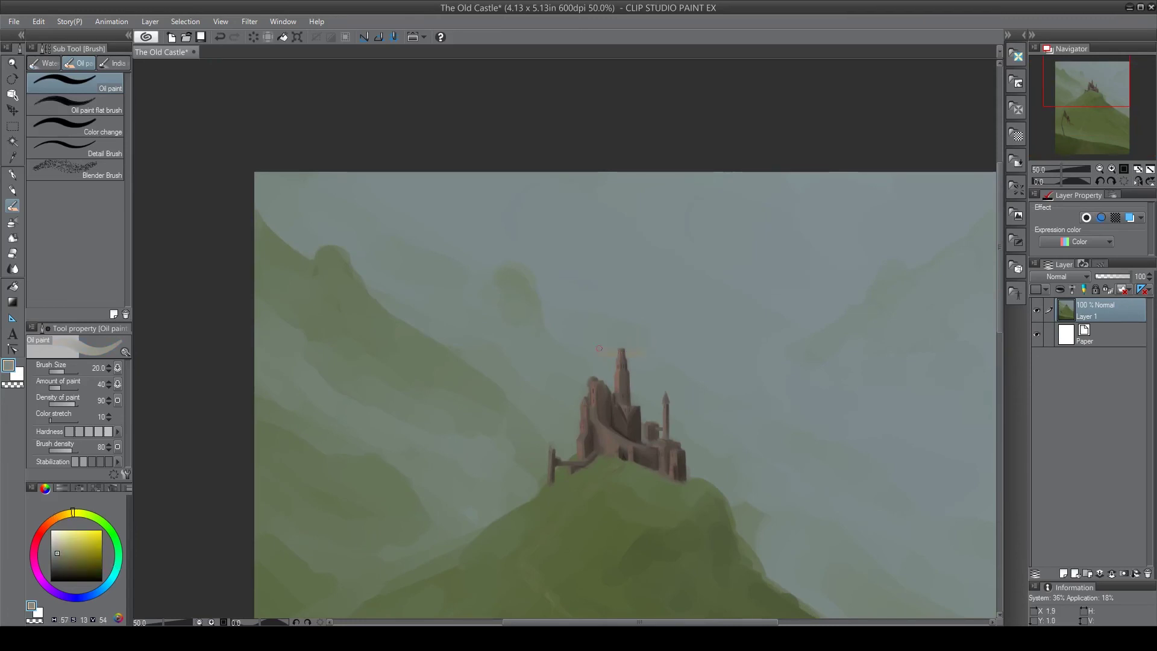
left_click(640, 335, "alt")
key("ctrl+0")
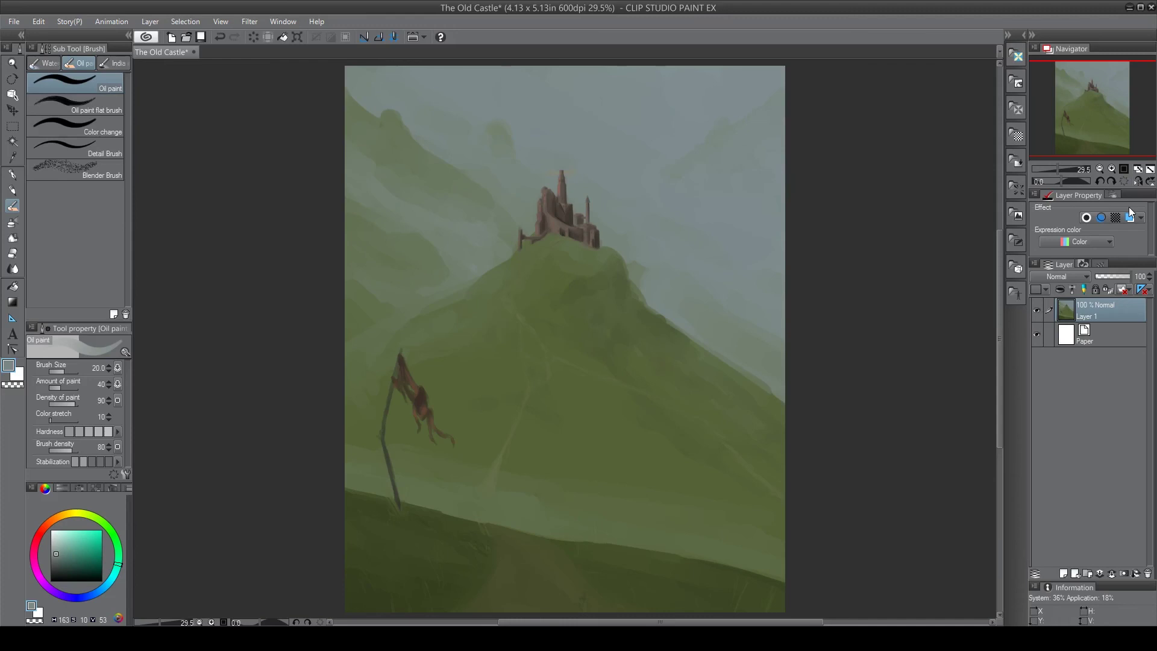
left_click(1124, 169)
left_click_drag(1093, 88, 1091, 80)
left_click(531, 336, "alt")
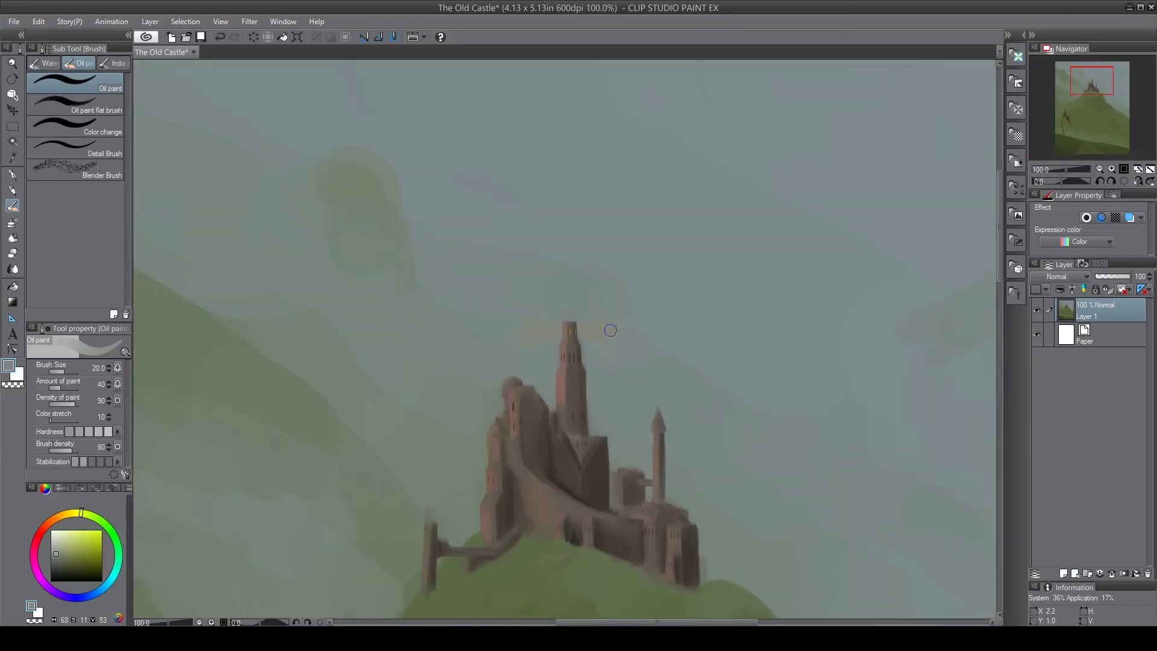
left_click(526, 335, "alt")
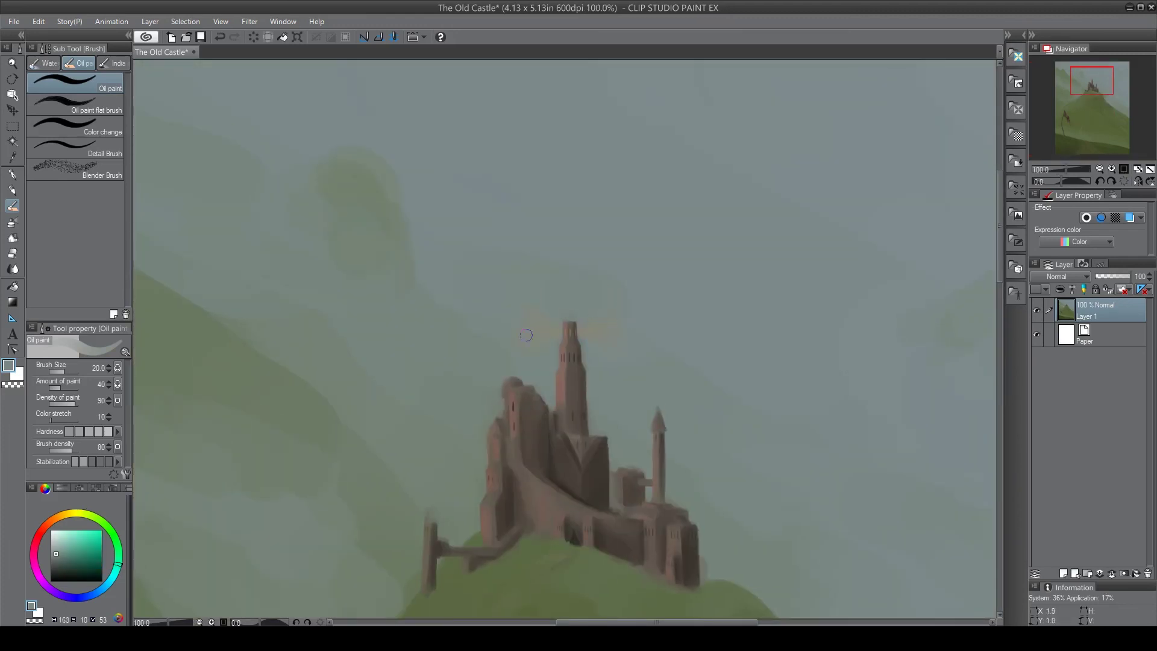
Step: Add a new layer above the painting and prepare the Soft airbrush at size 40 with the tower window's sampled orange-brown
key("ctrl+0")
left_click_drag(1103, 111, 1102, 85)
left_click(1124, 169)
left_click(246, 428, "alt")
left_click(1062, 573)
key("b")
left_click(577, 293, "alt")
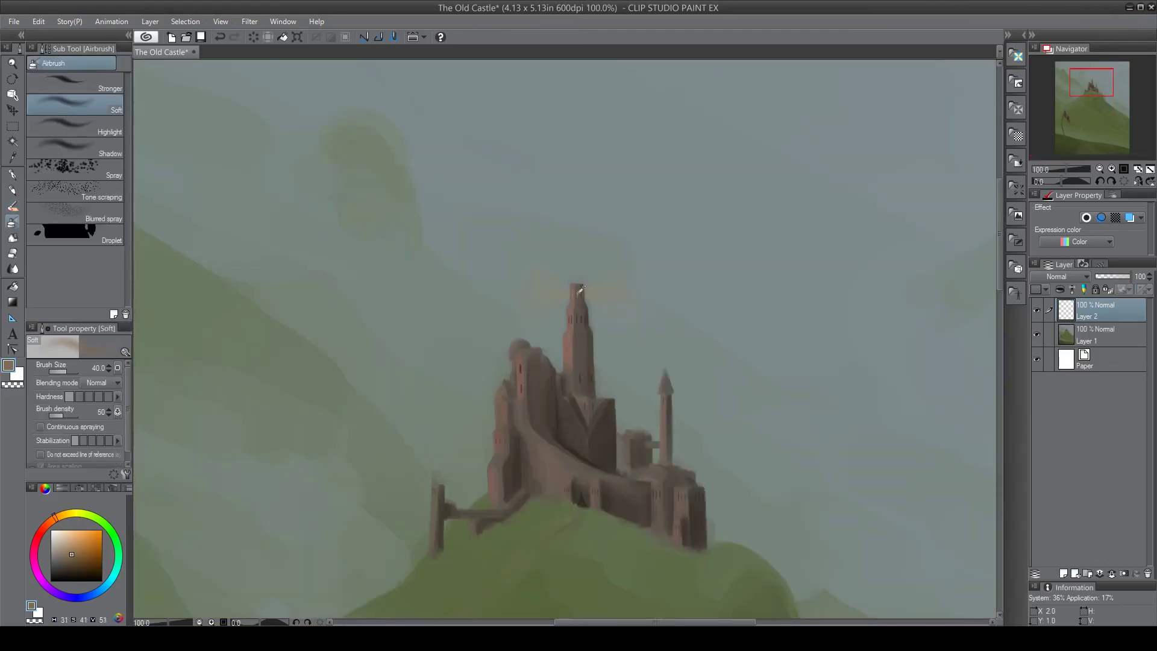
Step: Try the Add blending mode on the new glow layer, and return it to Normal
left_click(1066, 275)
left_click(1044, 314)
left_click(1067, 276)
left_click(1048, 344)
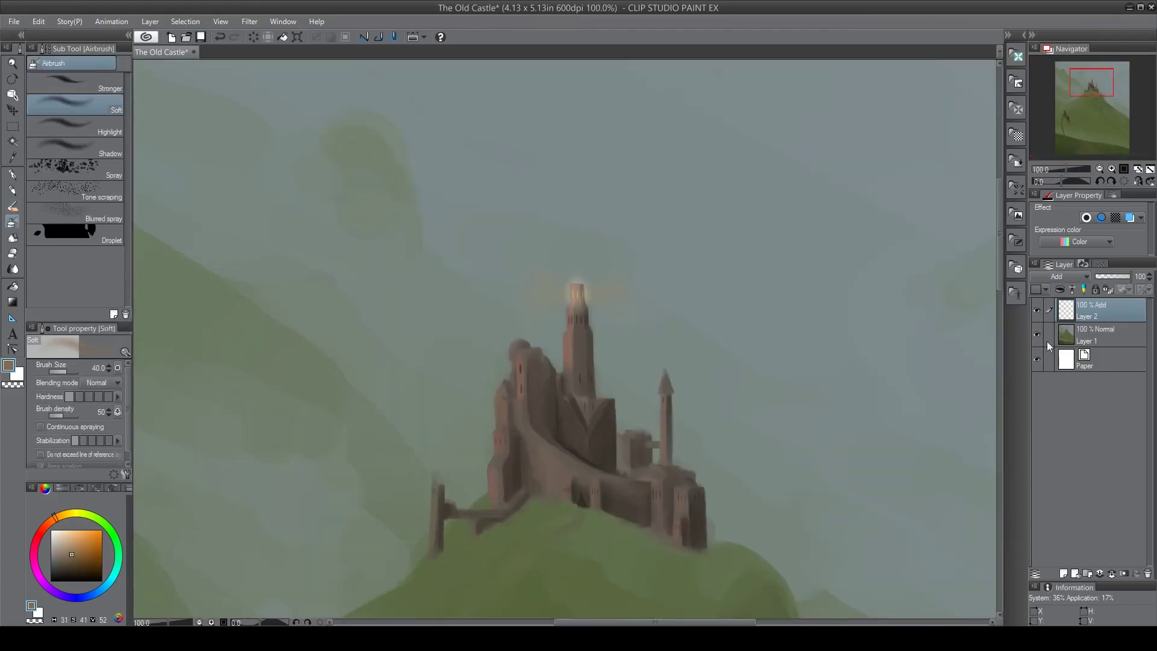
left_click(1066, 276)
left_click(1059, 288)
Step: Airbrush a brighter orange glow at the top of the tallest tower and view the whole painting
key("ctrl+plus")
key("ctrl+plus")
key("ctrl+plus")
key("ctrl+plus")
left_click(86, 537)
left_click_drag(615, 145, 618, 180)
key("ctrl+0")
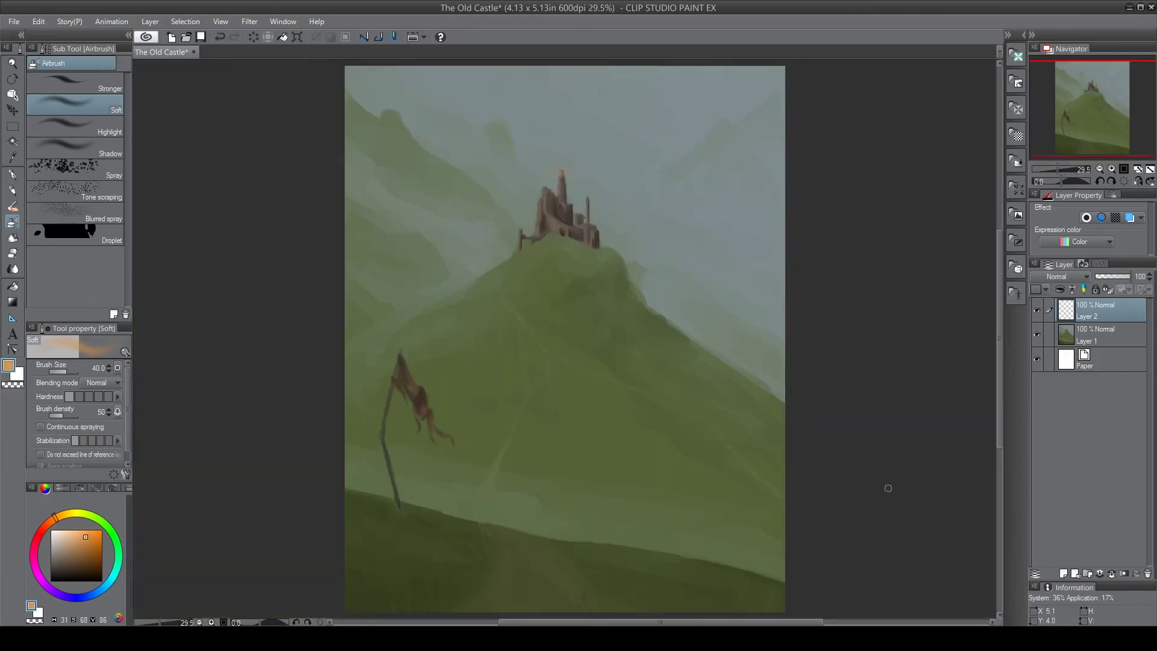
Step: Undo a trial stroke, merge the glow layer into the painting layer, and save the painting
key("ctrl+plus")
key("ctrl+plus")
left_click_drag(691, 312, 741, 454)
key("ctrl+z")
key("ctrl+e")
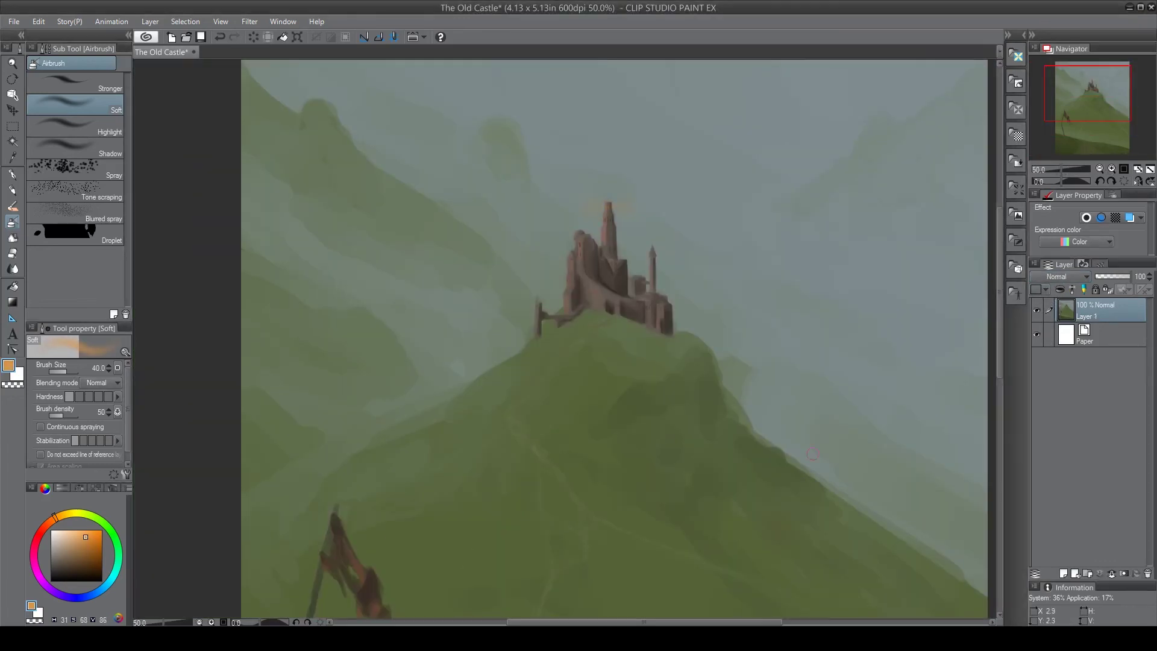
key("ctrl+s")
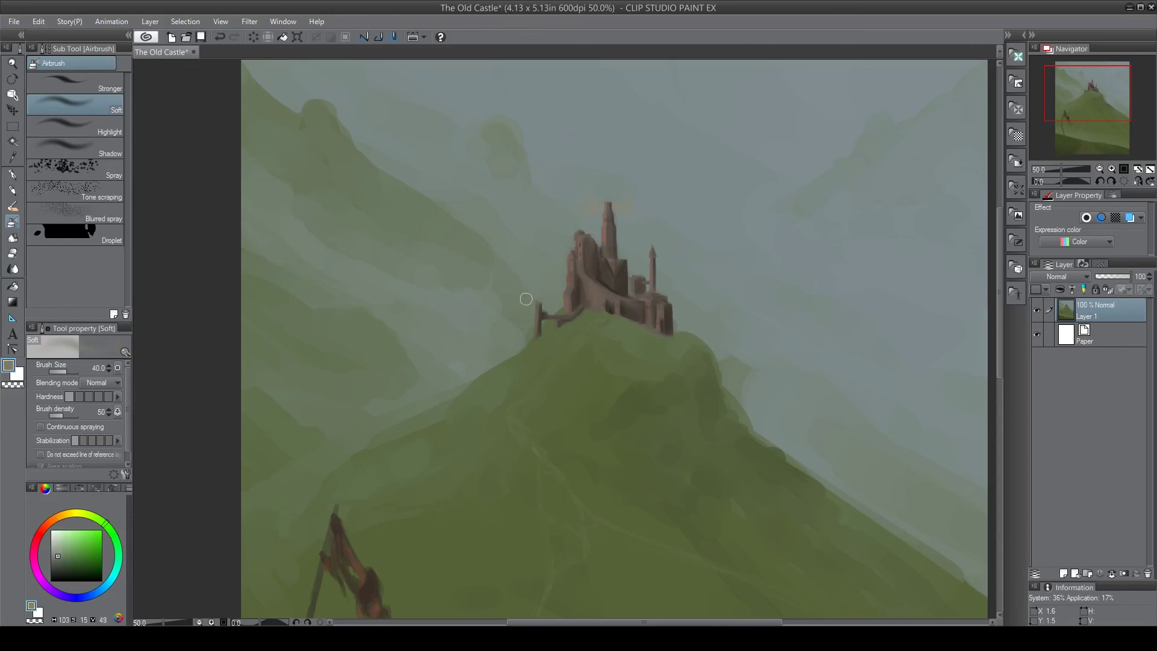
key("ctrl+0")
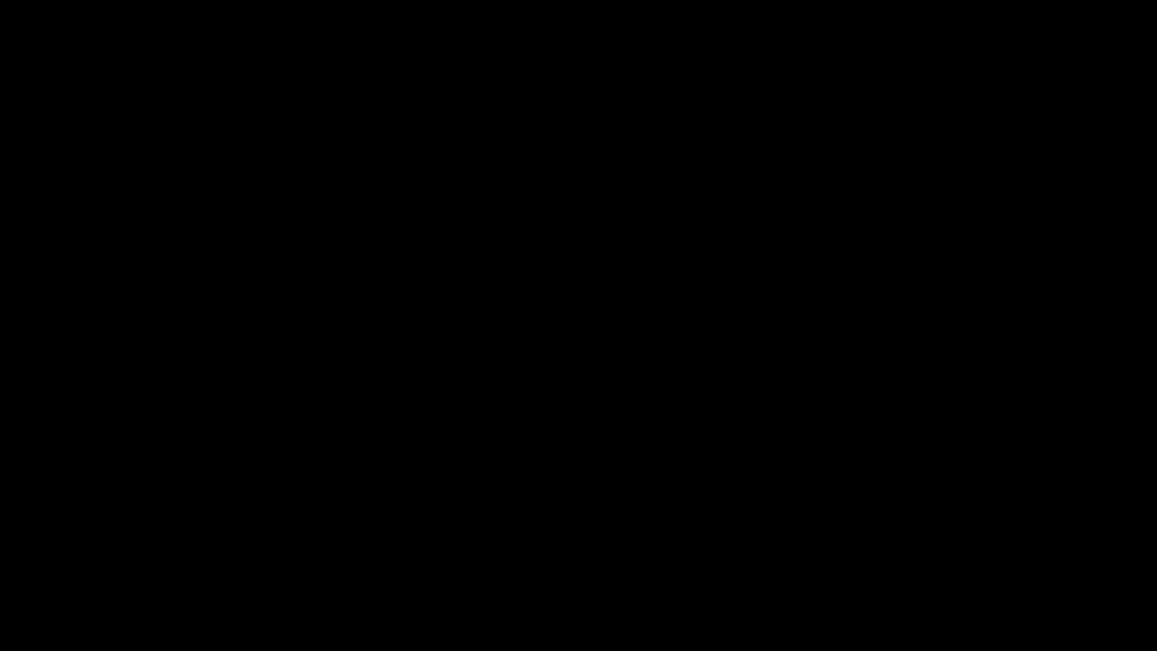